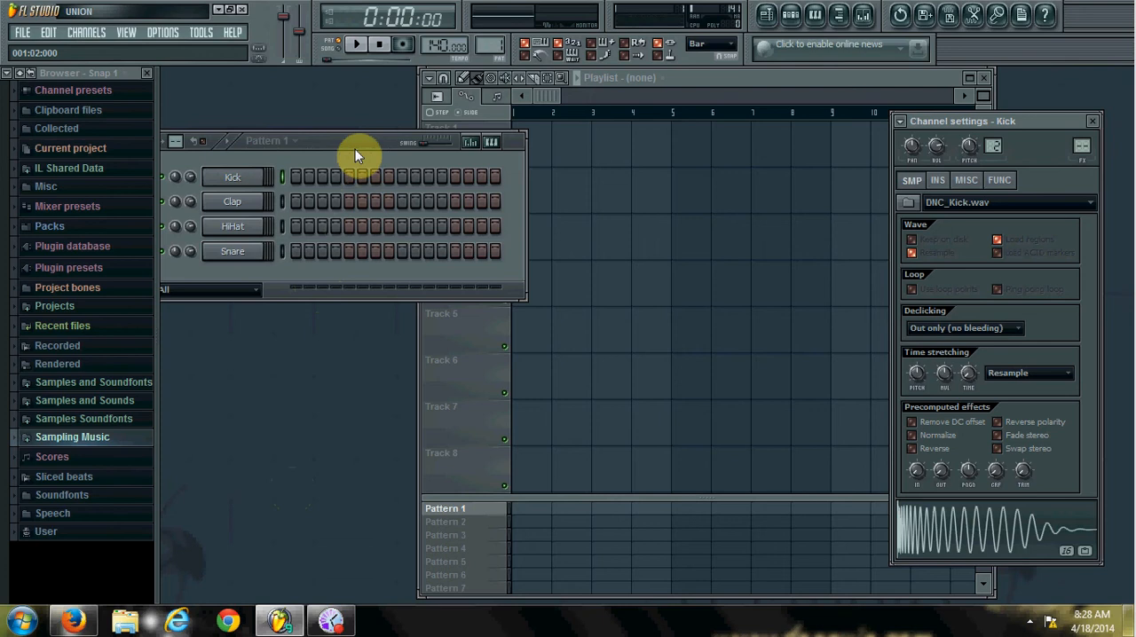
Reposition the step sequencer and audition the Kick, Clap, HiHat and Snare channels.
left_click_drag(375, 150, 391, 201)
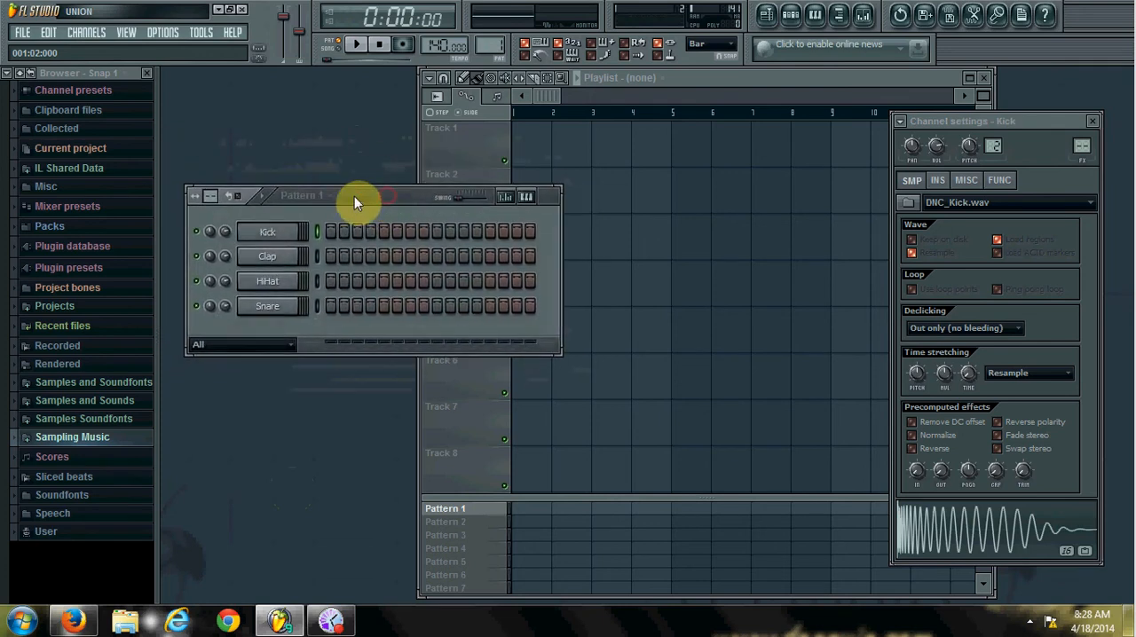
left_click(291, 232)
left_click(291, 233)
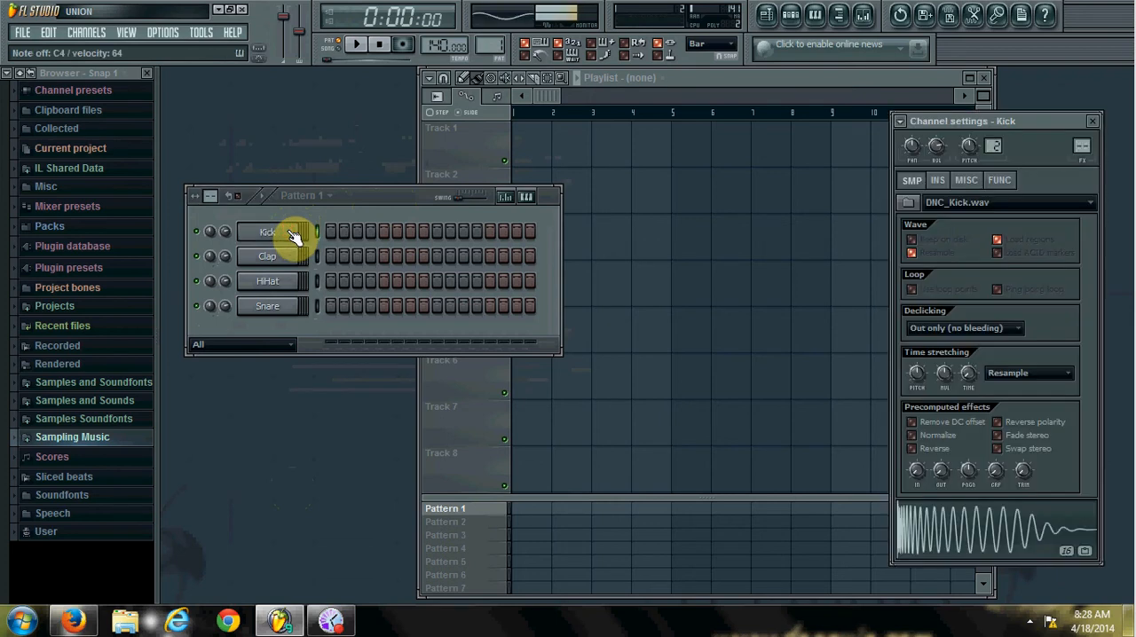
left_click(291, 257)
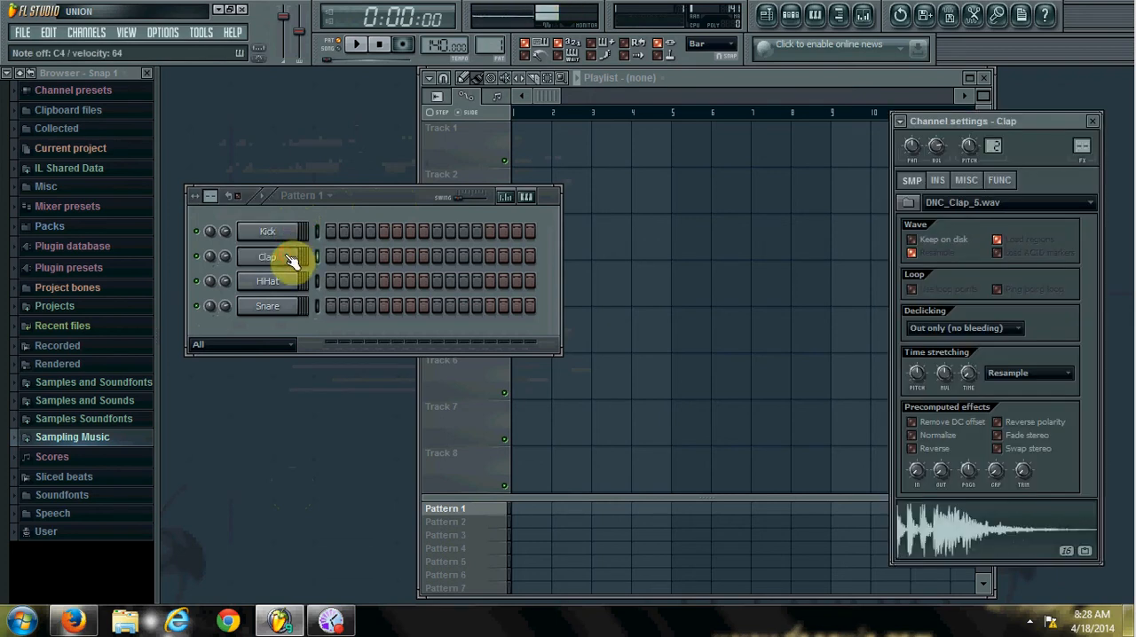
left_click(291, 283)
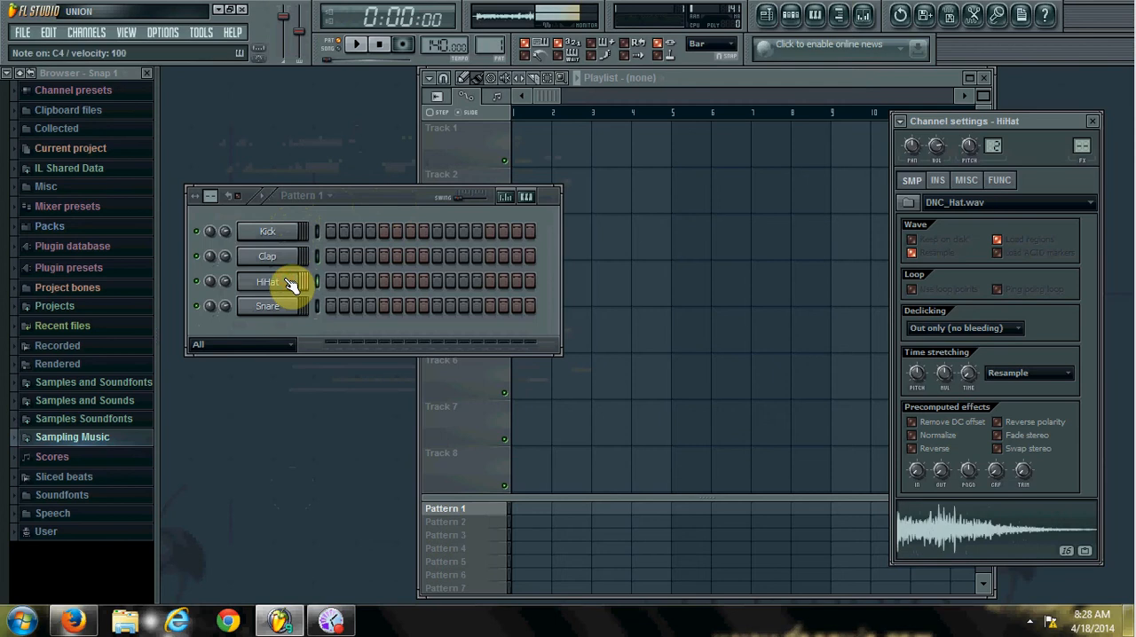
left_click(291, 307)
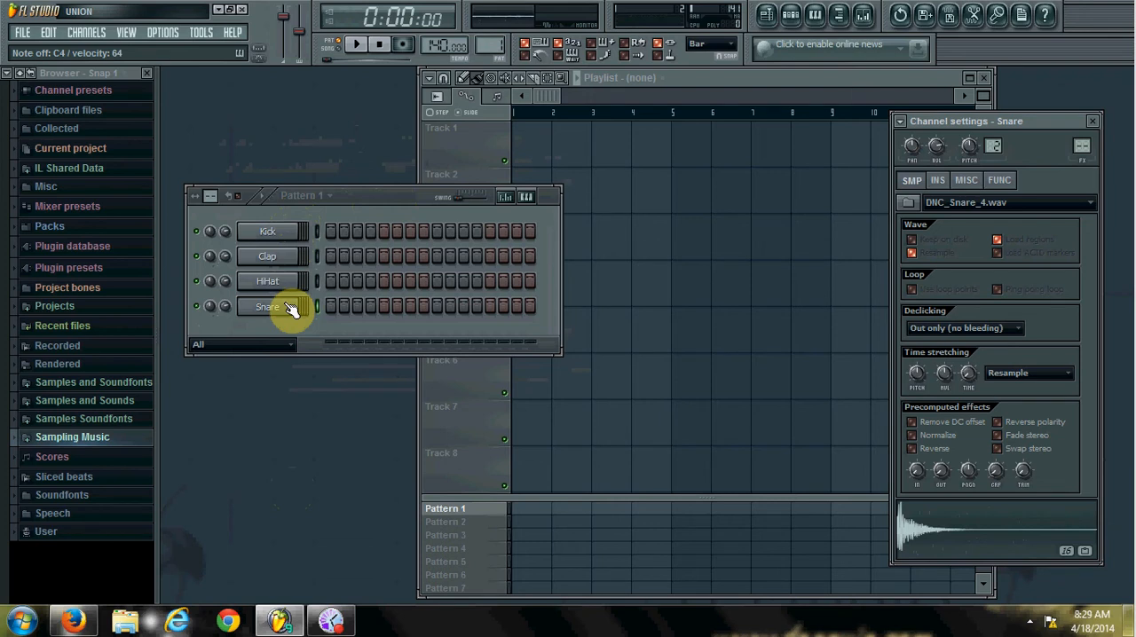
left_click(282, 235)
left_click(277, 258)
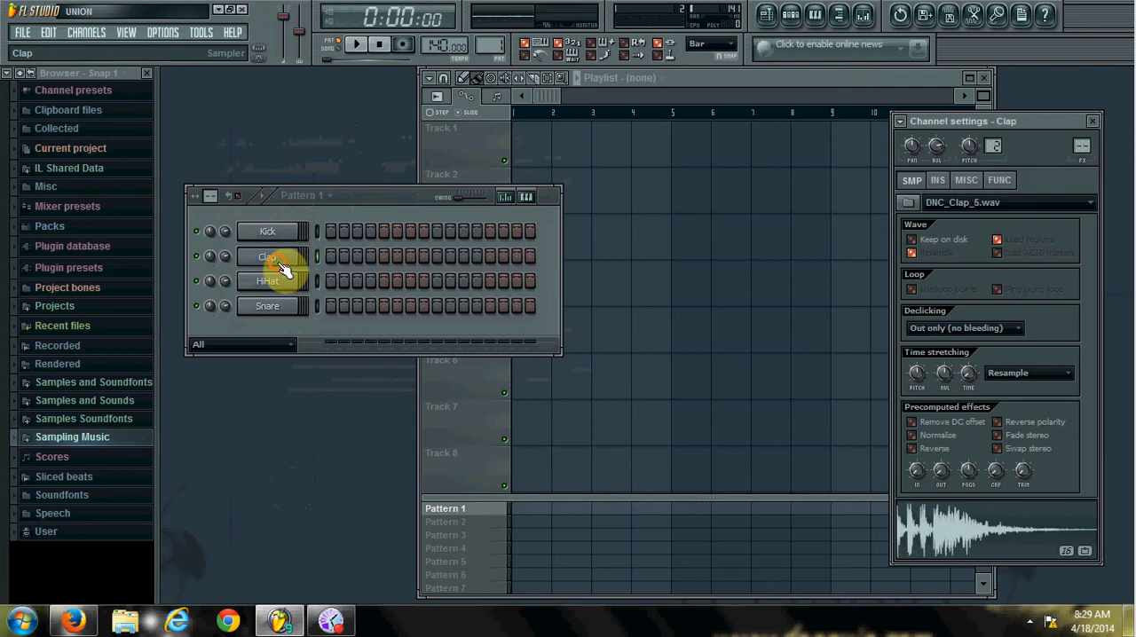
left_click(277, 283)
left_click(277, 307)
left_click(273, 236)
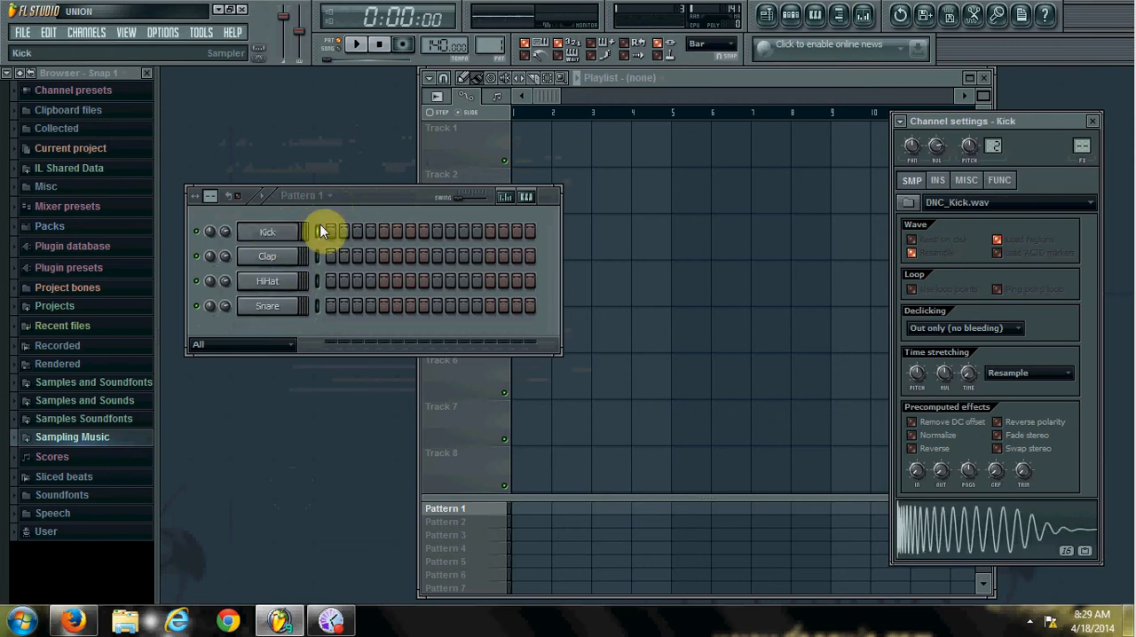
left_click_drag(362, 200, 358, 153)
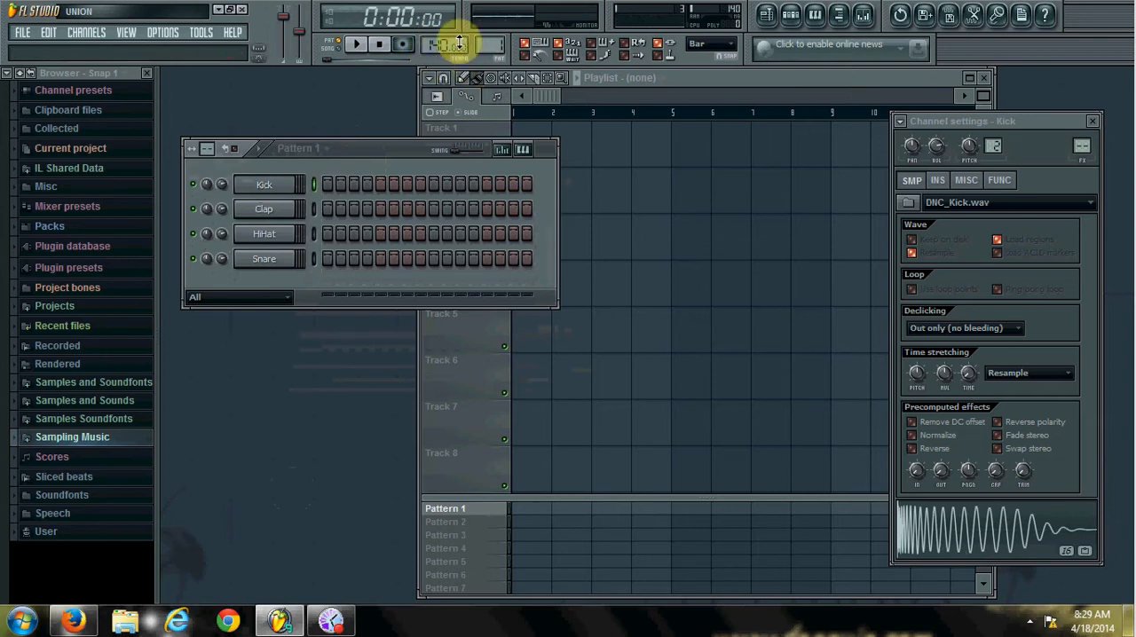
Place a Kick hit on step 1 with Clap and Snare hits on step 9, and play the pattern.
left_click_drag(439, 47, 437, 37)
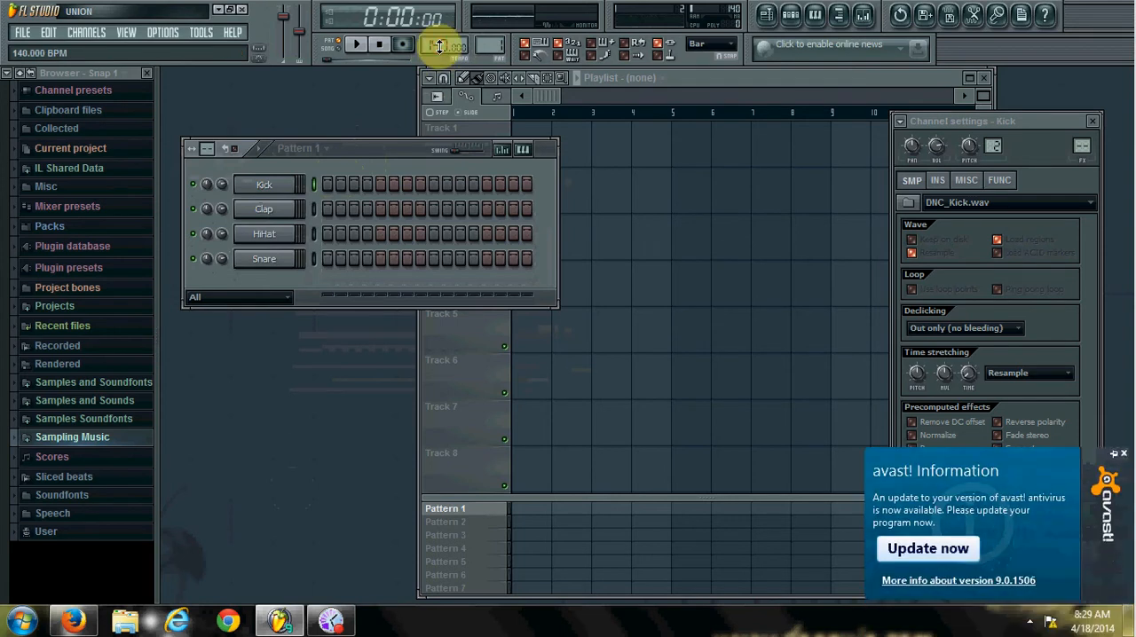
left_click(327, 184)
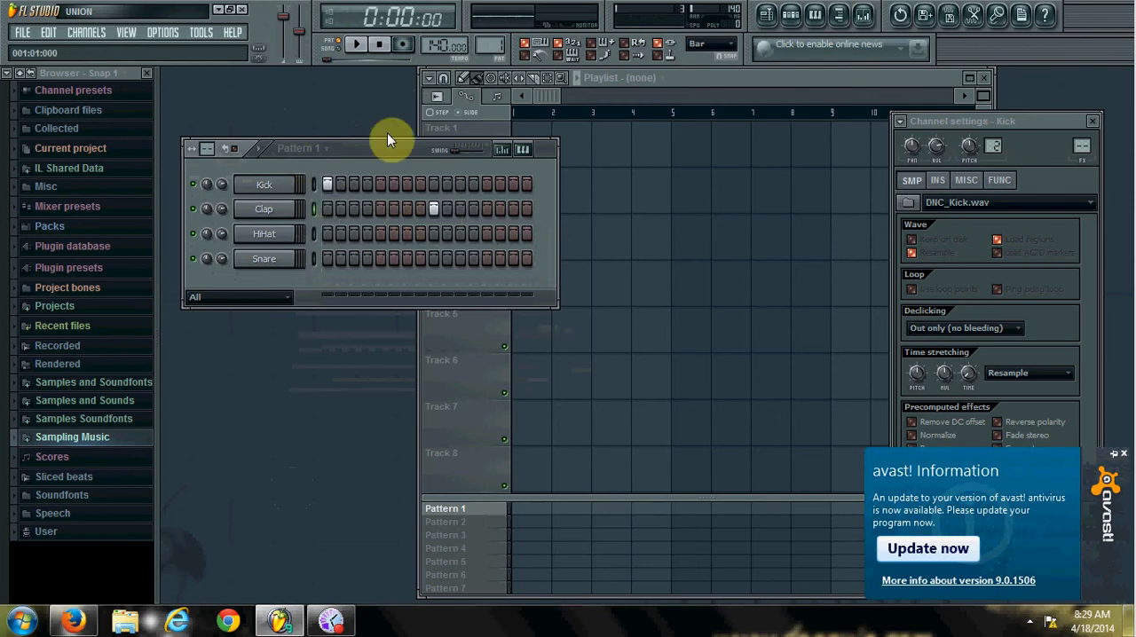
left_click(434, 258)
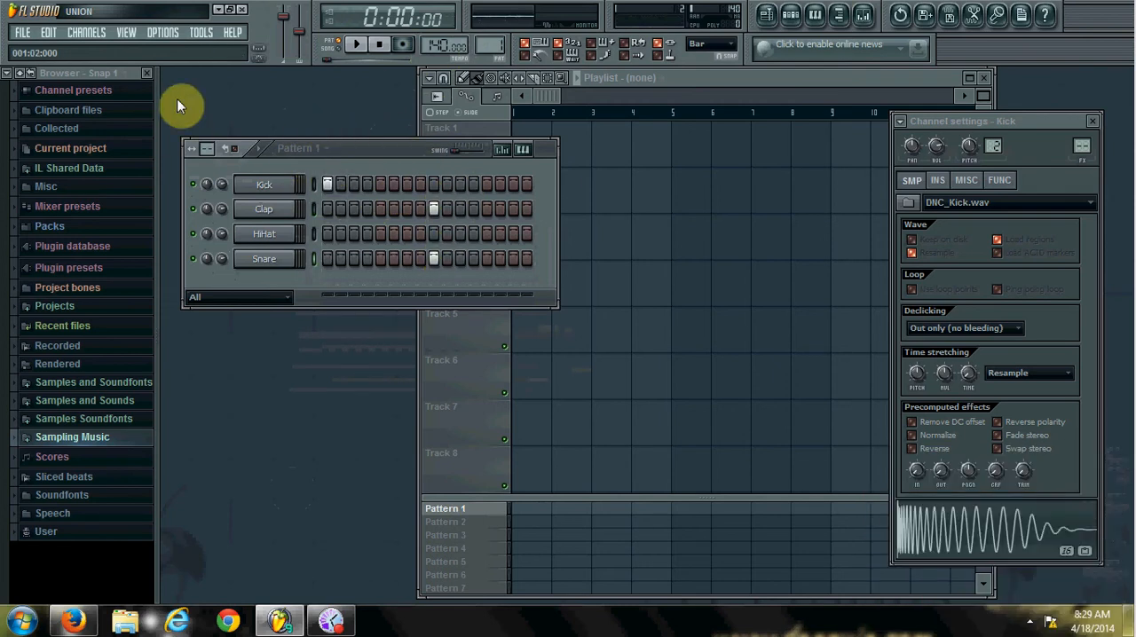
left_click(361, 44)
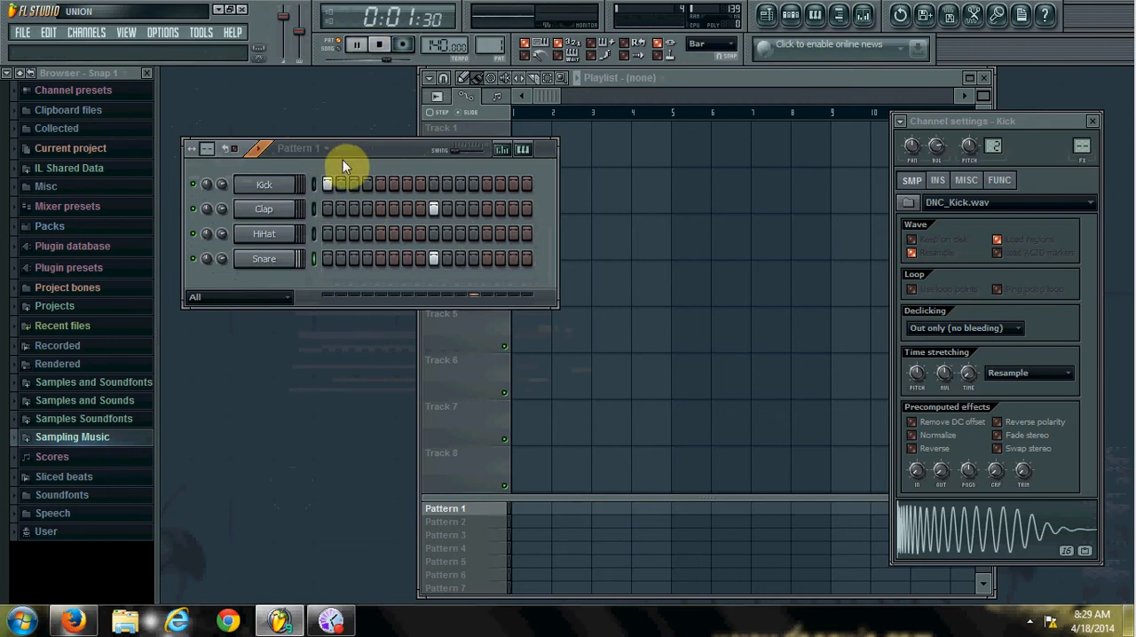
Remove the Kick hit on step 1 and the Clap and Snare hits on step 9.
right_click(431, 209)
right_click(434, 258)
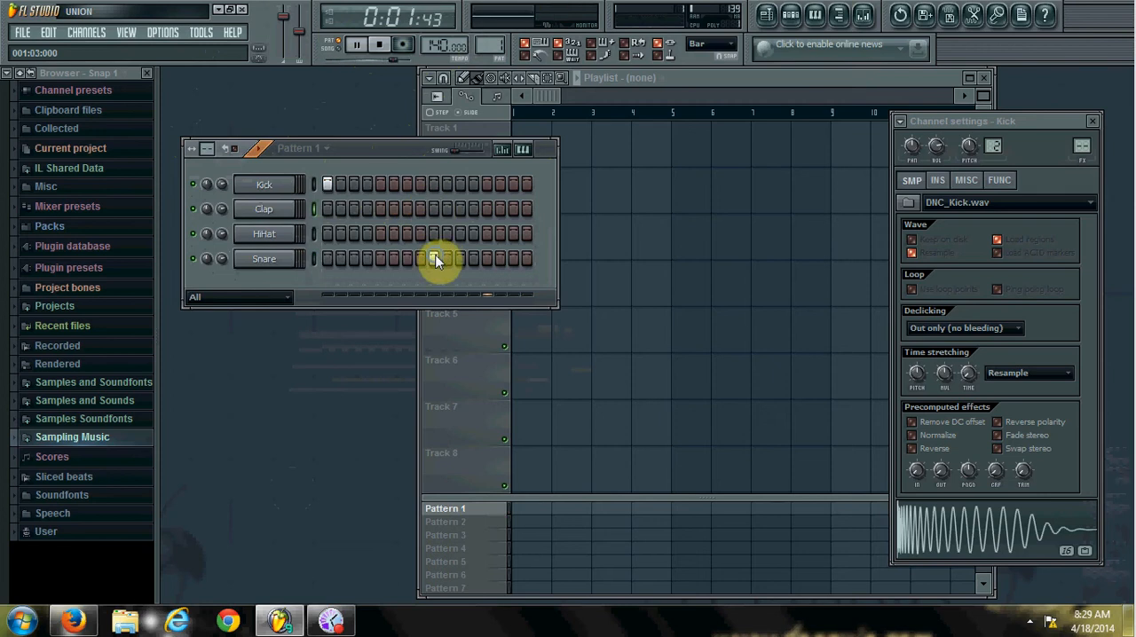
right_click(332, 185)
Set the tempo to 127 BPM and place Kick hits on steps 1, 5, 9 and 13.
mouse_move(439, 45)
left_mouse_down()
mouse_move(438, 55)
mouse_move(444, 43)
left_mouse_up()
left_click(329, 185)
left_click(380, 184)
left_click(433, 183)
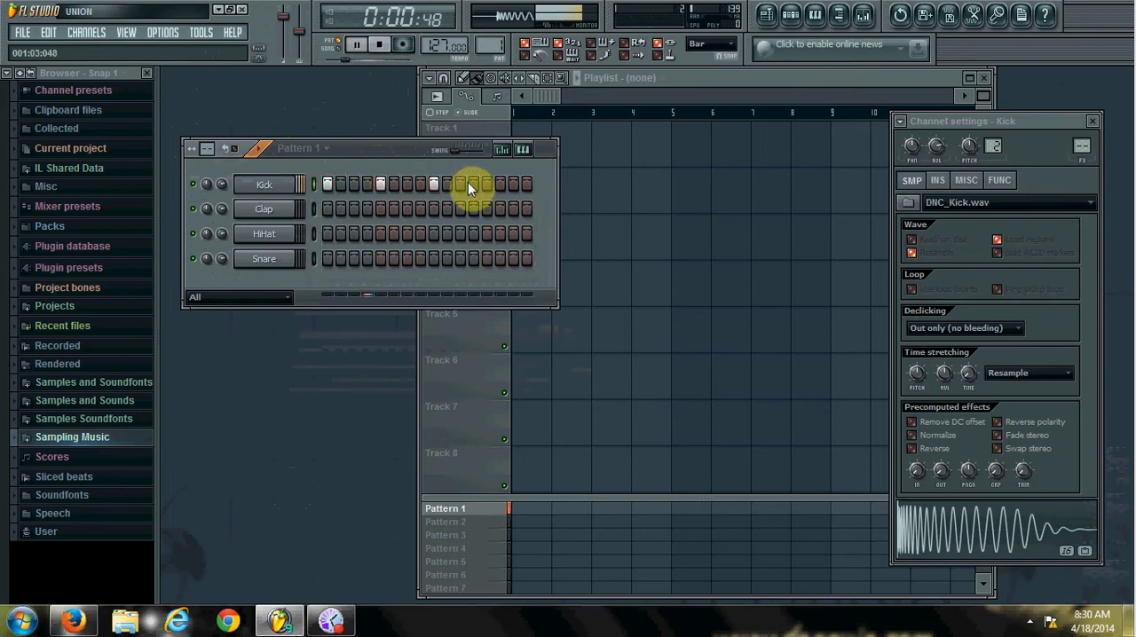
left_click(487, 184)
Add Clap hits on steps 5 and 13 and HiHat hits on steps 3, 7, 11 and 15.
left_click(381, 211)
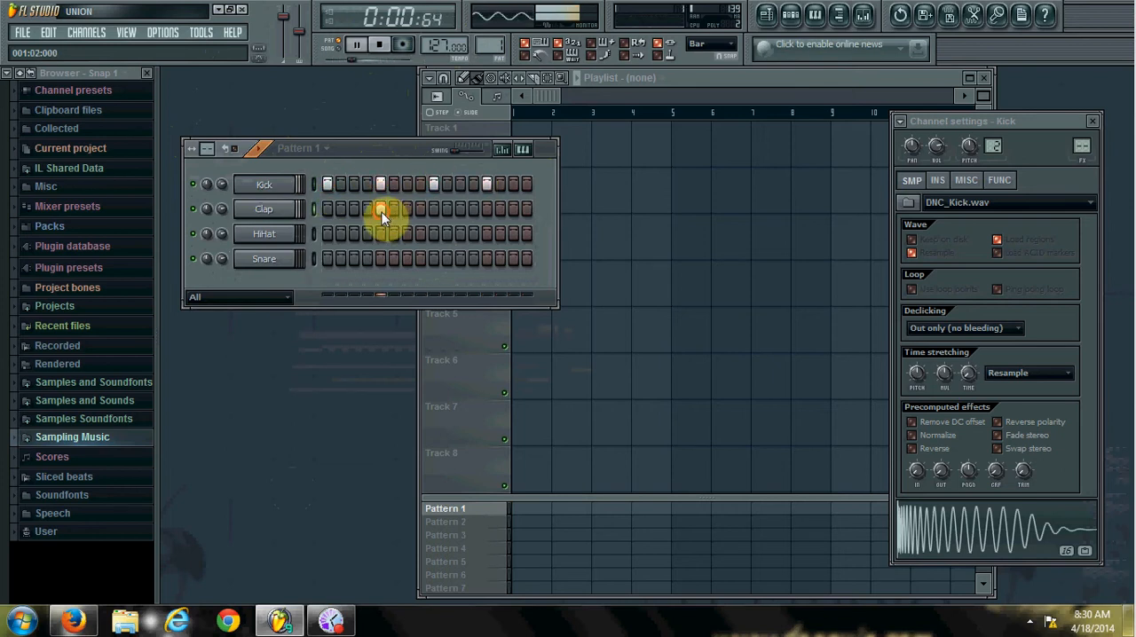
left_click(488, 210)
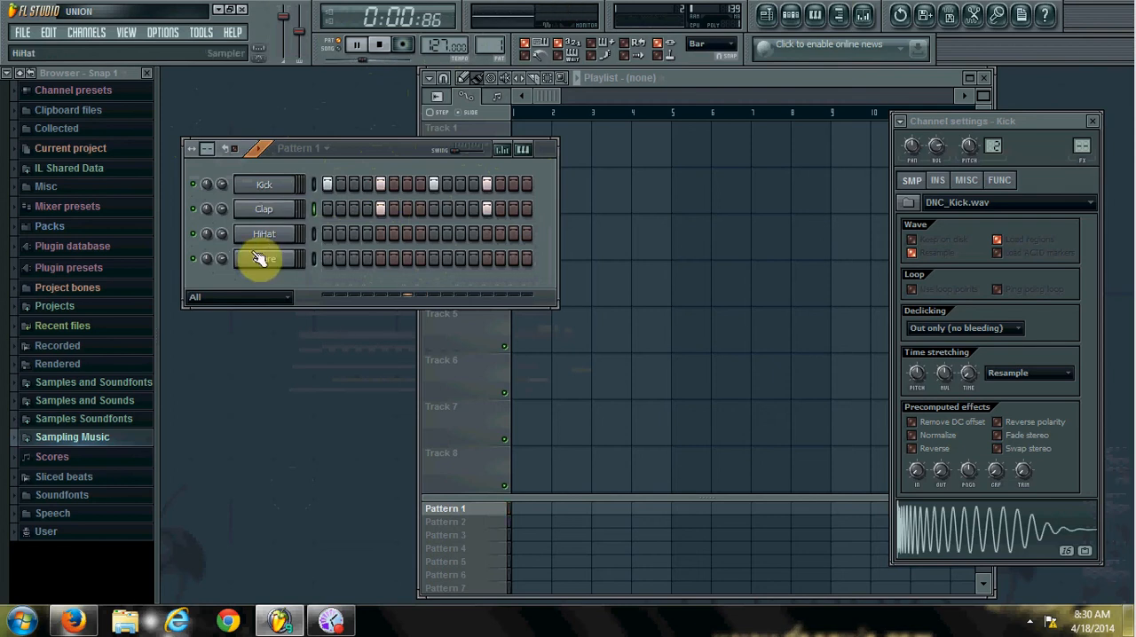
left_click(354, 234)
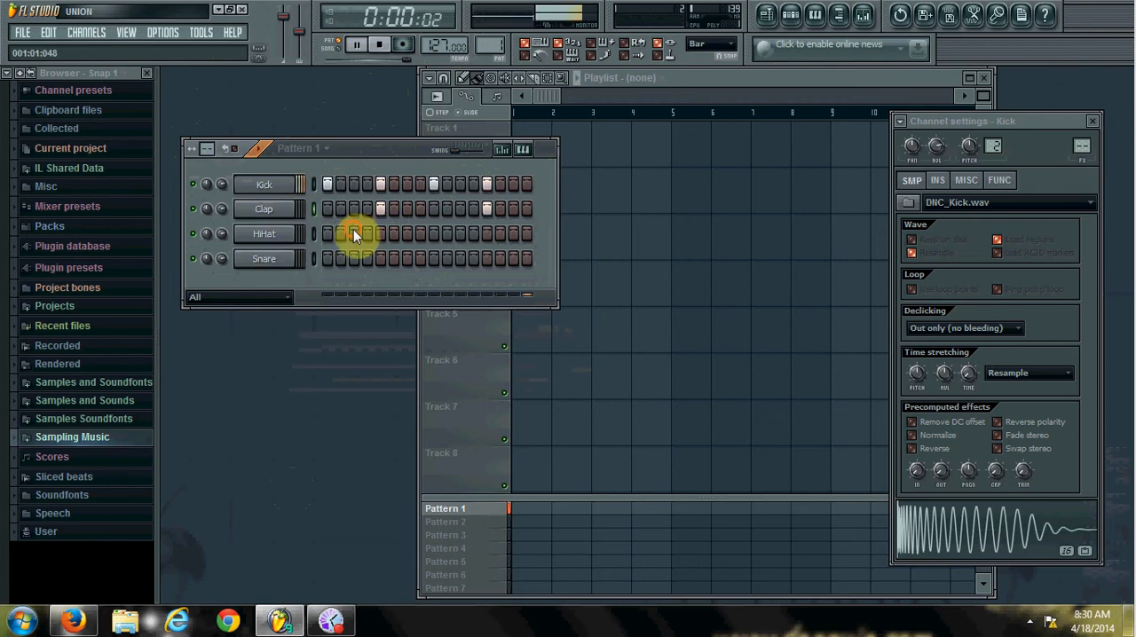
left_click(407, 233)
left_click(460, 233)
left_click(512, 233)
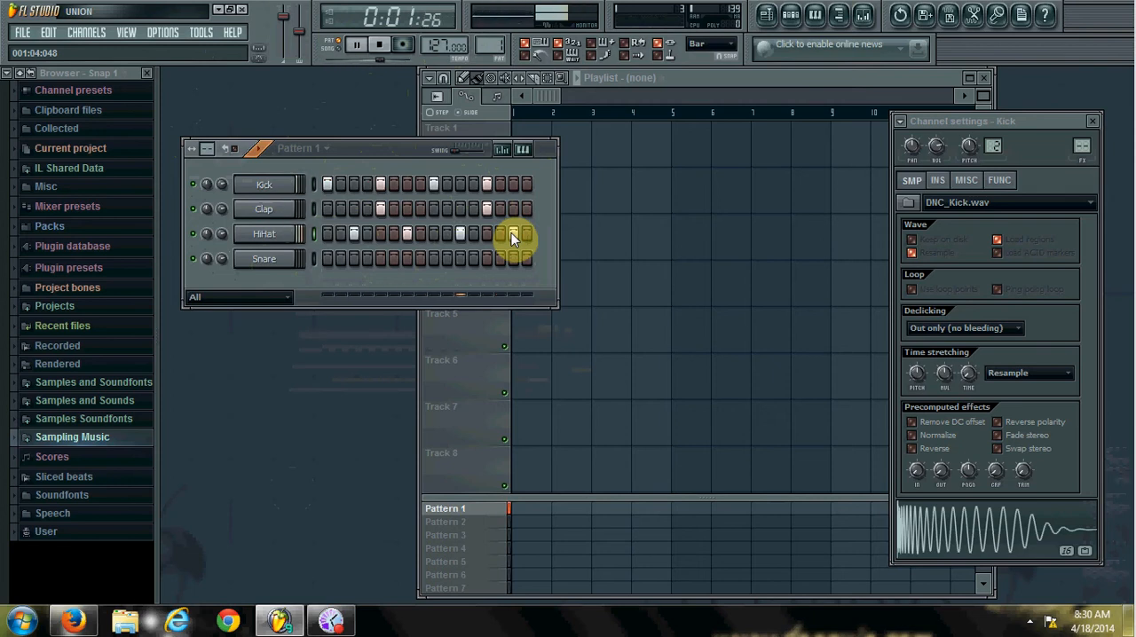
Stop playback and set the project tempo to 90 BPM.
left_click(379, 44)
left_click_drag(437, 44, 438, 100)
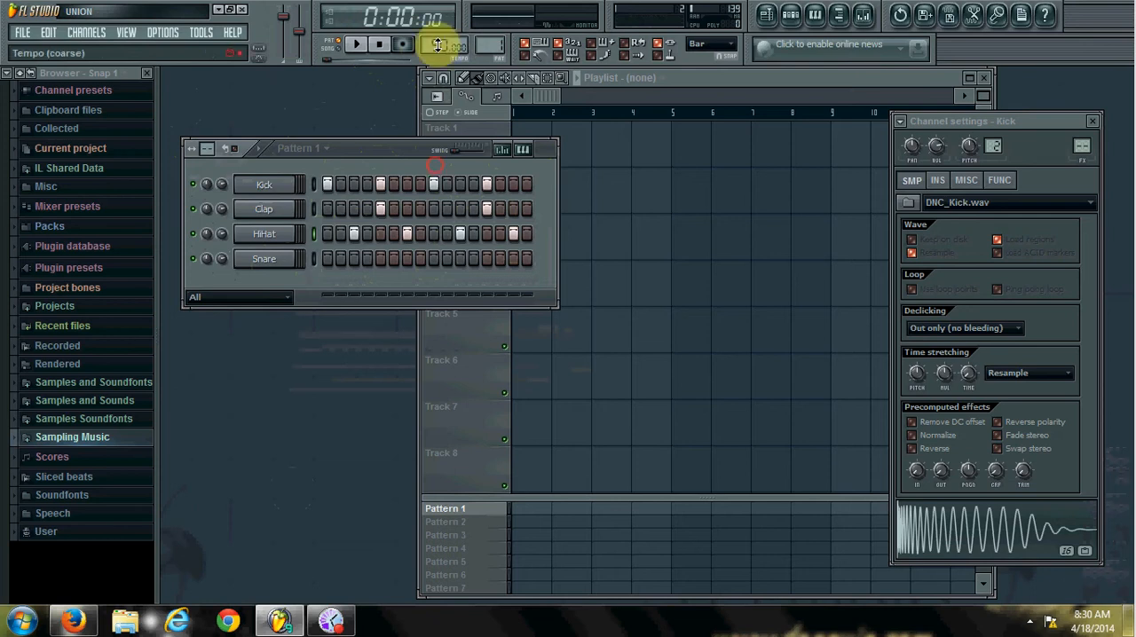
Clear all Kick, Clap and HiHat hits and extend the step sequencer grid to 32 steps.
mouse_move(328, 184)
left_mouse_down()
mouse_move(510, 185)
mouse_move(446, 207)
left_mouse_up()
left_click(354, 232)
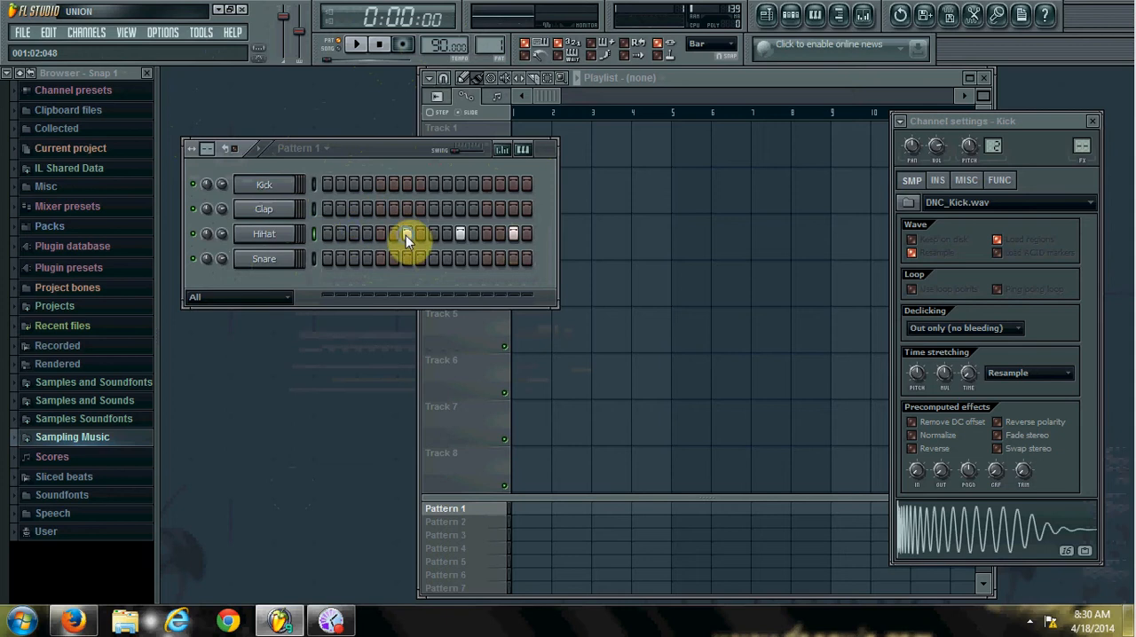
left_click(514, 233)
left_click_drag(206, 149, 202, 100)
left_click(330, 181)
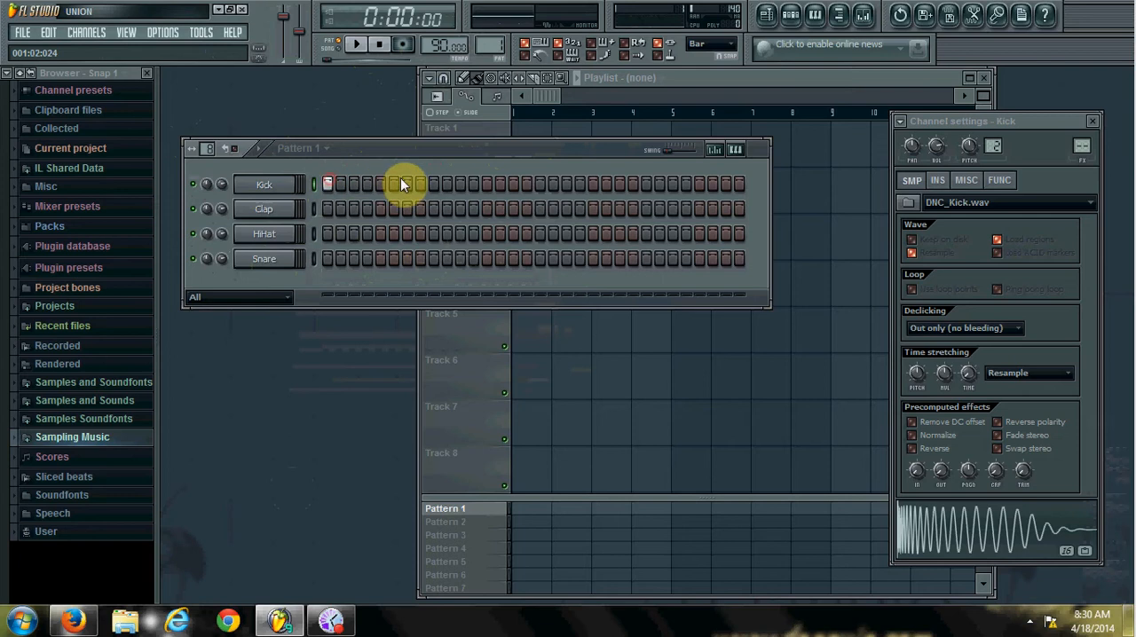
left_click(433, 185)
left_click(380, 184)
left_click(536, 185)
left_click_drag(536, 185, 288, 211)
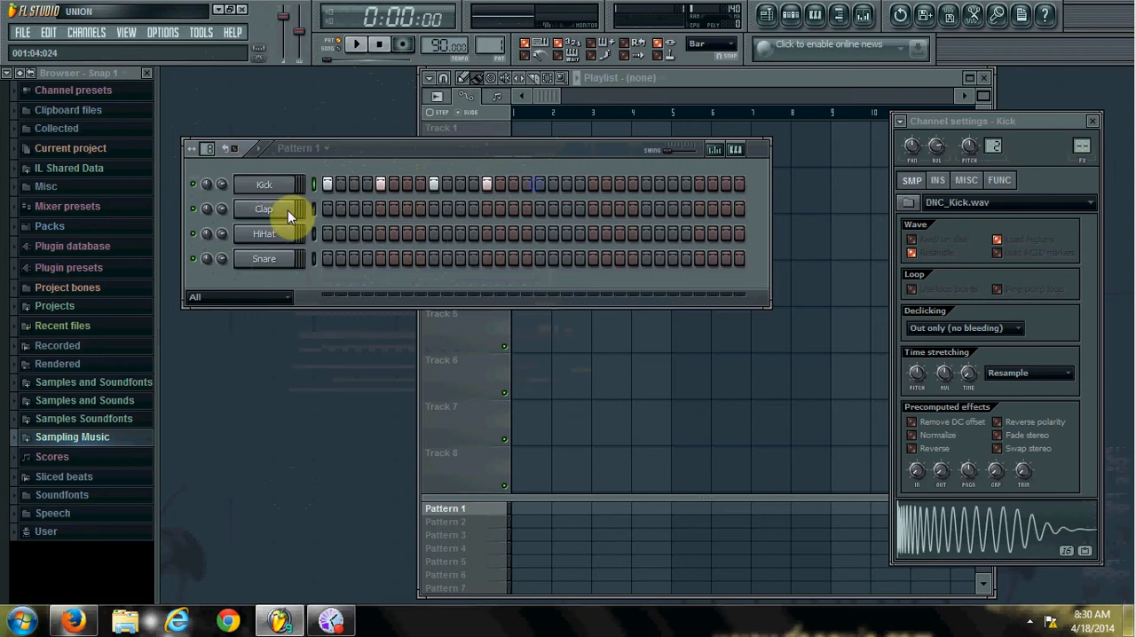
Place Clap hits on steps 5, 13, 21 and 29 of Pattern 1.
left_click(379, 208)
left_click(486, 208)
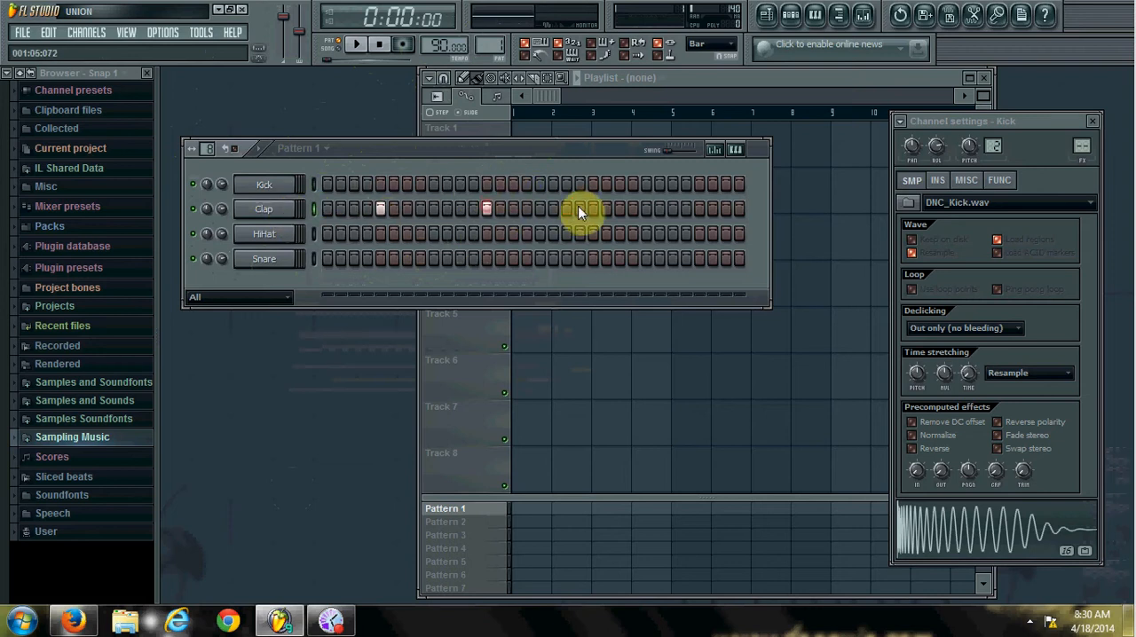
left_click(592, 209)
Place Kick hits on steps 1, 3, 9, 11, 16, 17, 18, 22, 27 and 31 of Pattern 1.
left_click(352, 184)
left_click(529, 185)
left_click(540, 185)
left_click(553, 185)
left_click(610, 187)
left_click(671, 186)
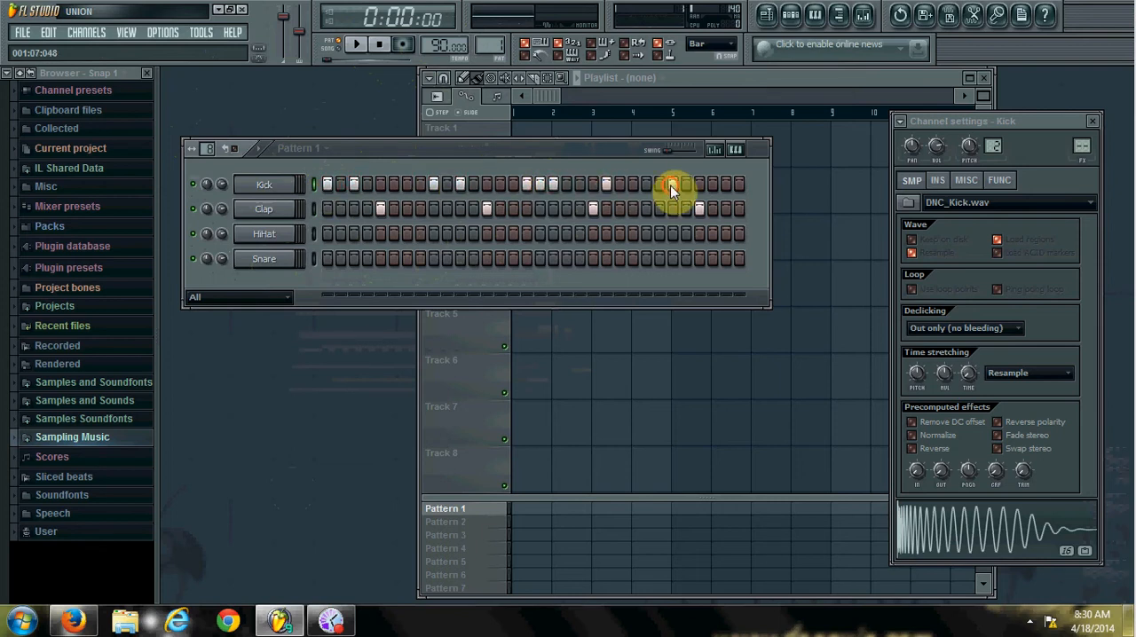
left_click(725, 183)
Play the pattern and fill the HiHat channel with a hit on each 2 steps.
left_click(355, 46)
left_click(355, 46)
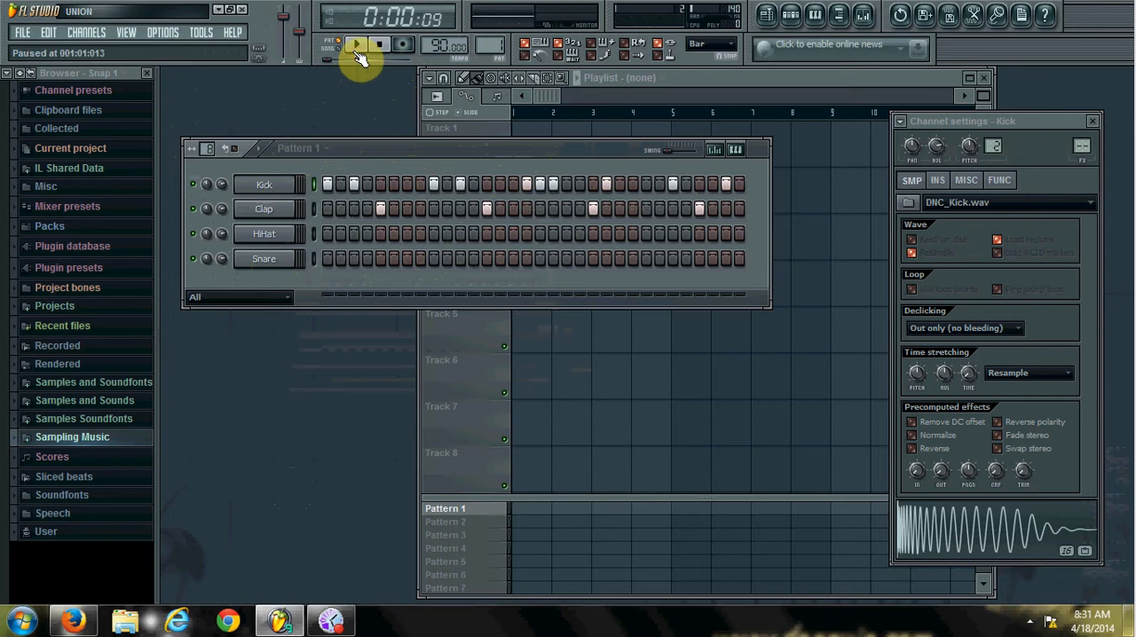
left_click(356, 46)
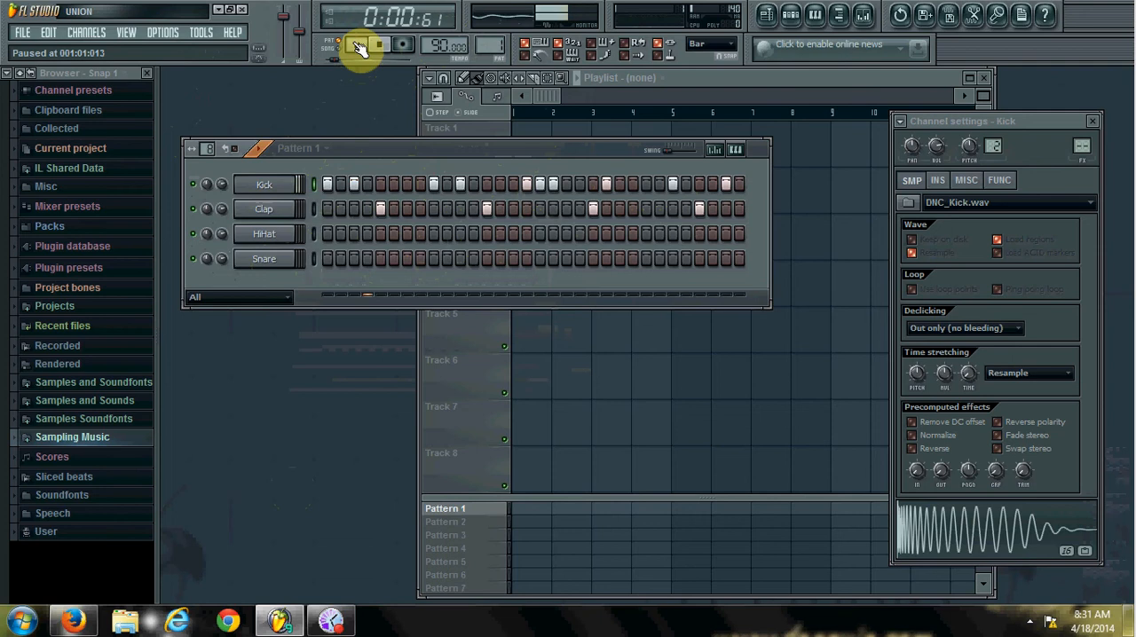
right_click(277, 236)
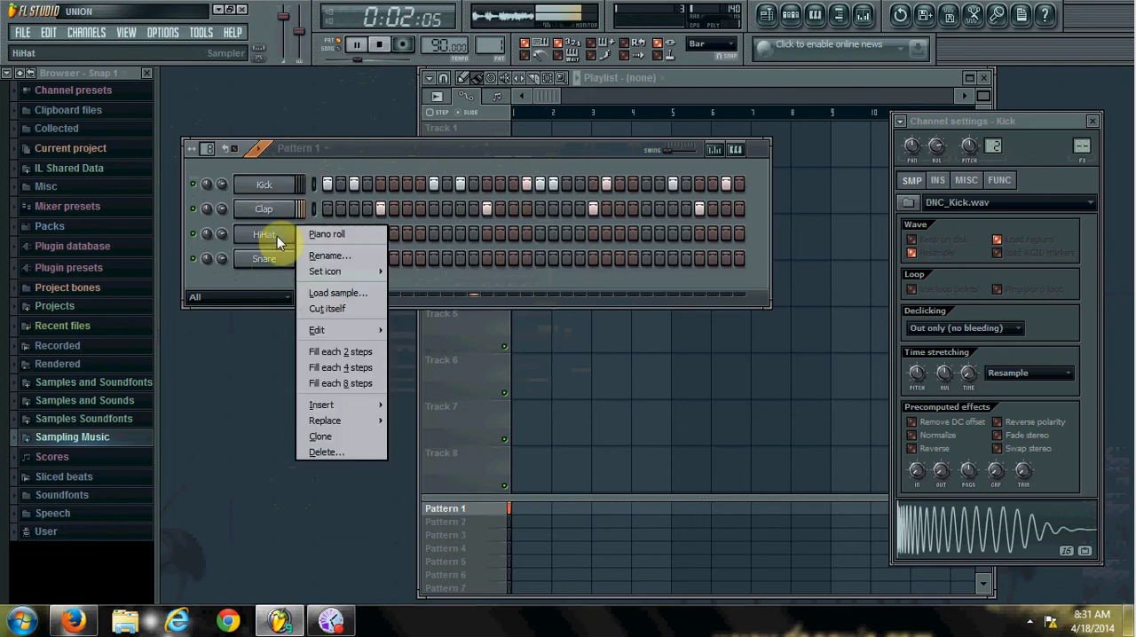
left_click(338, 350)
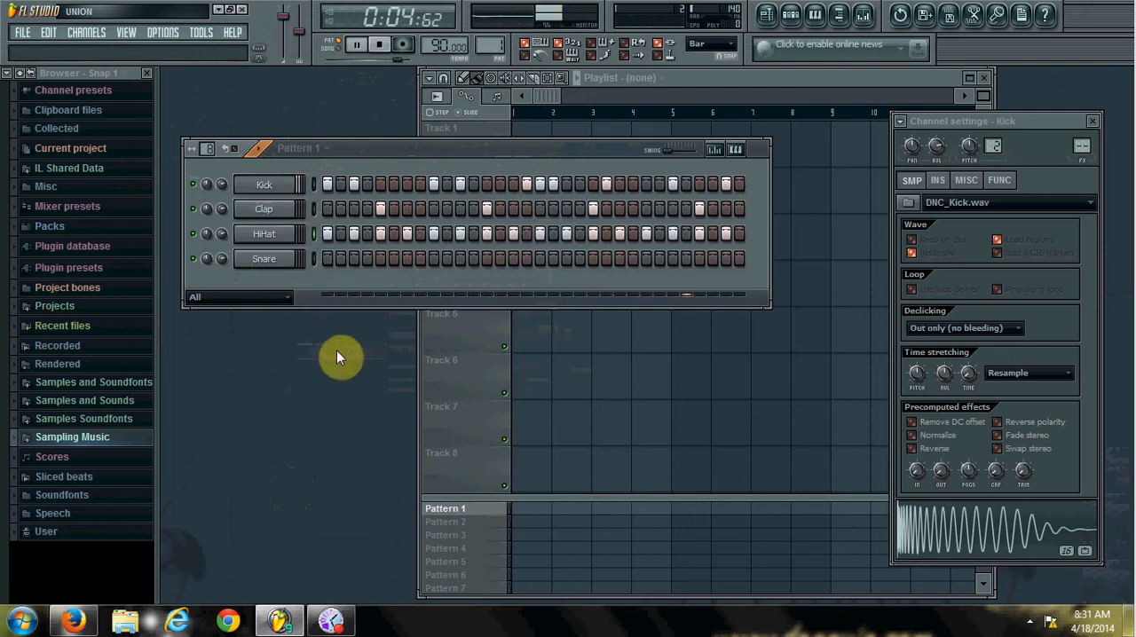
Try randomizing the HiHat pattern with the m6 scale and discard the randomized steps.
right_click(275, 232)
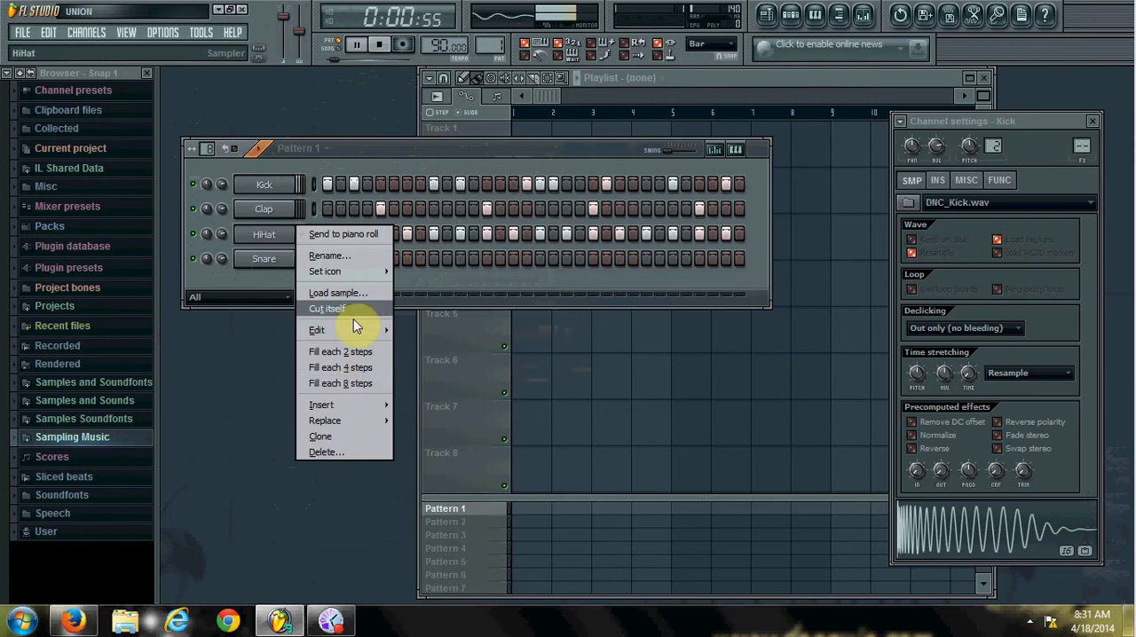
mouse_move(353, 331)
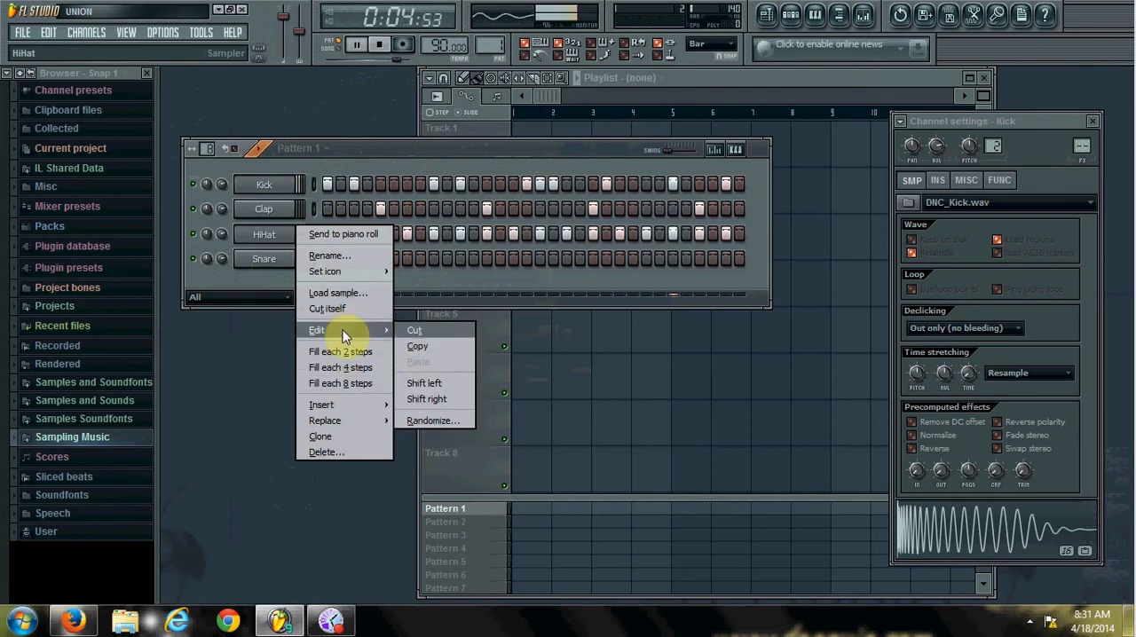
left_click(436, 421)
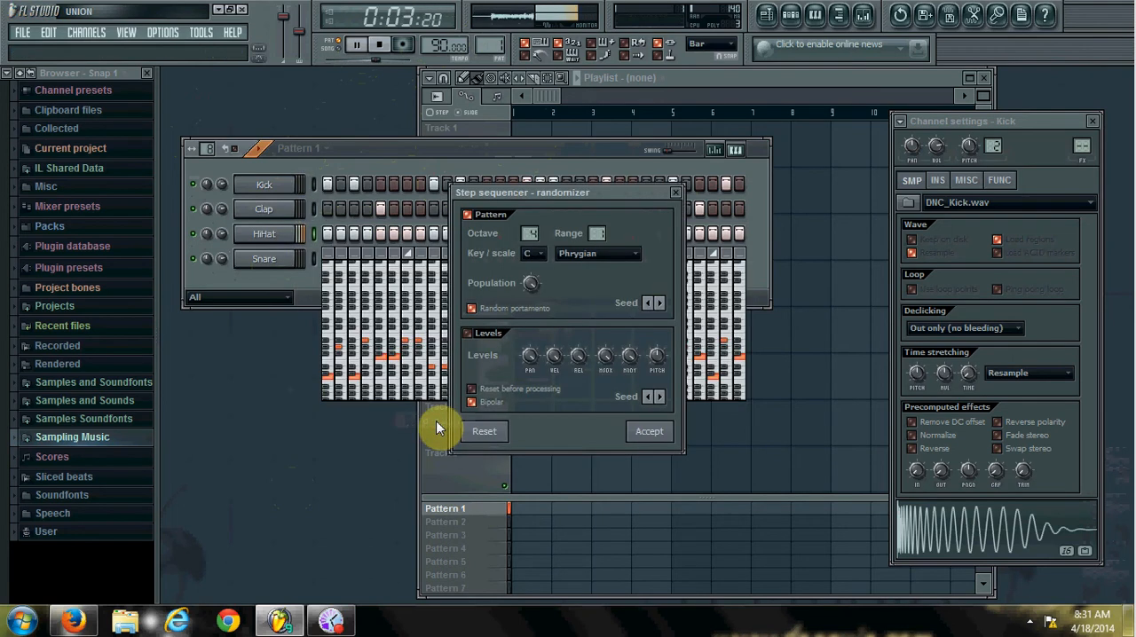
left_click(541, 253)
left_click(558, 253)
left_click(558, 252)
left_click(610, 254)
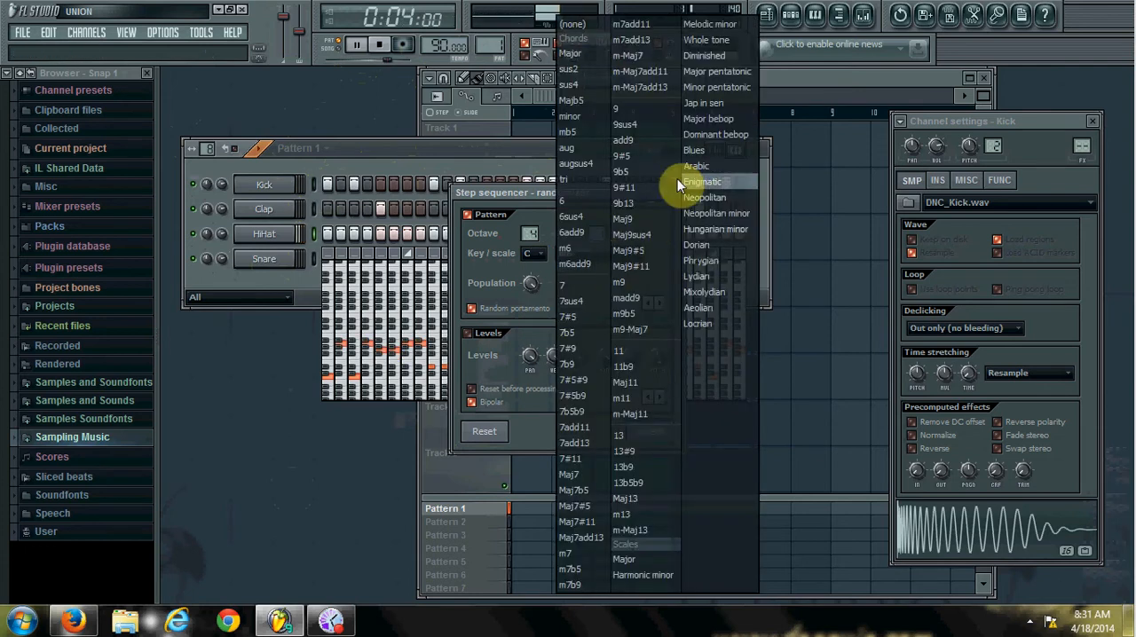
left_click(497, 259)
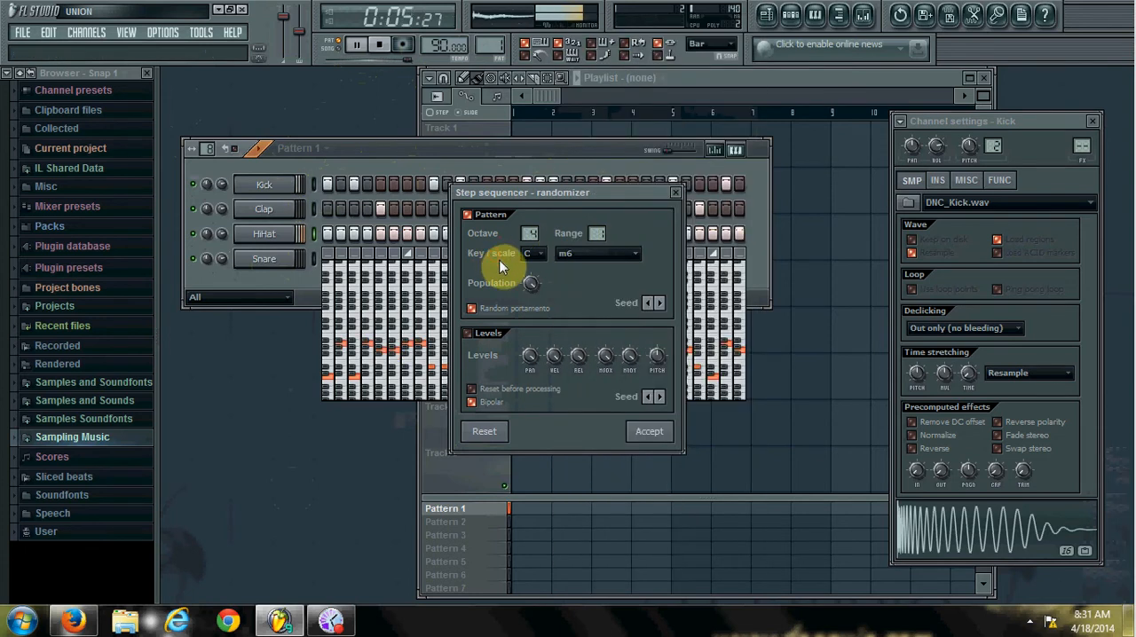
left_click(676, 194)
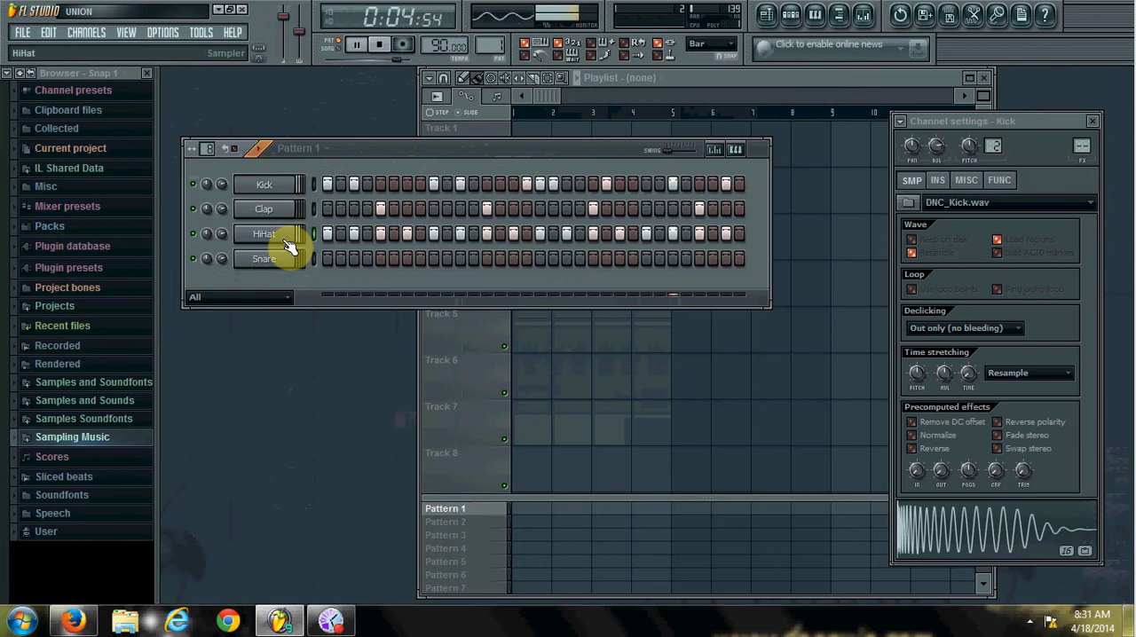
Stop playback and audition the Kick and Clap channels.
key("space")
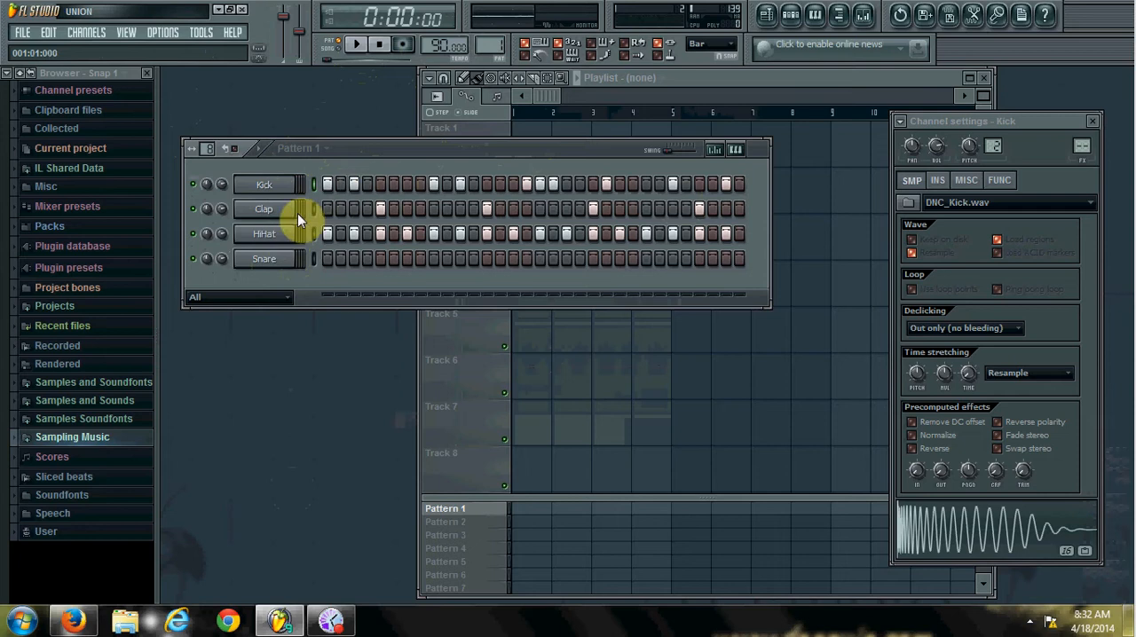
left_click(283, 187)
left_click(282, 185)
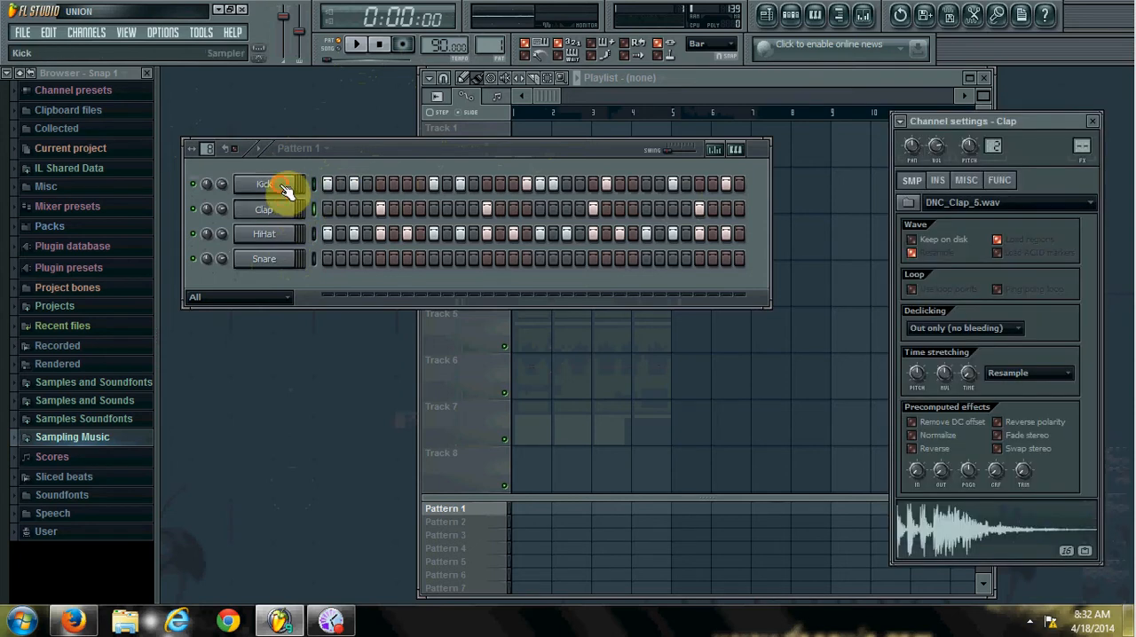
Show the Kick channel's settings and move the settings window further toward the step sequencer.
left_click(274, 186)
left_click(271, 192)
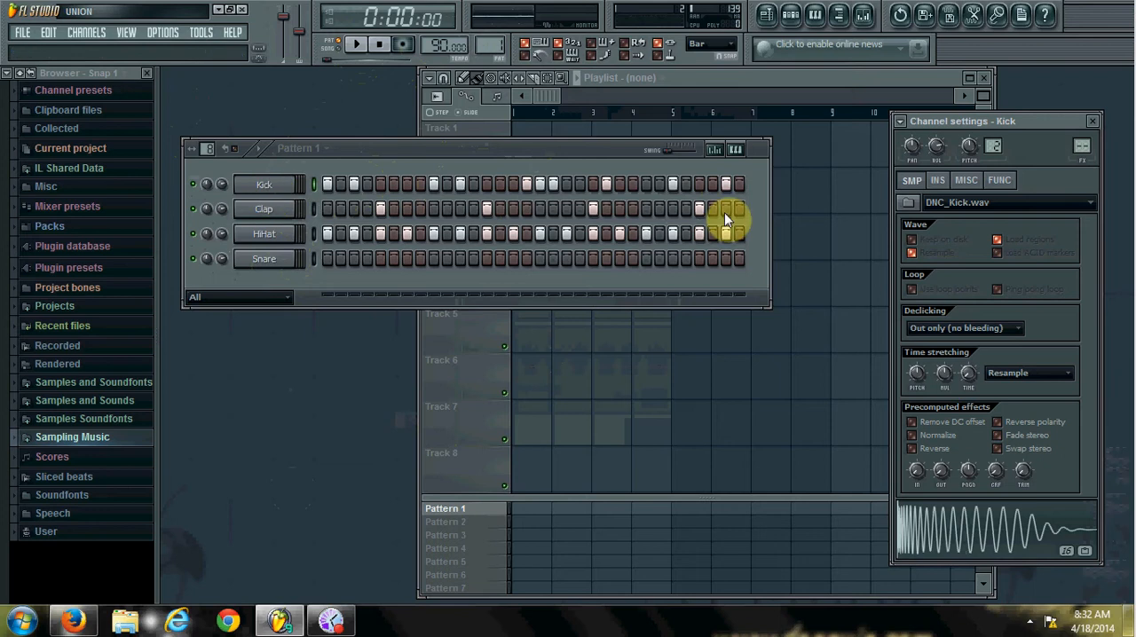
left_click_drag(1038, 122, 859, 91)
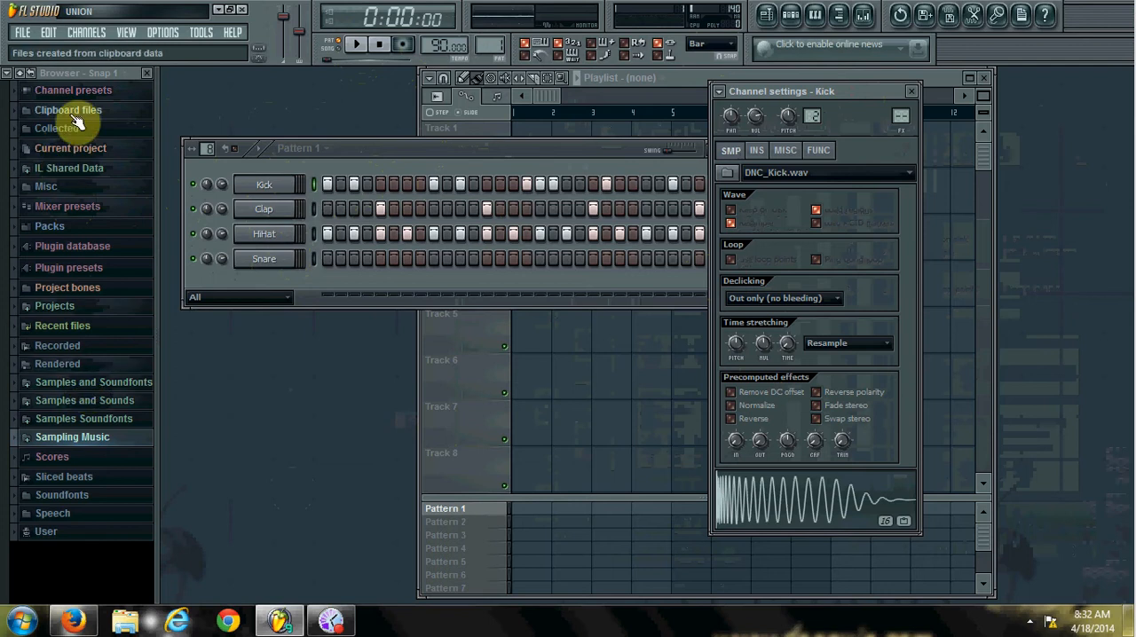
Load the FLS_ElecSnd 05b sample from the Drum Kit 05 pack into a new channel and audition it.
left_click(69, 228)
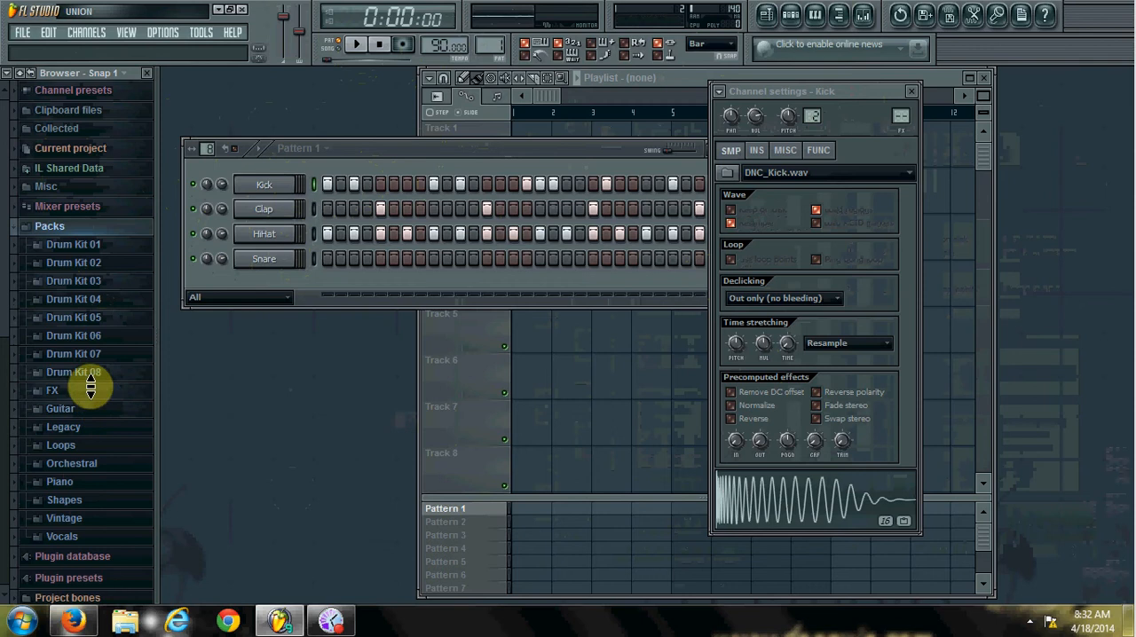
left_click(87, 320)
left_click(89, 347)
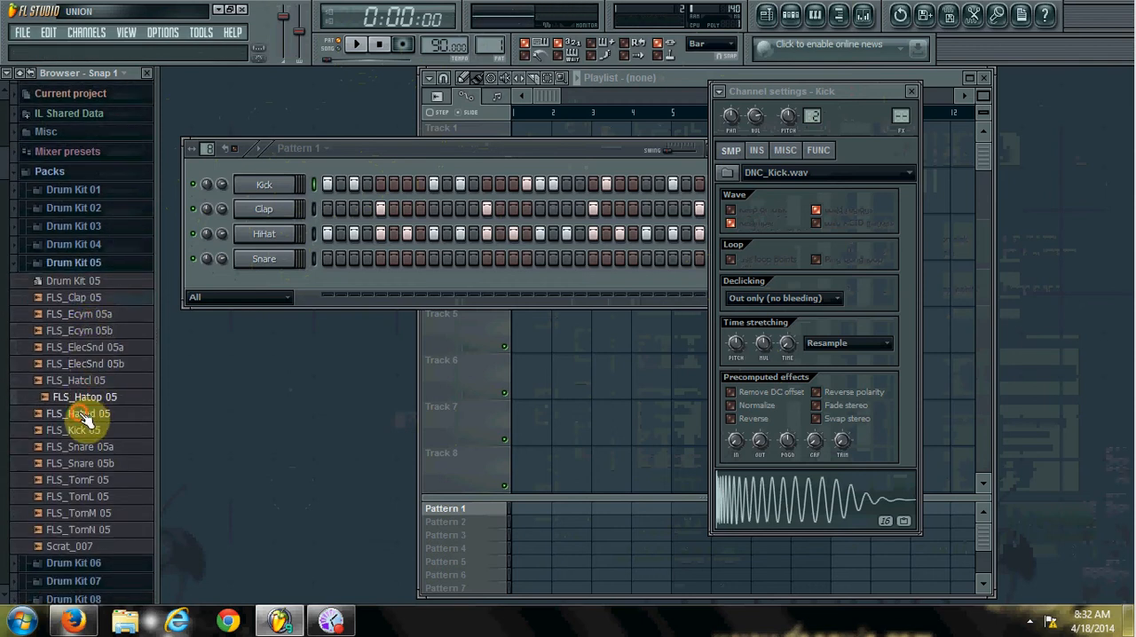
left_click(71, 364)
left_click_drag(78, 347, 26, 375)
right_click(47, 366)
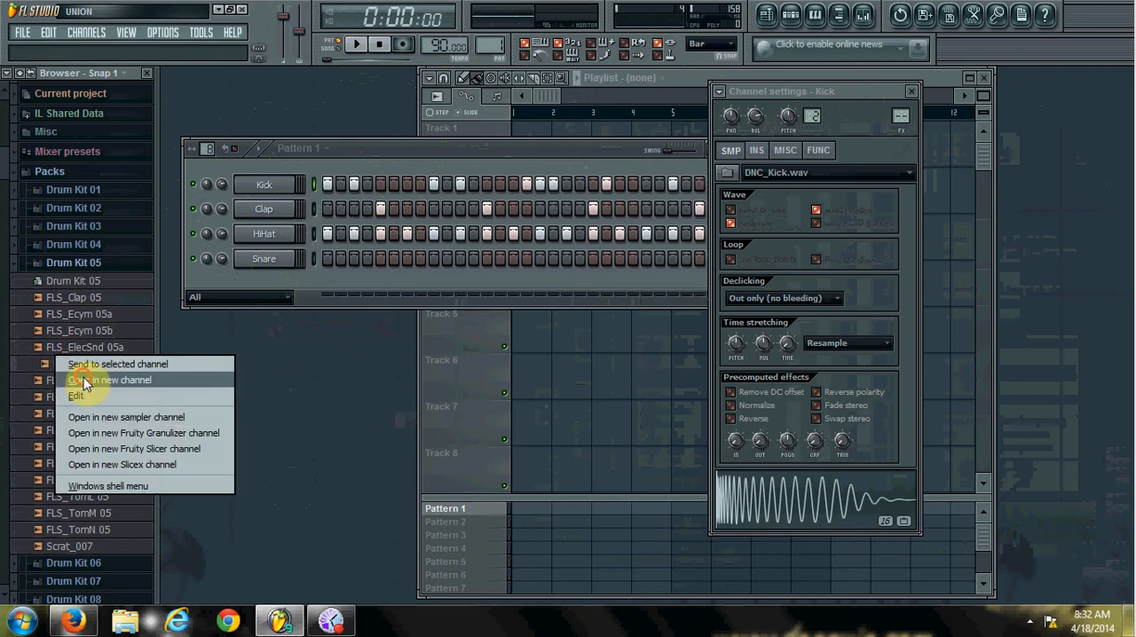
left_click(82, 379)
left_click(260, 285)
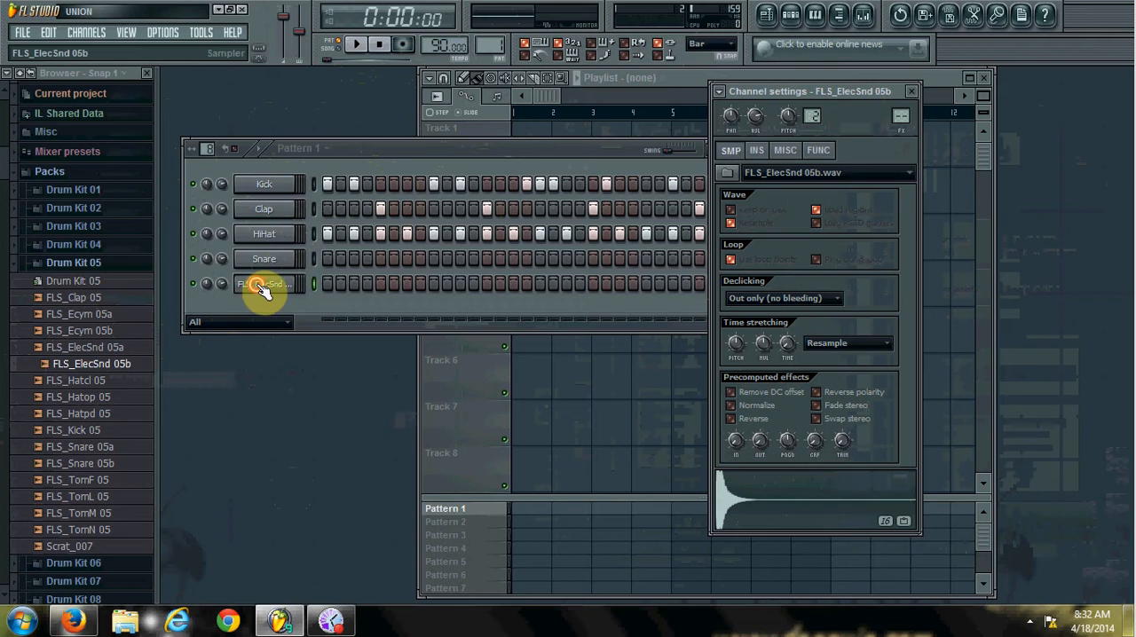
left_click(261, 287)
Fill the FLS_ElecSnd 05b channel on each 8 steps, play the pattern, and refill it on each 2 steps.
right_click(291, 284)
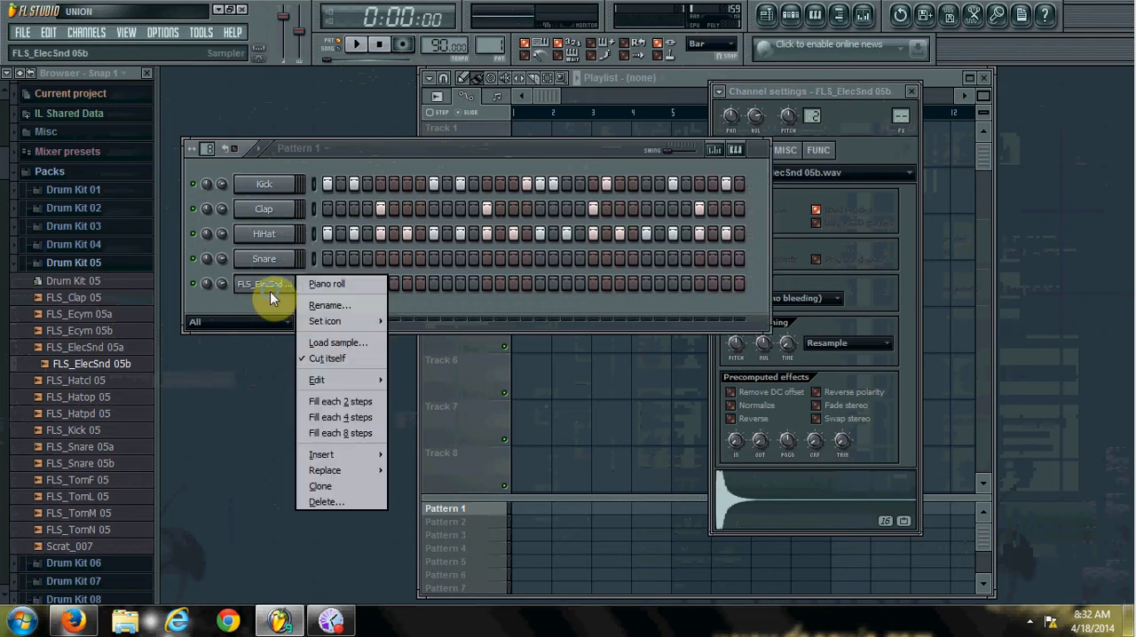
left_click(370, 435)
left_click(358, 52)
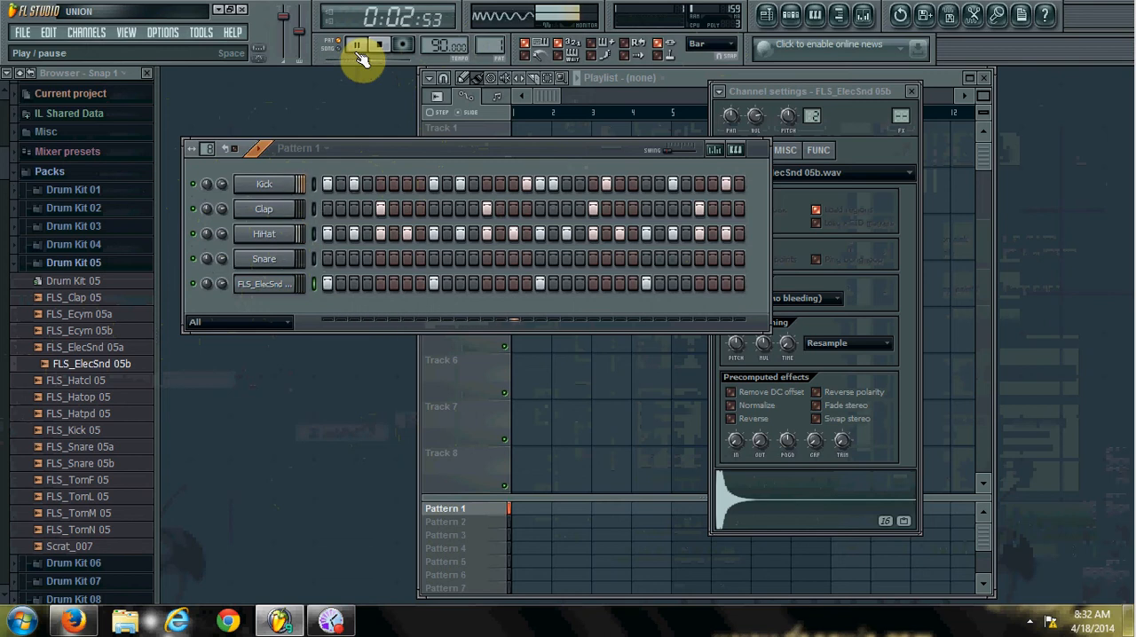
right_click(278, 283)
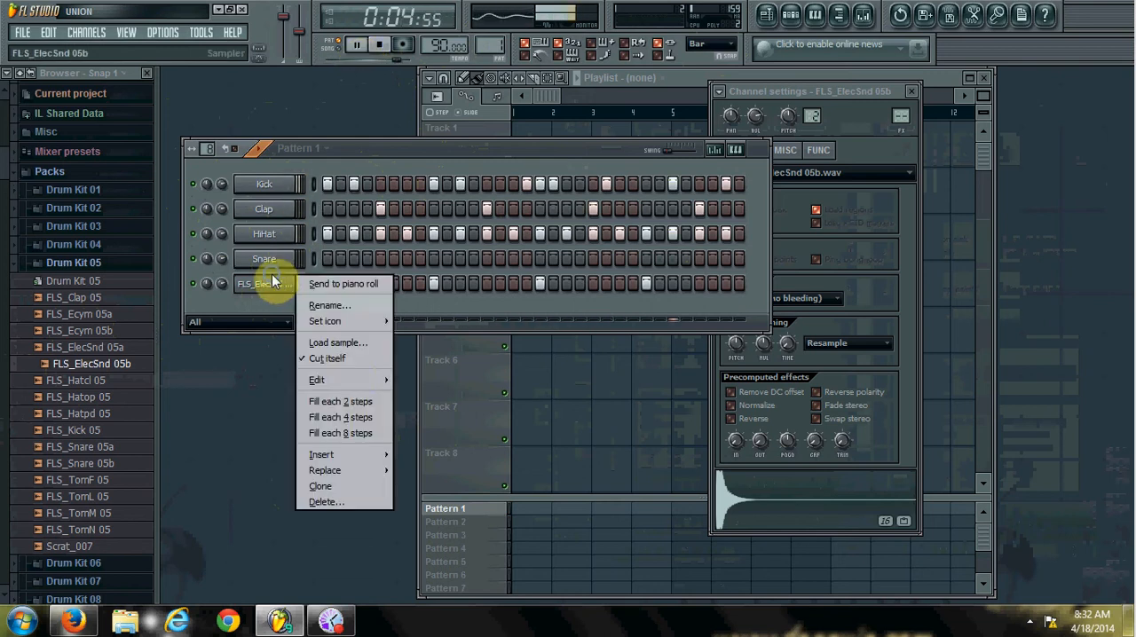
left_click(361, 409)
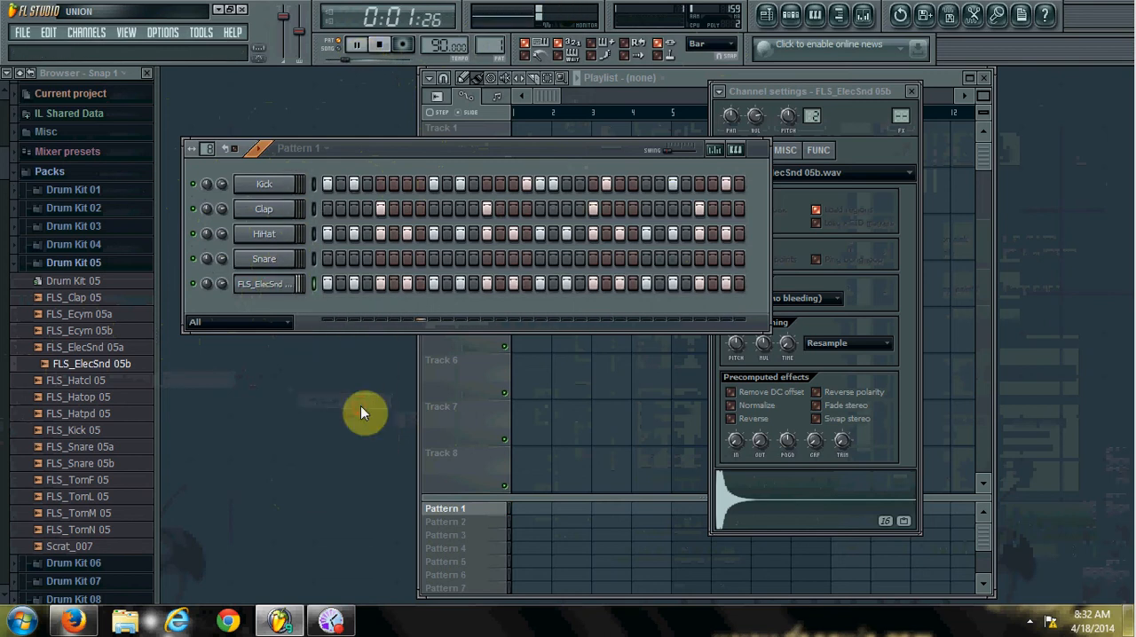
Randomize the FLS_ElecSnd 05b steps in the C Phrygian scale, accept the result and stop playback.
right_click(287, 284)
mouse_move(373, 380)
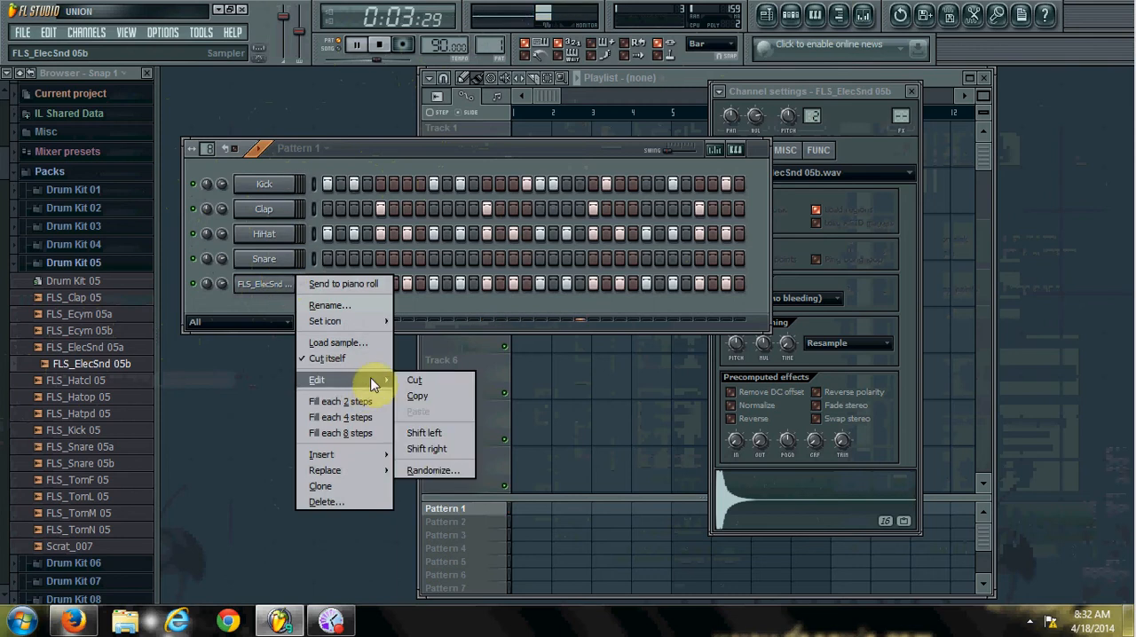
left_click(455, 463)
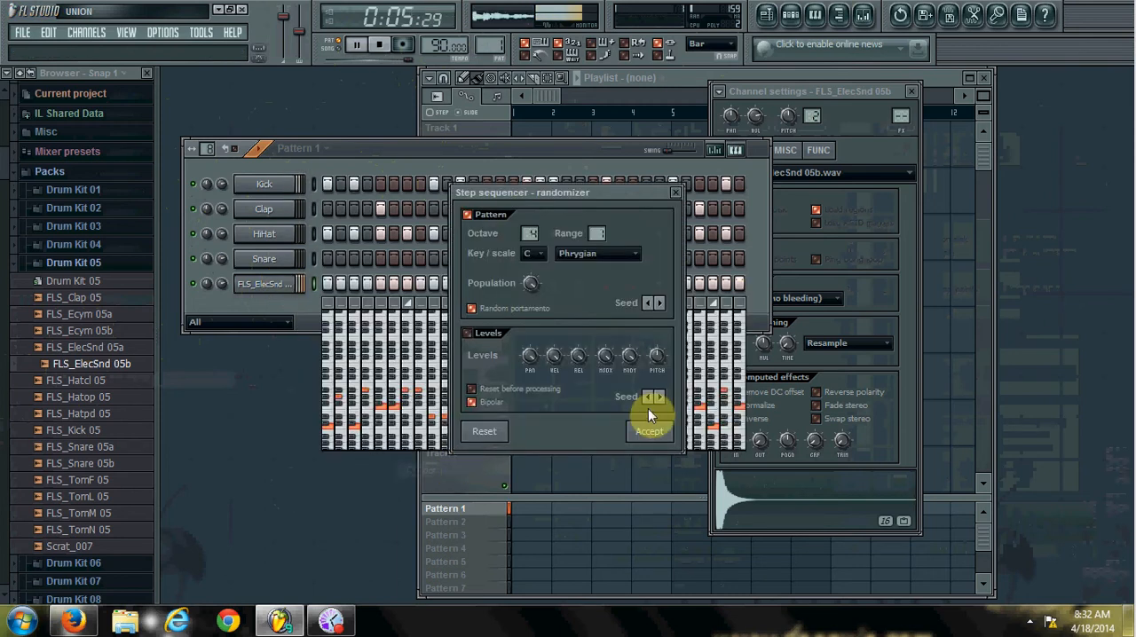
left_click(648, 432)
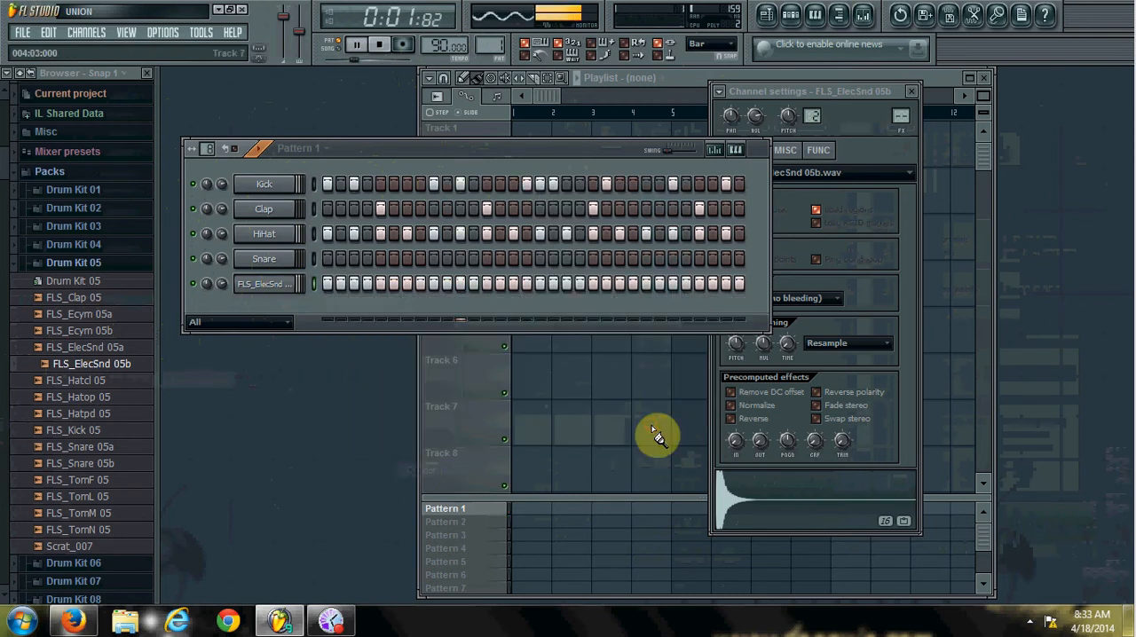
left_click(384, 48)
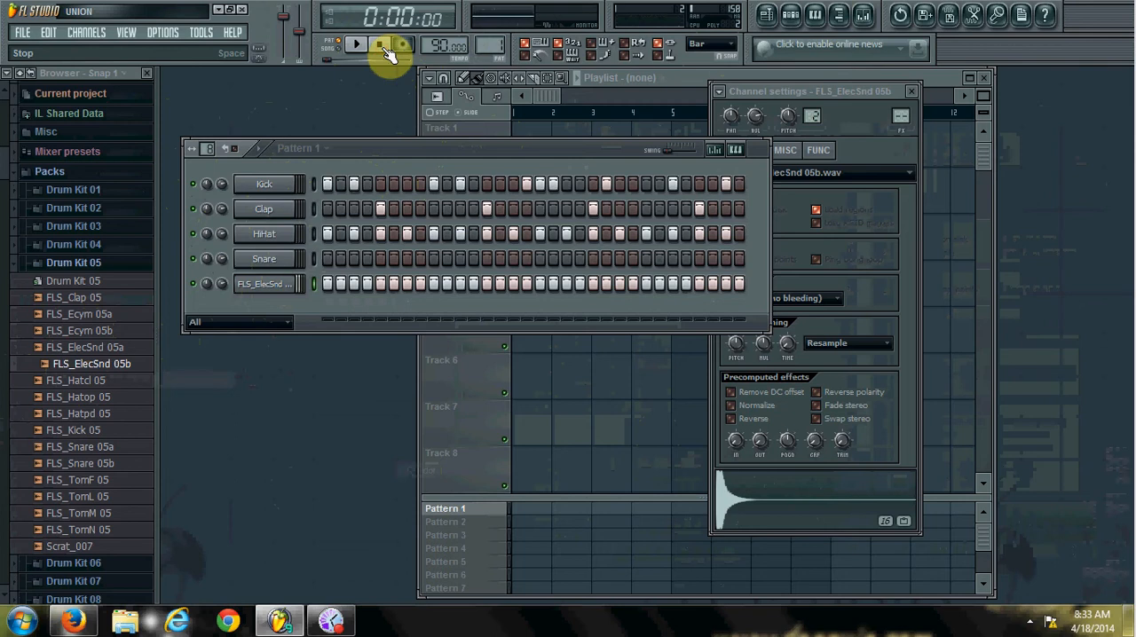
Reverse the FLS_ElecSnd 05b sample and audition the channel.
left_click(902, 256)
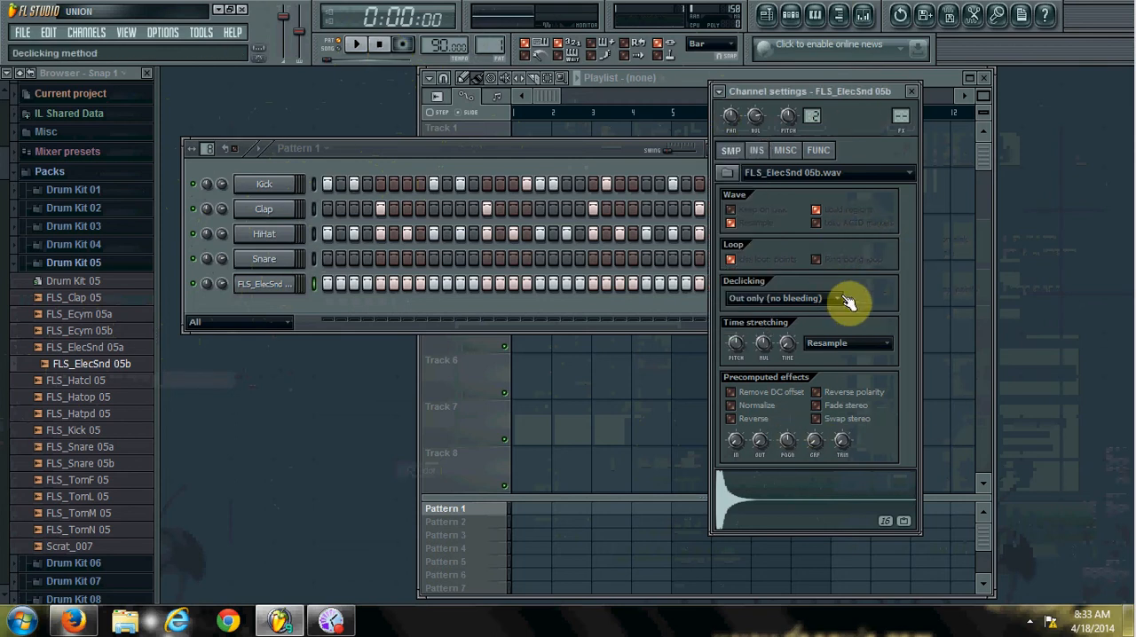
left_click(732, 421)
left_click(275, 284)
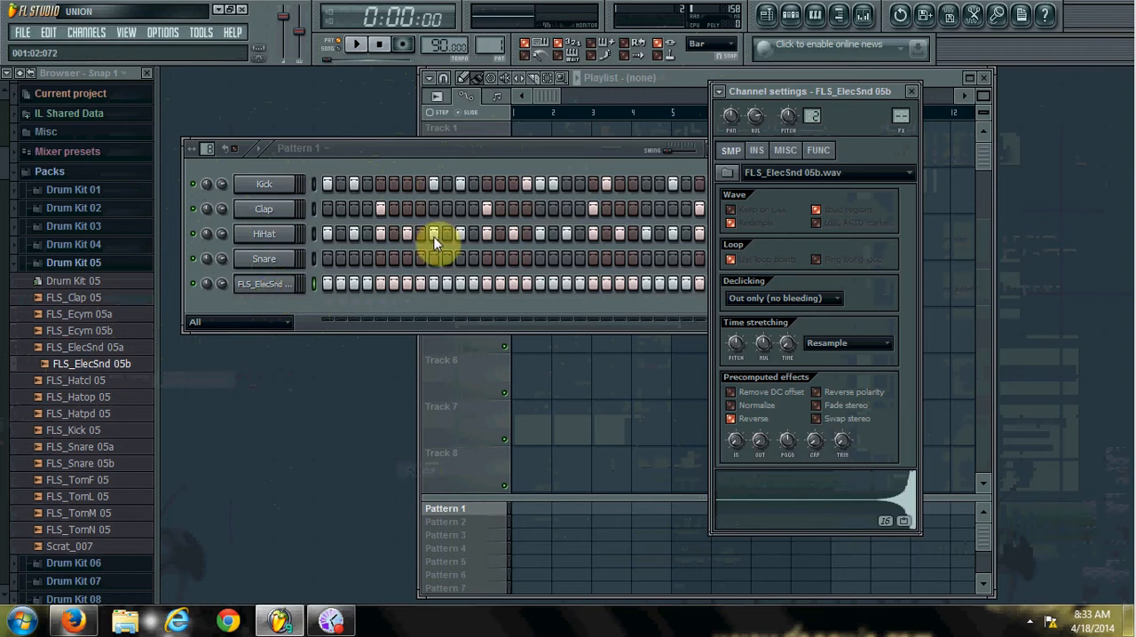
key("z")
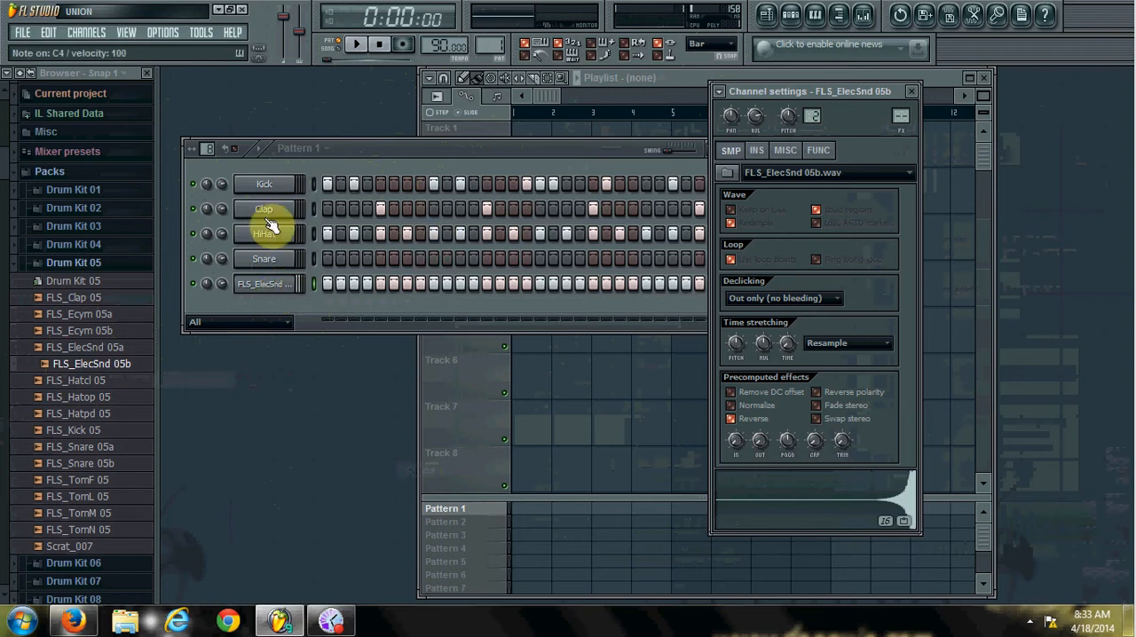
Load the FLS Crash 01a sample from the Drum Kit 01 pack into a new channel.
left_click(147, 265)
left_click(131, 276)
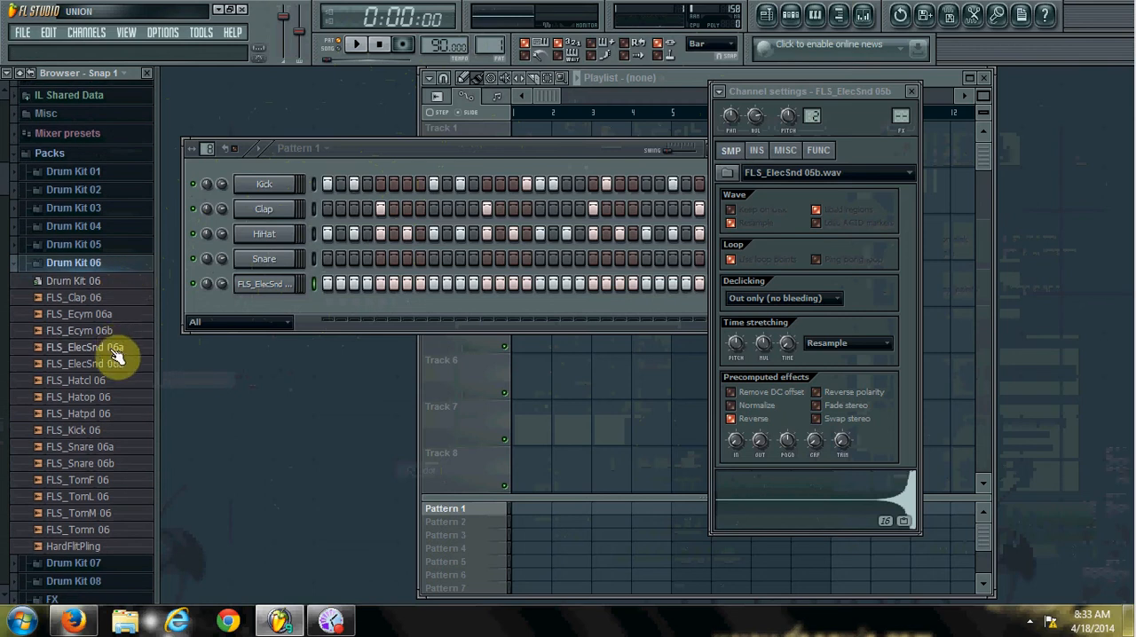
left_click(111, 263)
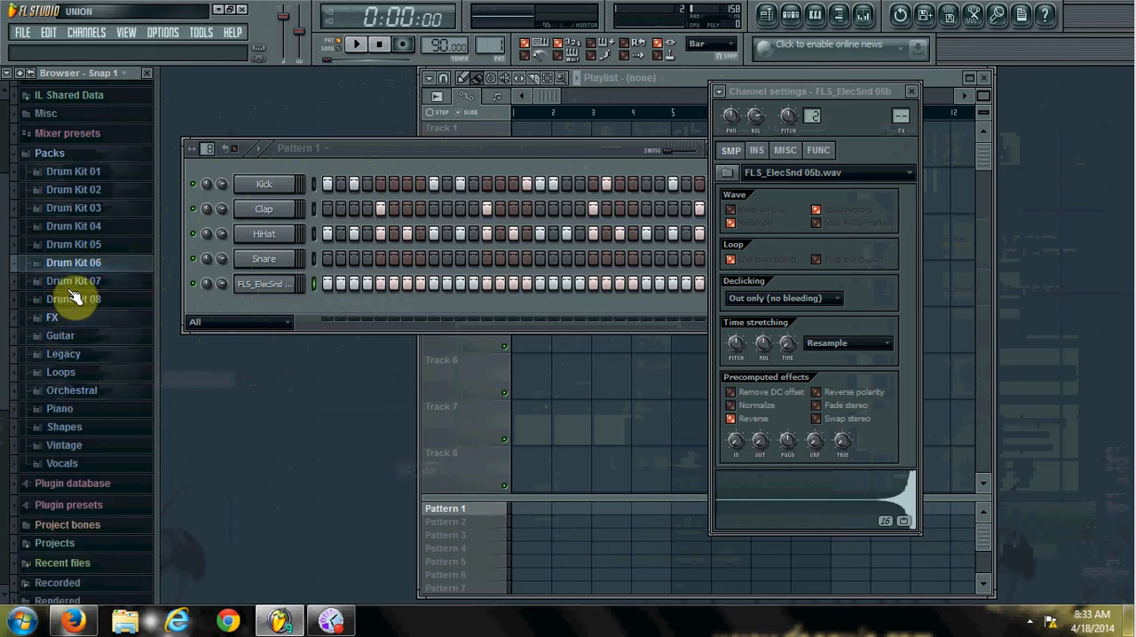
left_click(75, 174)
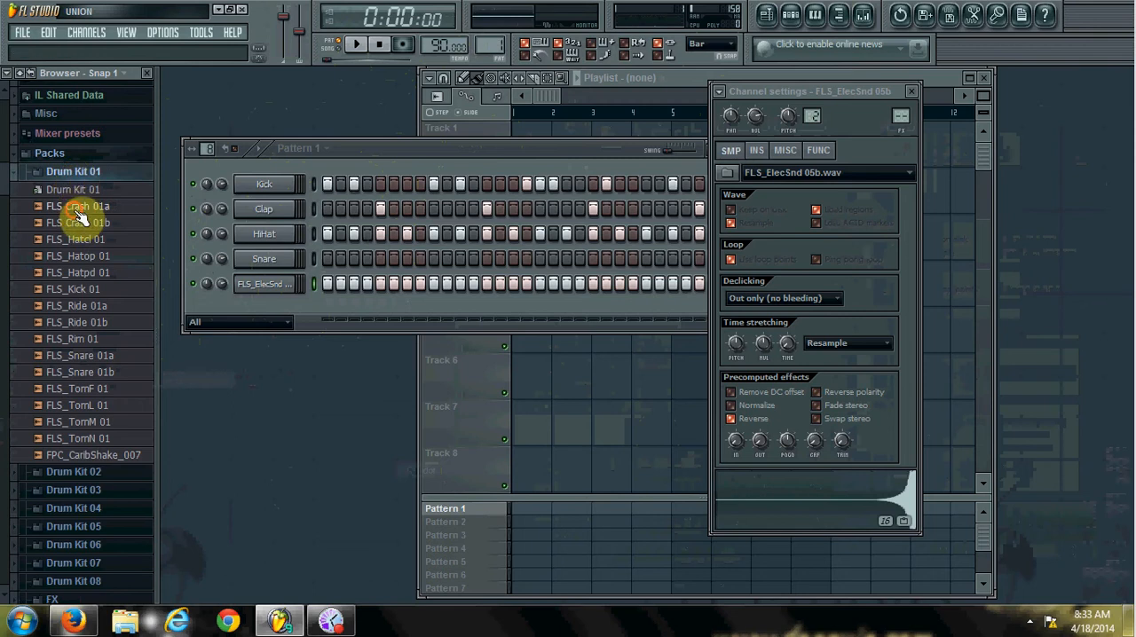
left_click(78, 210)
right_click(88, 201)
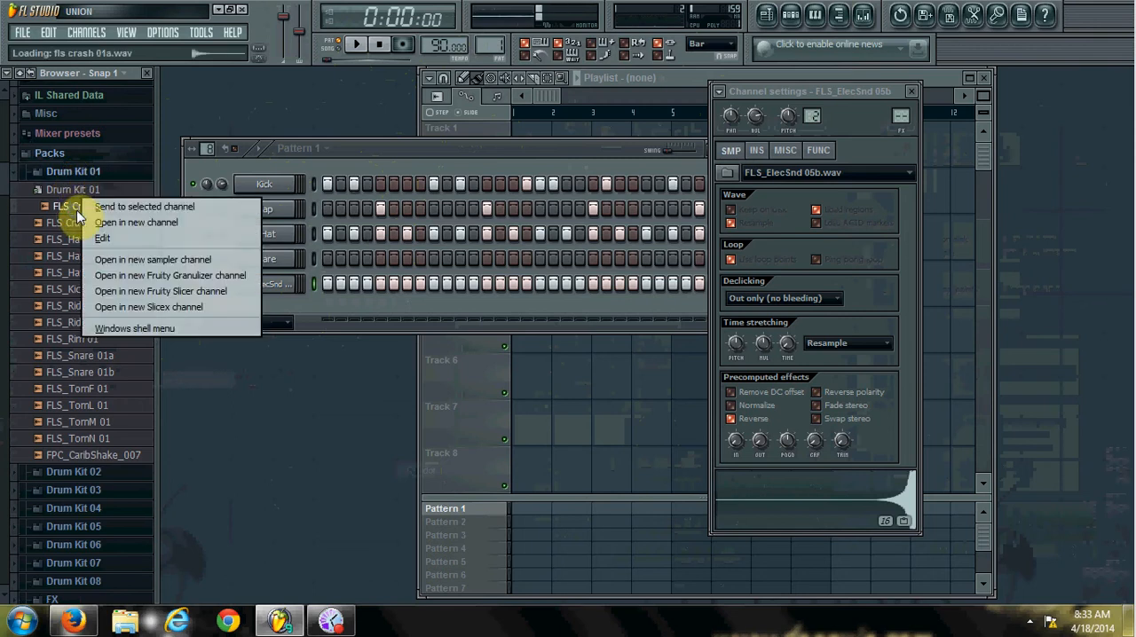
left_click(103, 224)
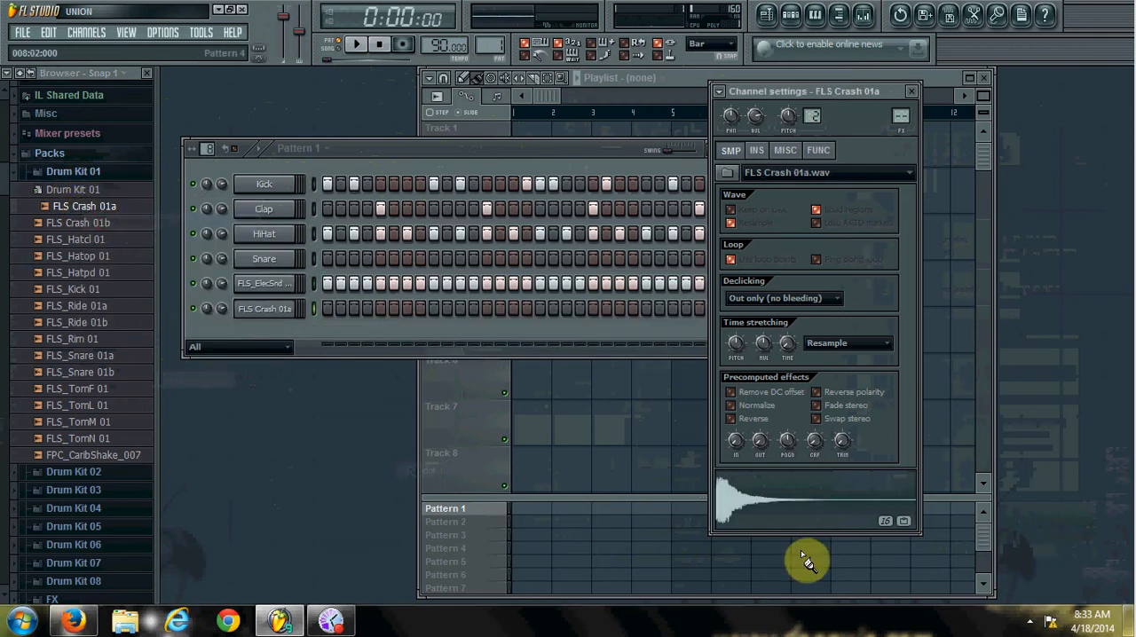
Reverse the FLS Crash 01a sample, auditioning it before and after the change.
key("z")
key("q")
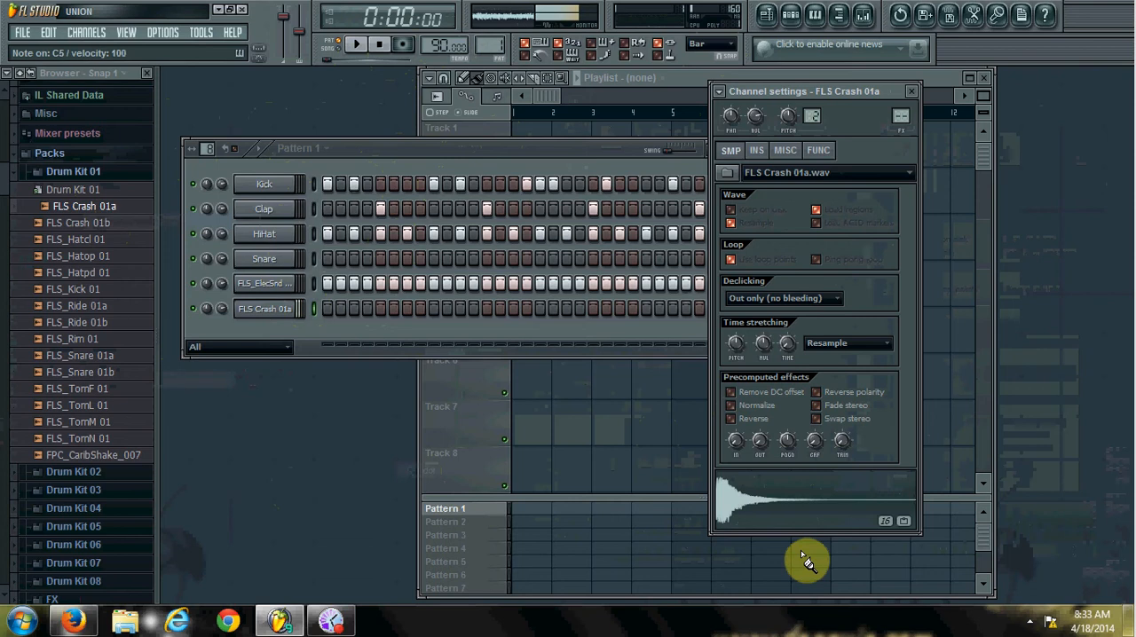
left_click(732, 419)
key("q")
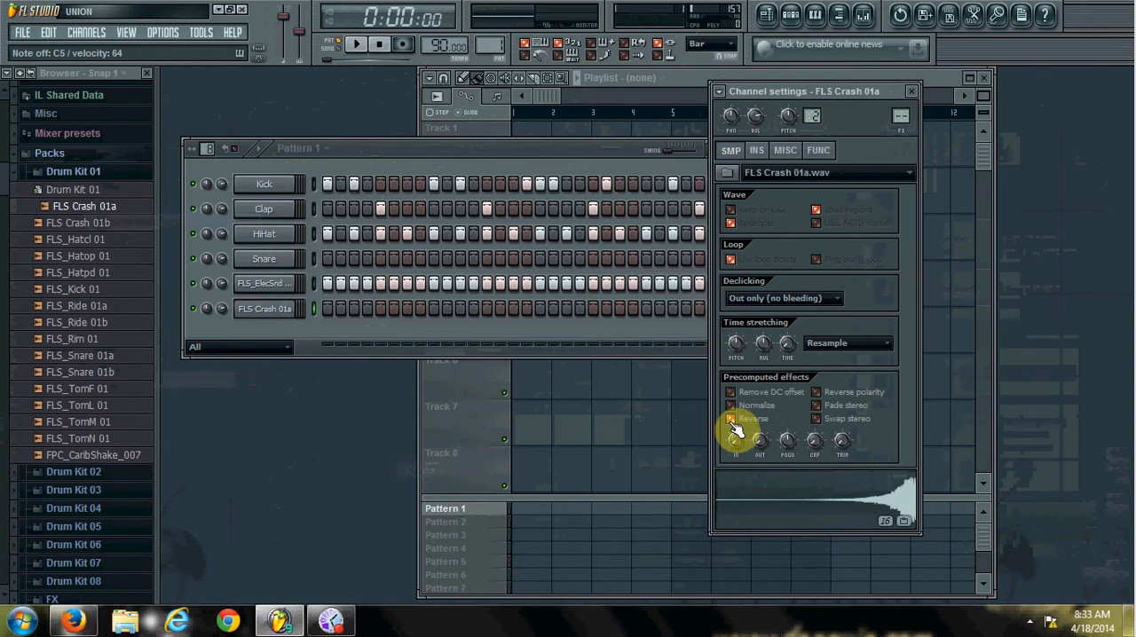
Look through the instrument, miscellaneous and function settings of the FLS Crash 01a channel.
left_click(757, 151)
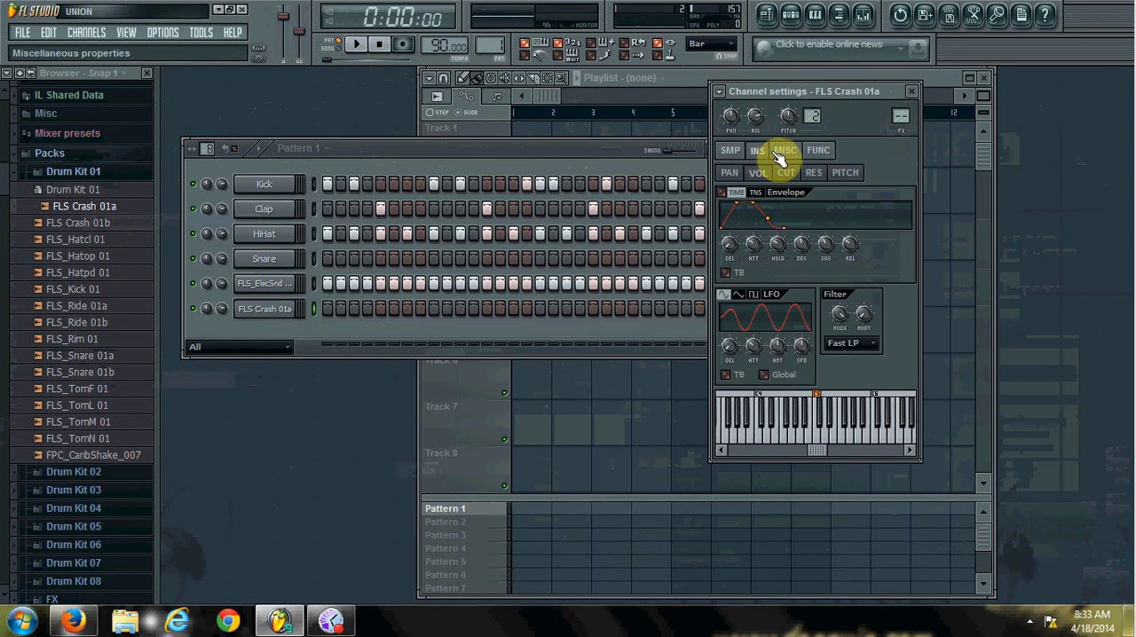
left_click(780, 151)
left_click(817, 151)
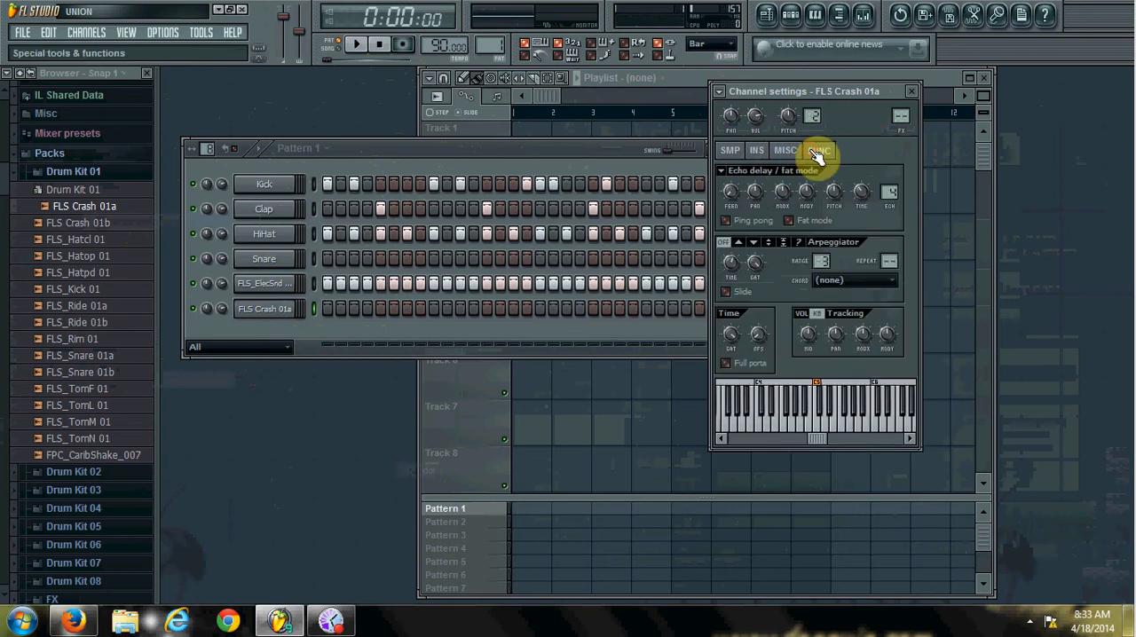
left_click(731, 151)
Enable the volume envelope of the FLS Crash 01a channel and cut its attack time to the minimum.
left_click(757, 151)
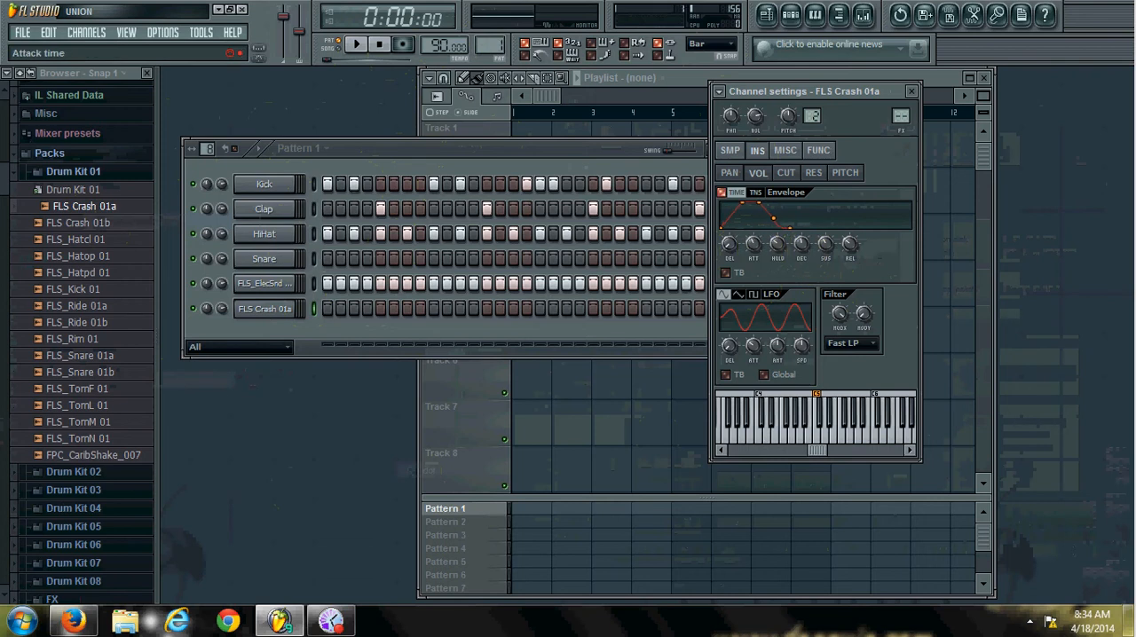
left_click_drag(754, 244, 754, 238)
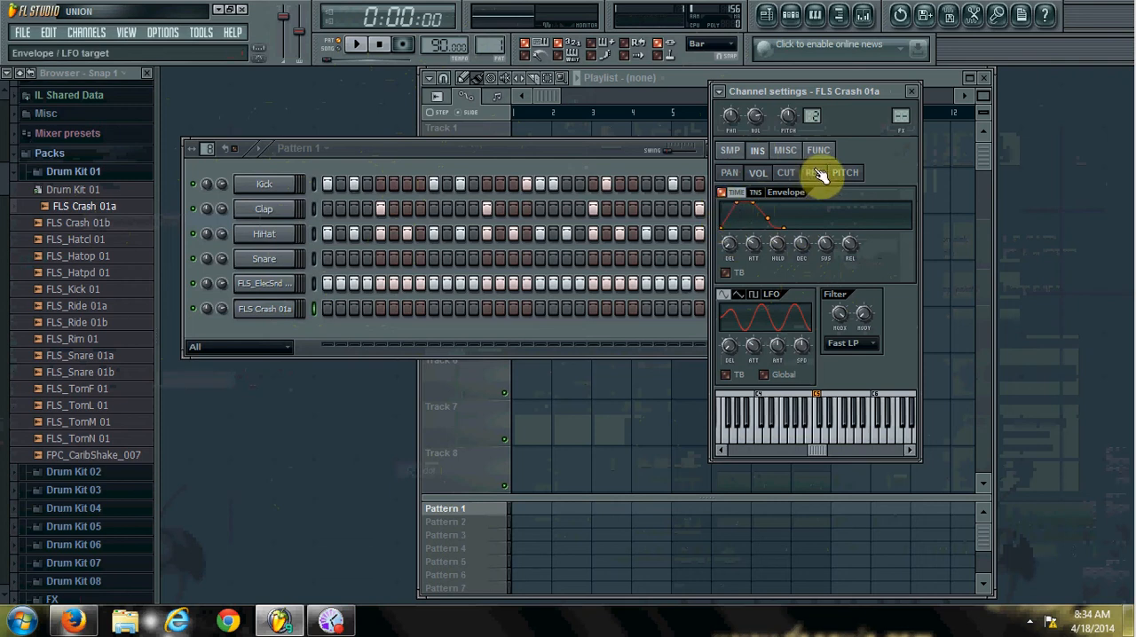
left_click_drag(754, 242, 755, 243)
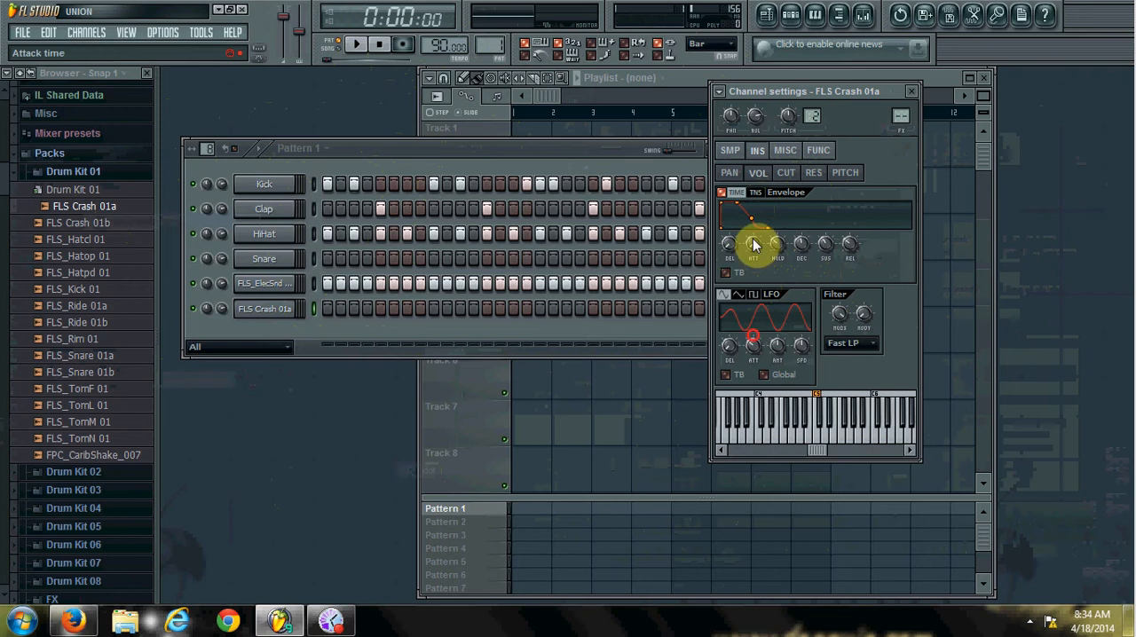
left_click(722, 196)
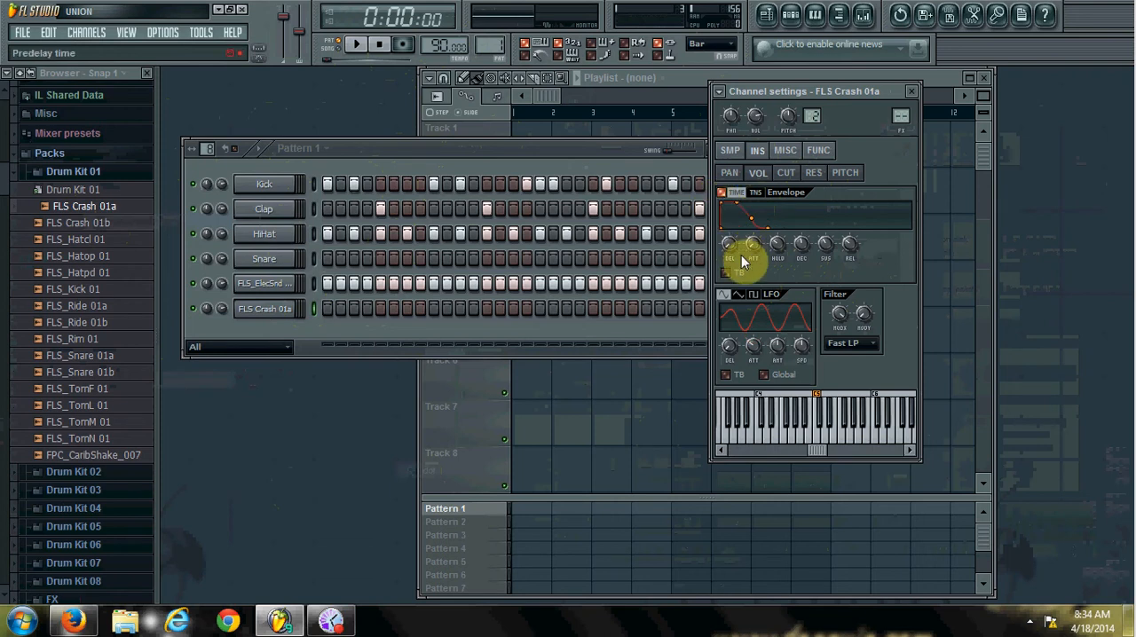
left_click_drag(804, 250, 827, 248)
left_click_drag(827, 249, 826, 255)
left_click(843, 248)
left_click(819, 151)
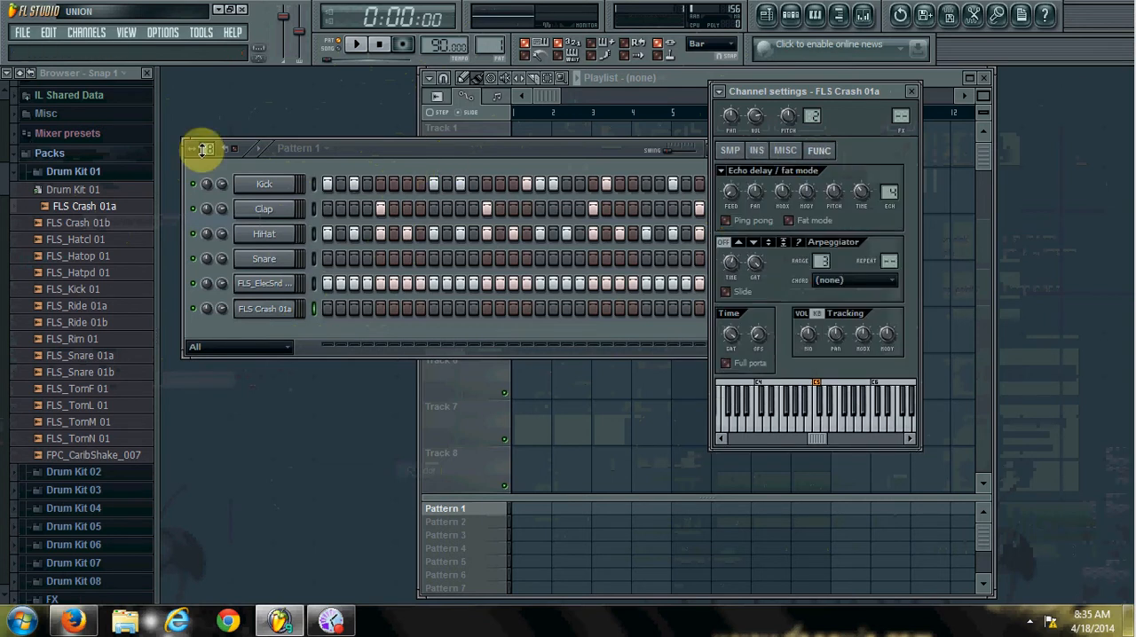
Fill the FLS_ElecSnd 05b channel with a hit on each 4 steps.
right_click(268, 285)
left_click(350, 415)
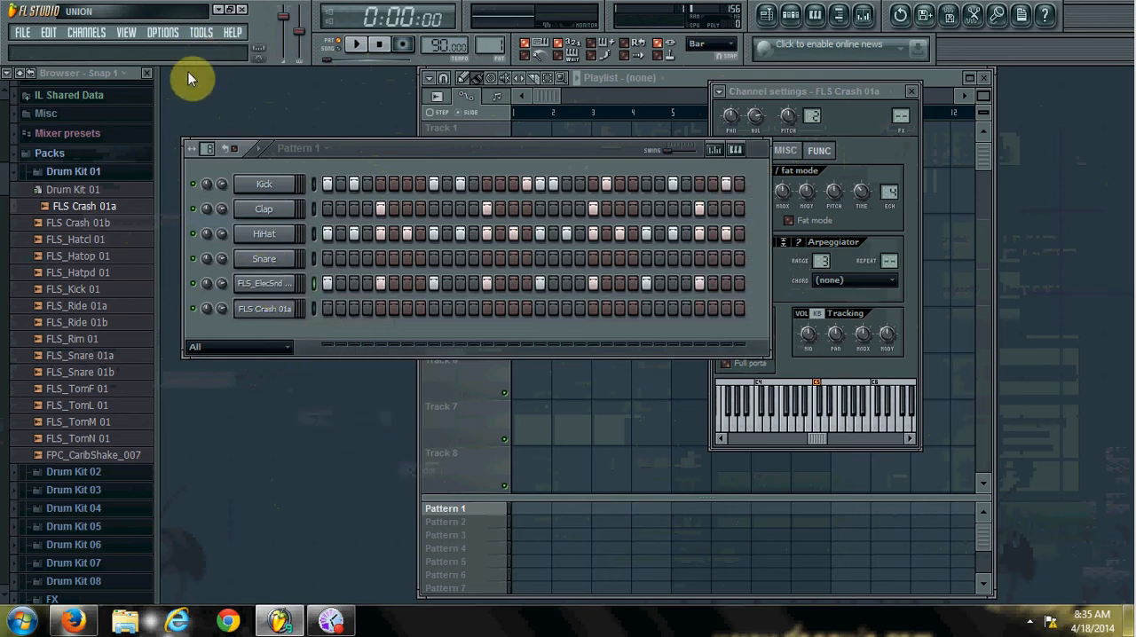
Open the Brass 4 preset from the 3x Osc channel presets in a new channel.
left_click(62, 172)
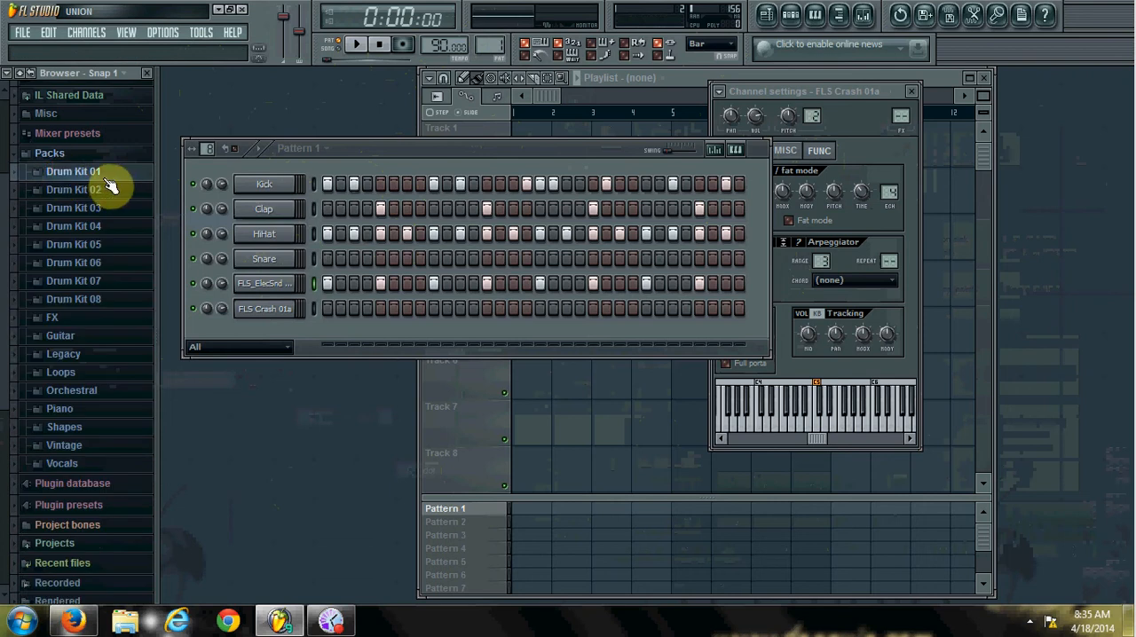
left_click(58, 155)
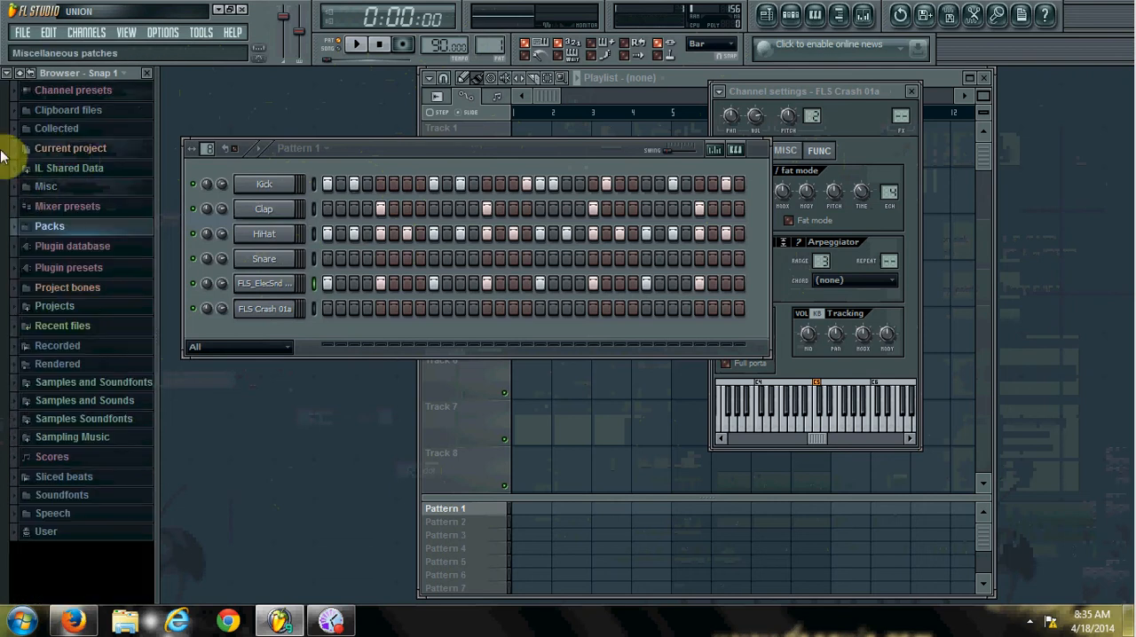
left_click(87, 32)
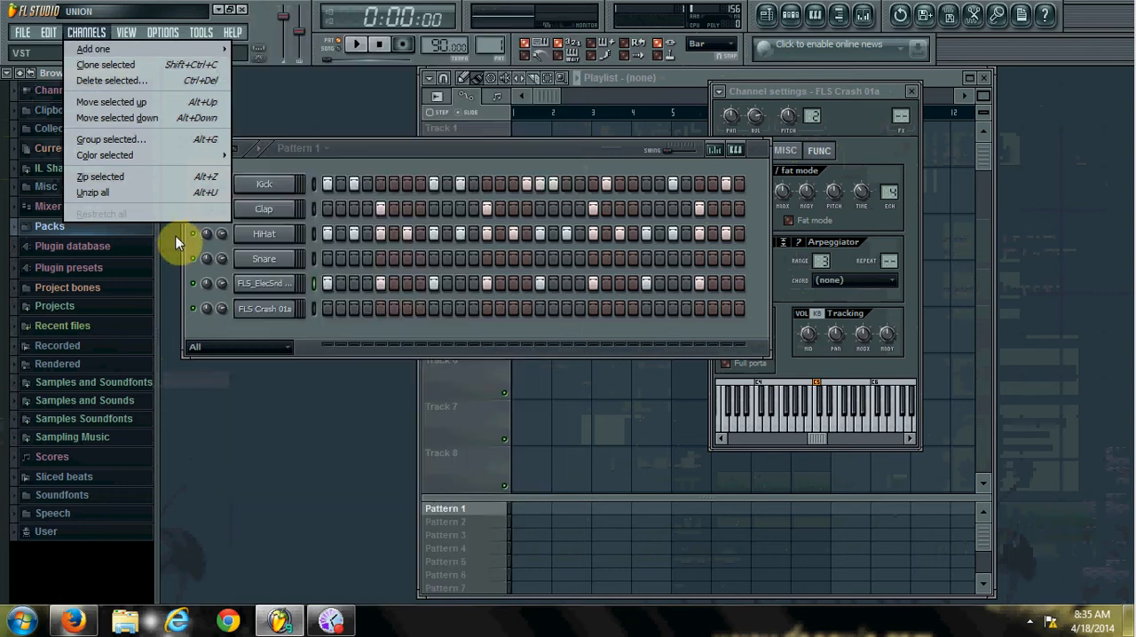
left_click(175, 237)
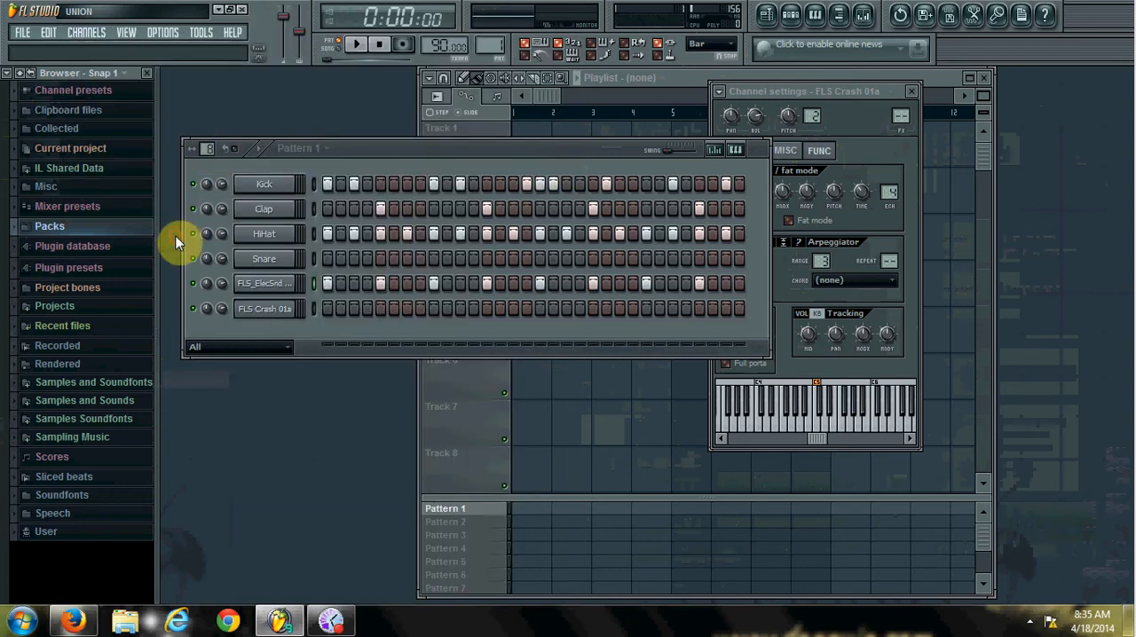
left_click(77, 94)
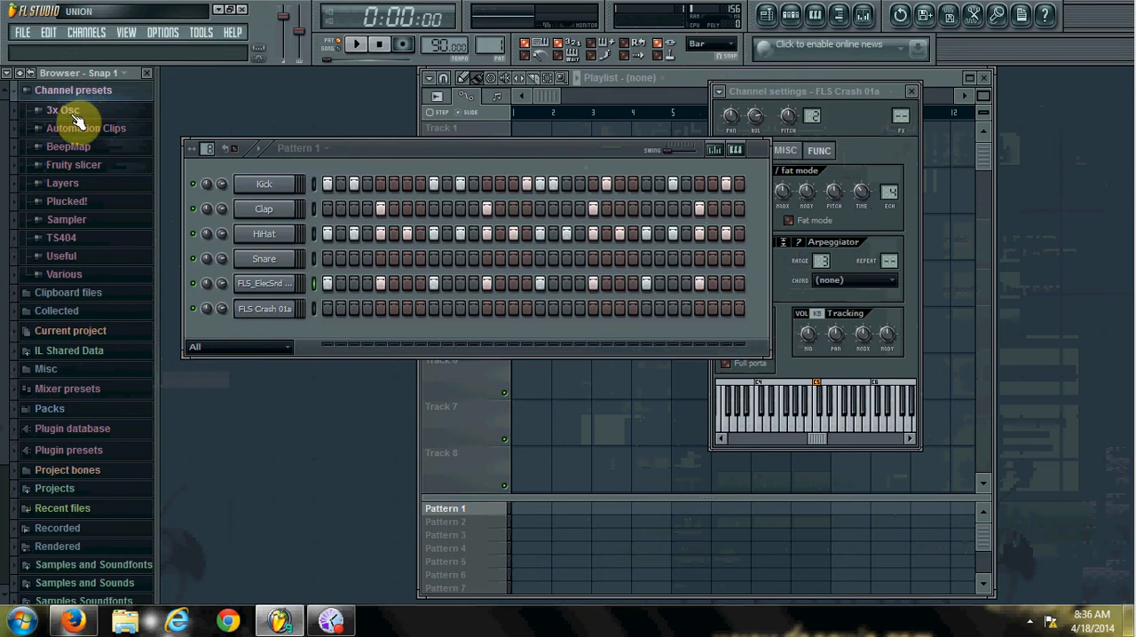
left_click(77, 119)
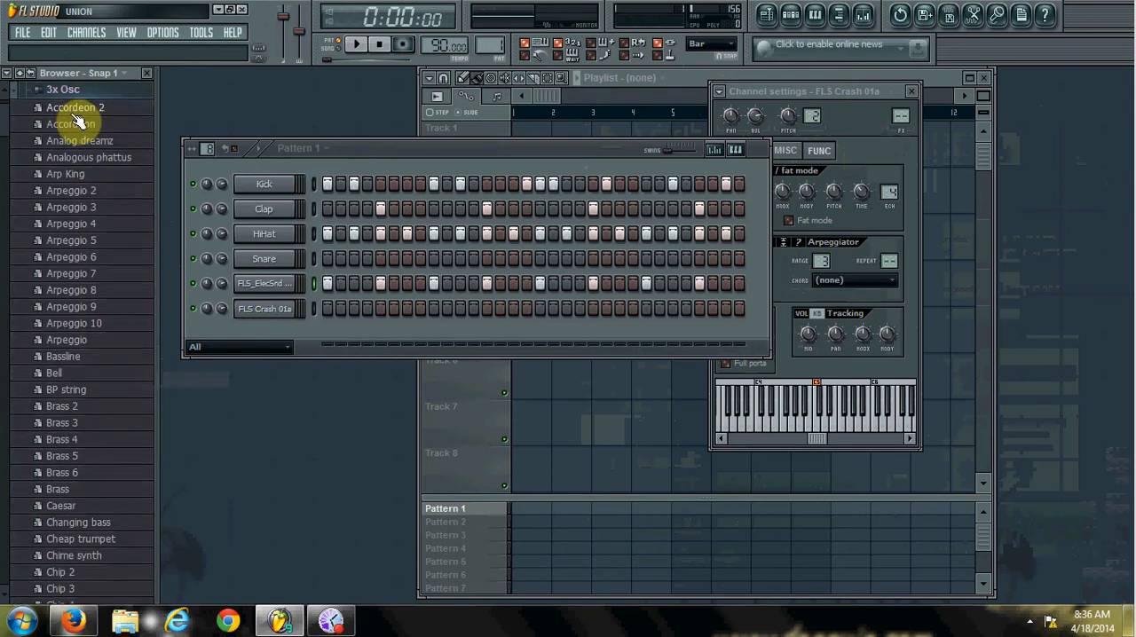
right_click(86, 439)
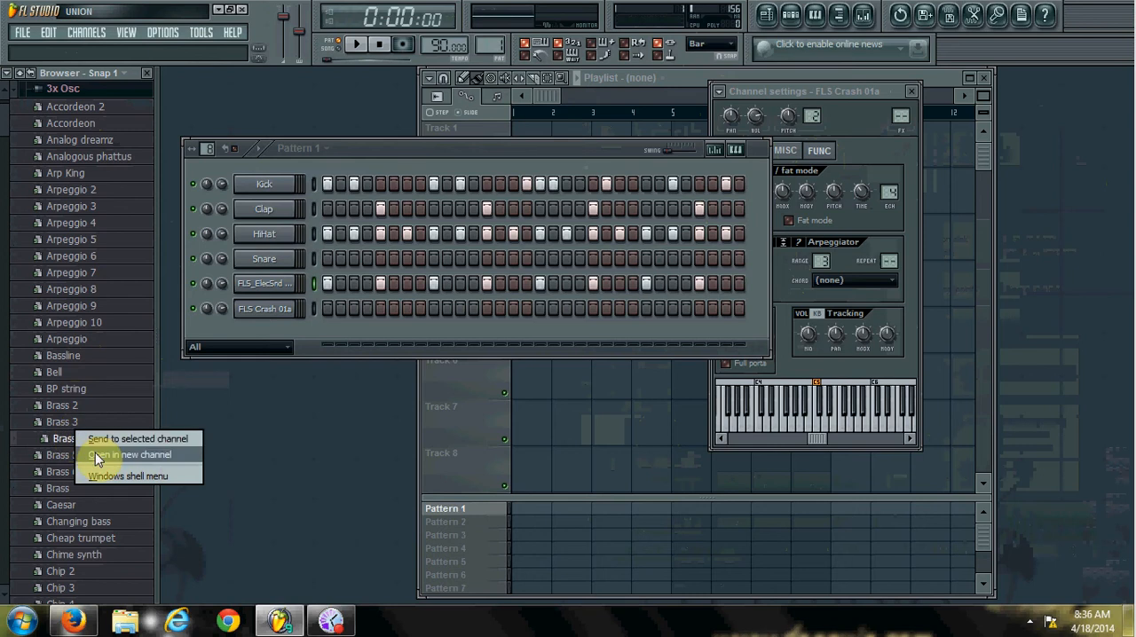
left_click(95, 454)
Look through the sample, instrument, miscellaneous, function and plugin settings of the Brass 4 channel.
left_click(255, 348)
left_click(257, 346)
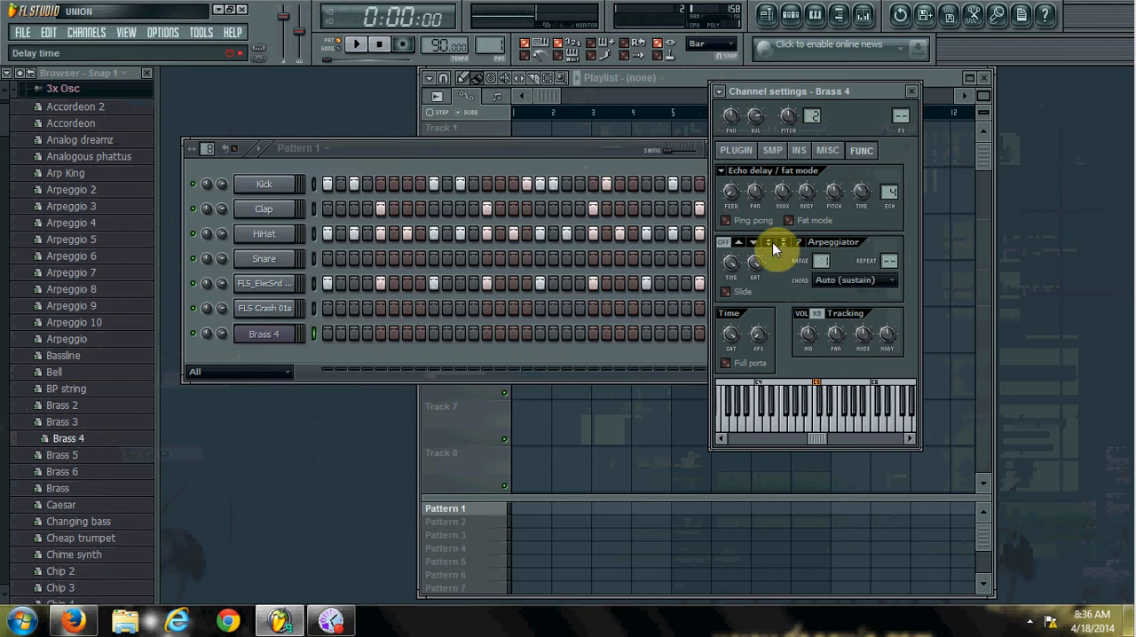
left_click(748, 149)
left_click(769, 150)
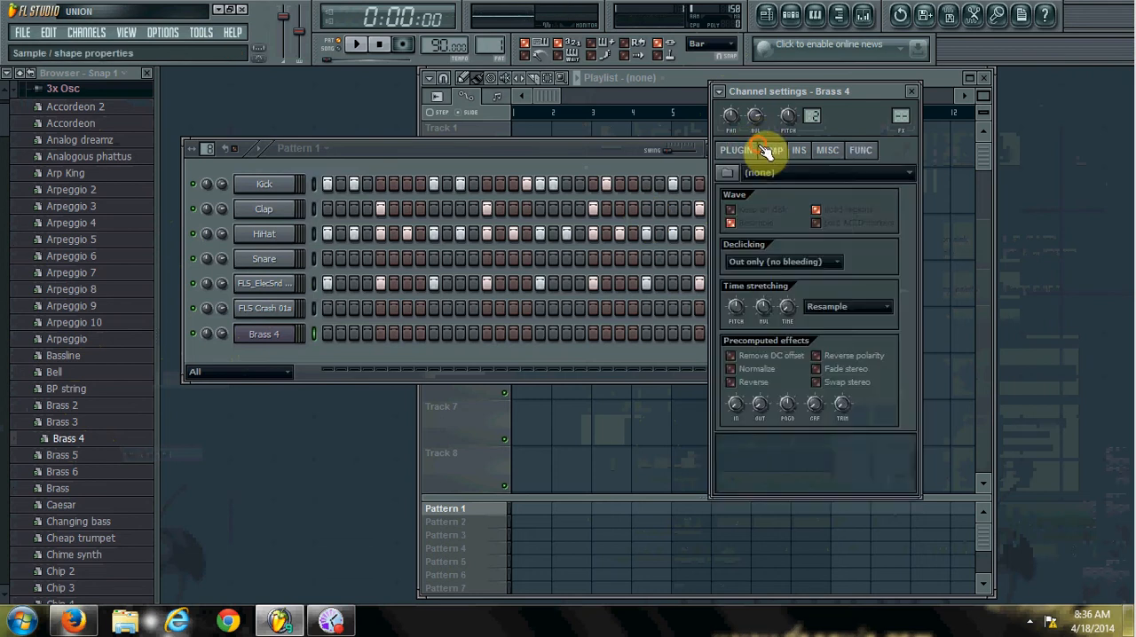
left_click(799, 150)
left_click(828, 152)
left_click(859, 152)
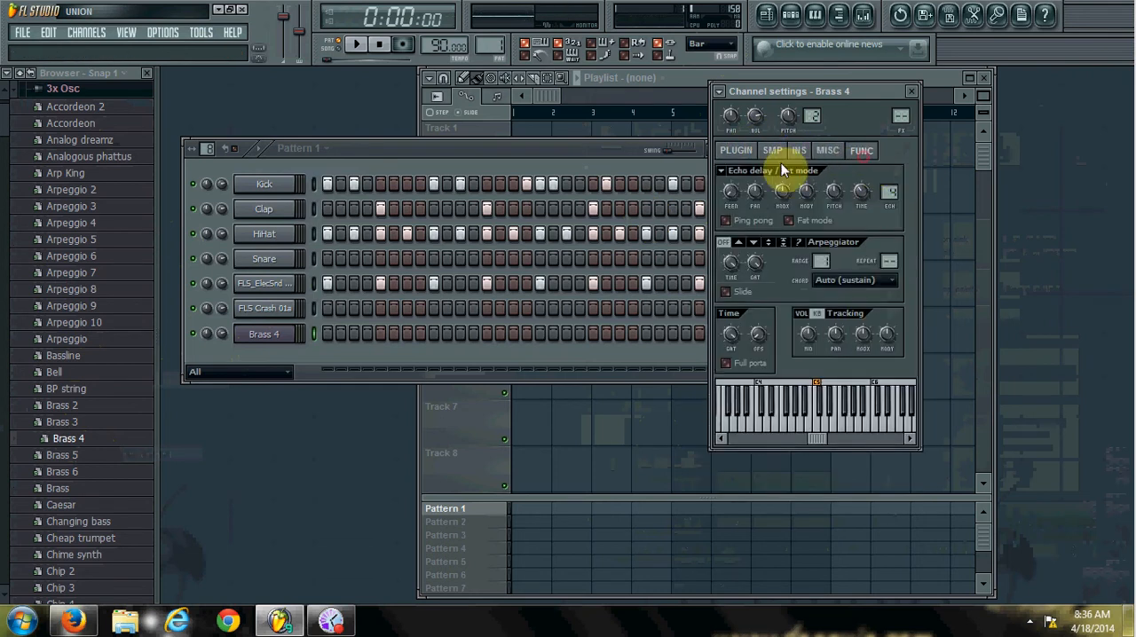
left_click(736, 151)
Audition the Brass 4 channel by playing a few notes from C5 upwards.
left_click(293, 339)
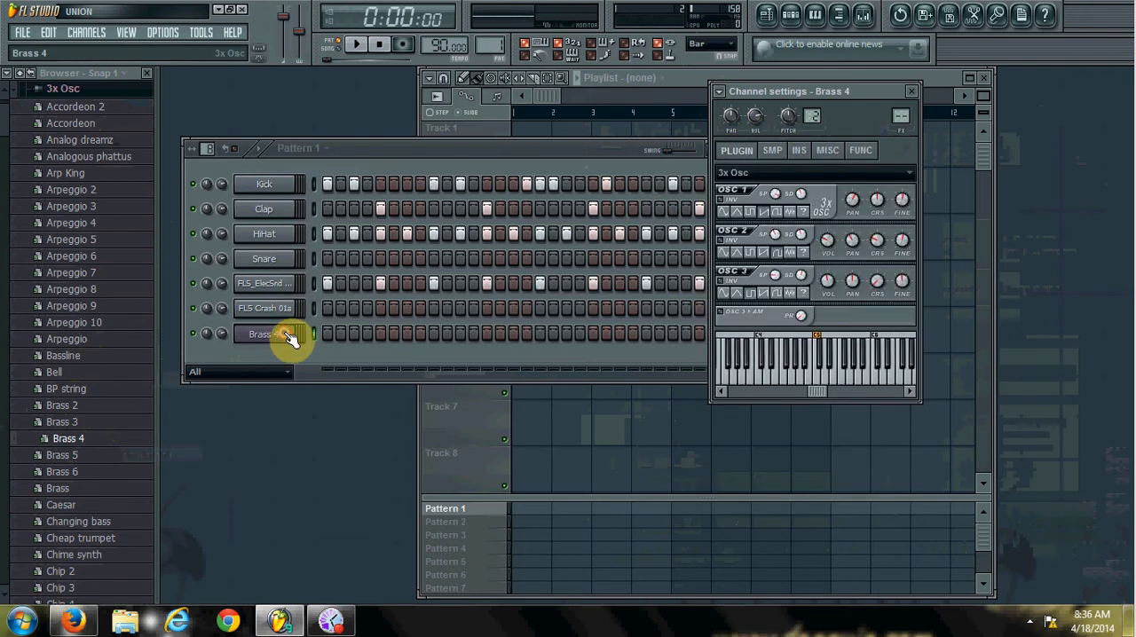
key("z")
key("x")
key("c")
key("z")
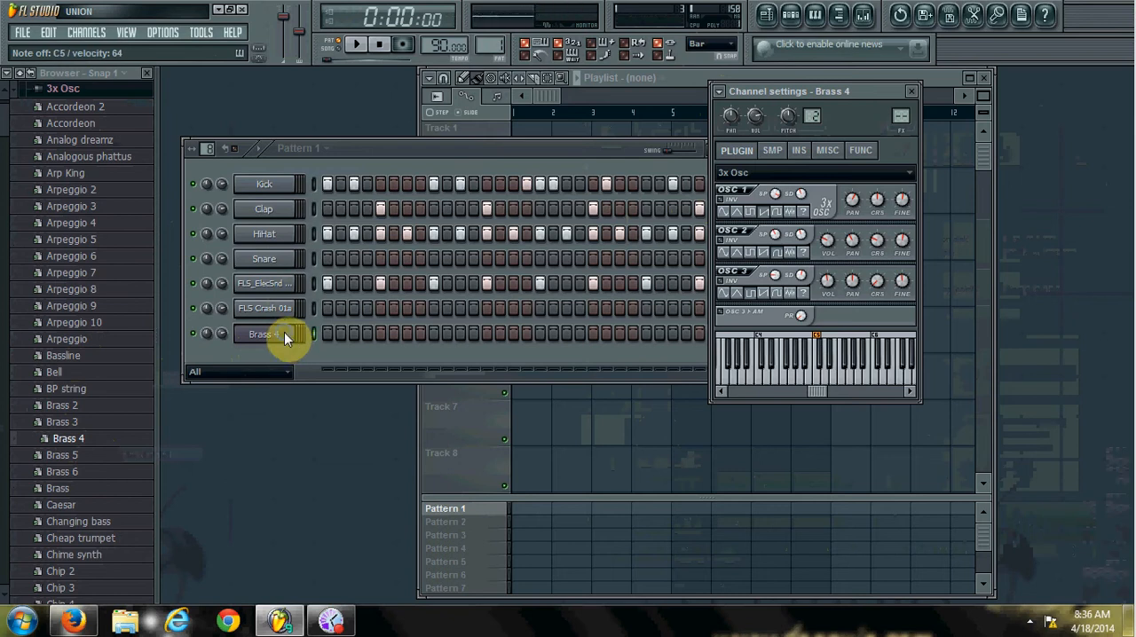
Place Brass 4 hits on steps 6, 10, 14 and 19 of Pattern 1.
right_click(284, 332)
left_click(278, 346)
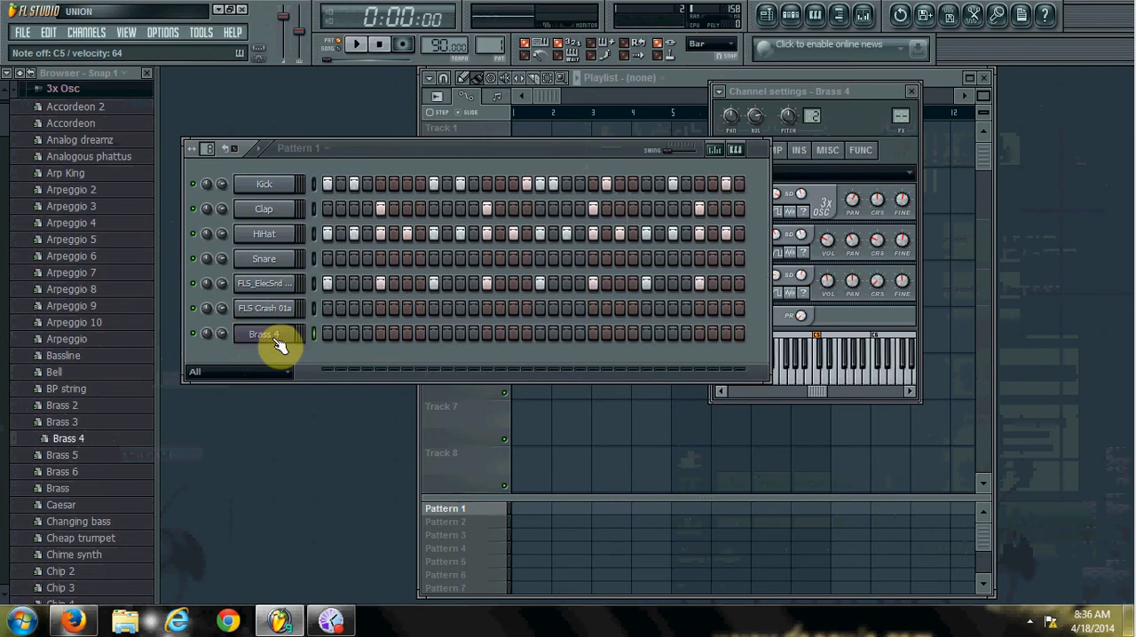
right_click(274, 341)
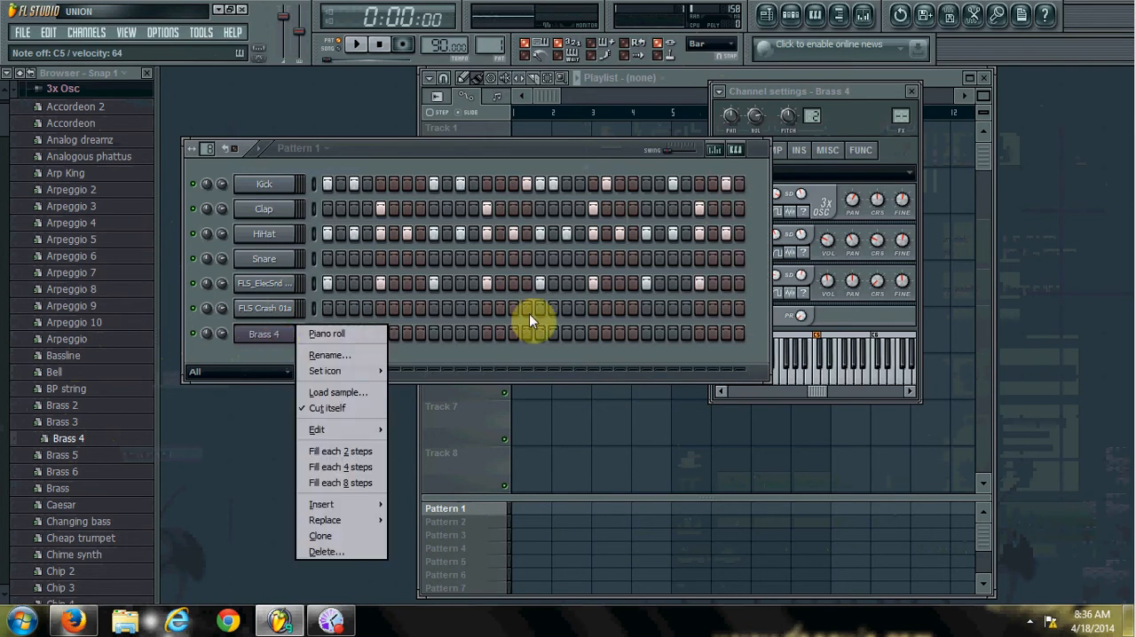
left_click(515, 341)
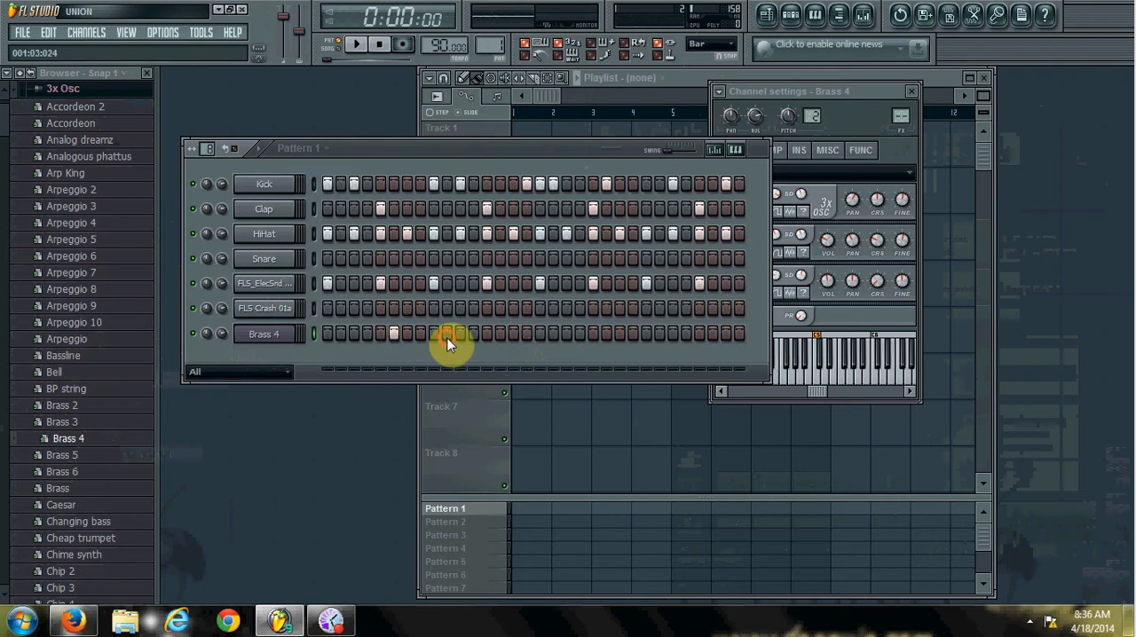
left_click(498, 337)
left_click(561, 338)
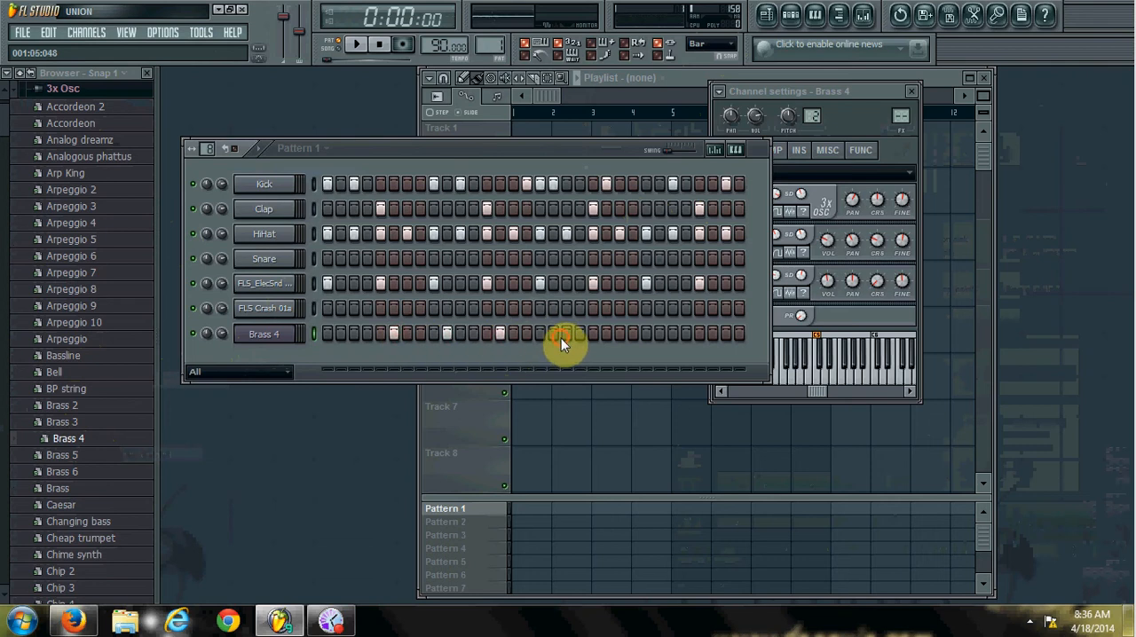
Look at the velocity and pan graphs and the keyboard editor for the Brass 4 steps.
left_click(734, 152)
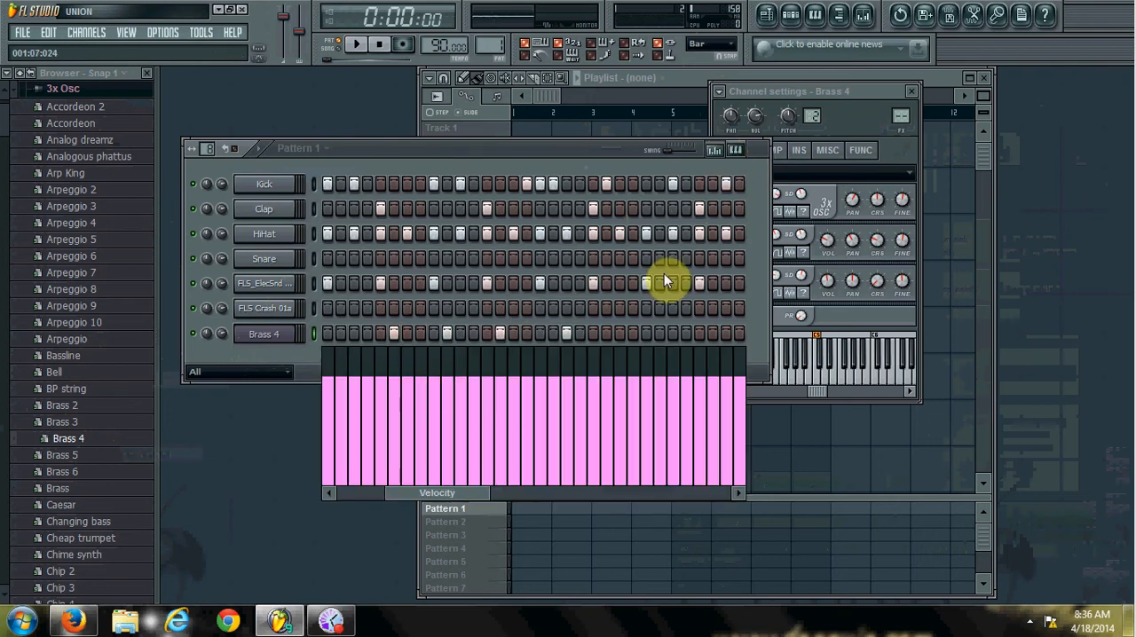
left_click(732, 151)
left_click(728, 151)
left_click_drag(437, 502, 399, 494)
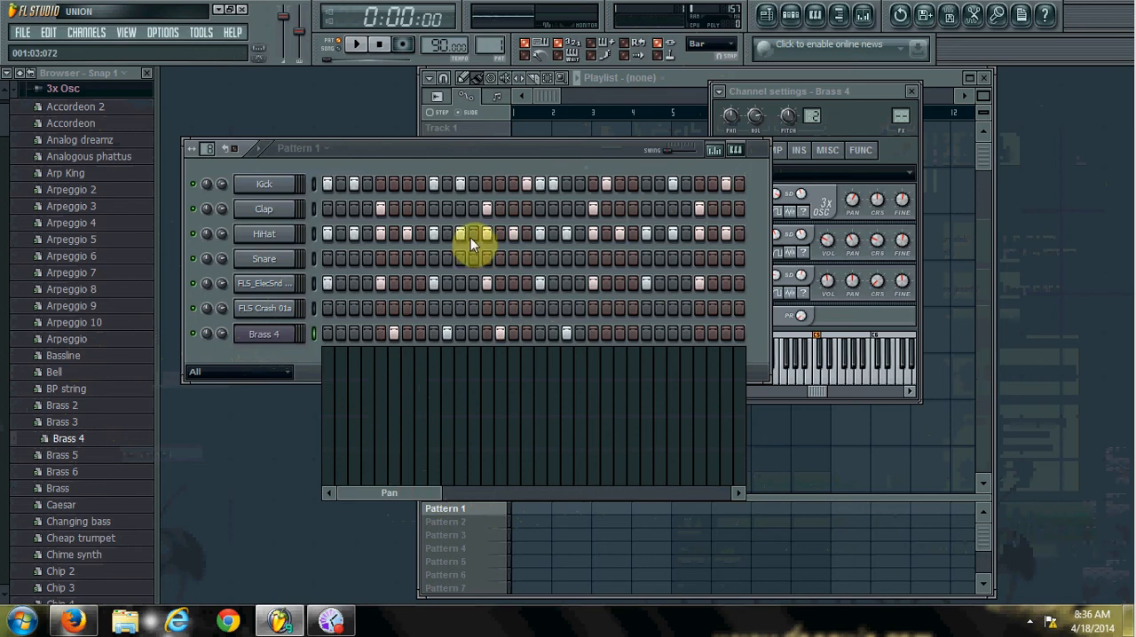
left_click(726, 149)
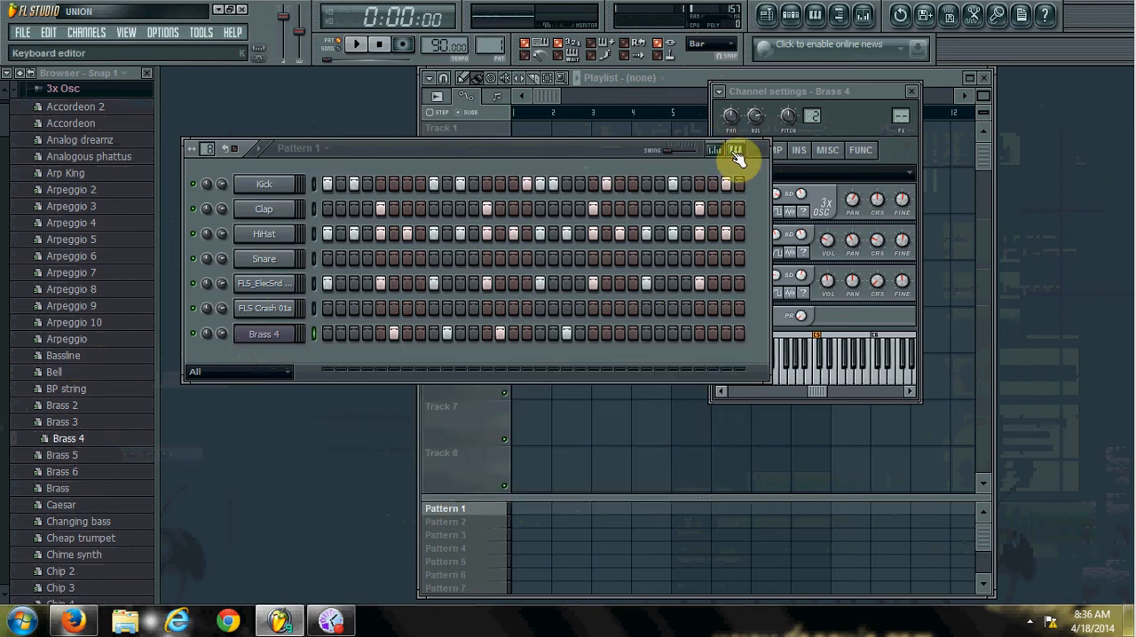
left_click(736, 152)
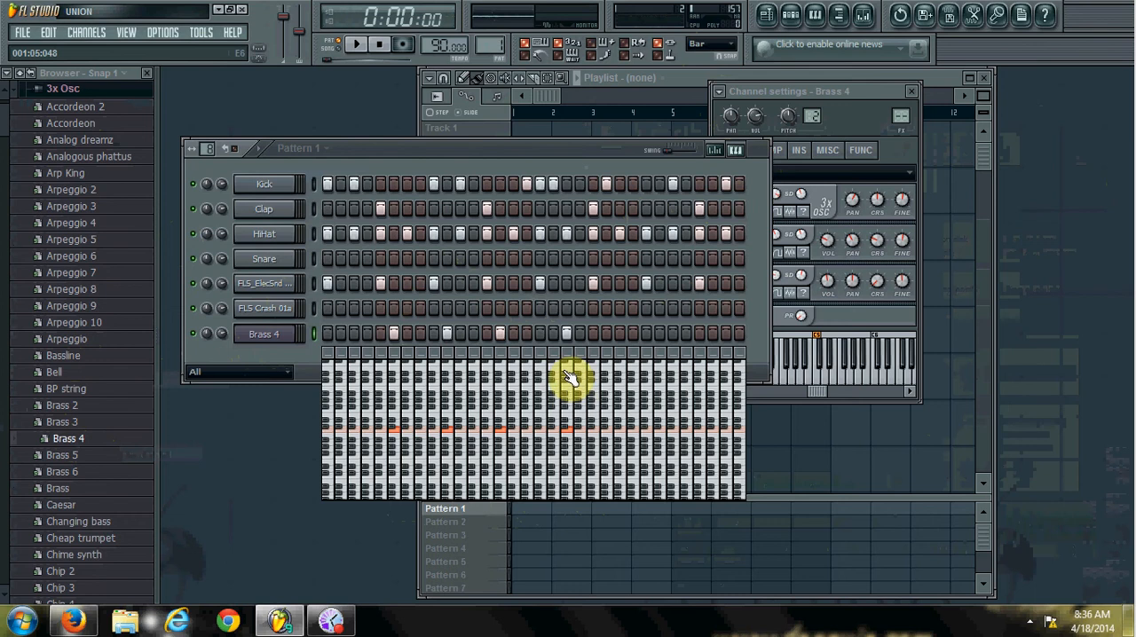
Send the Brass 4 steps to the piano roll and delete all the notes there.
left_click(279, 334)
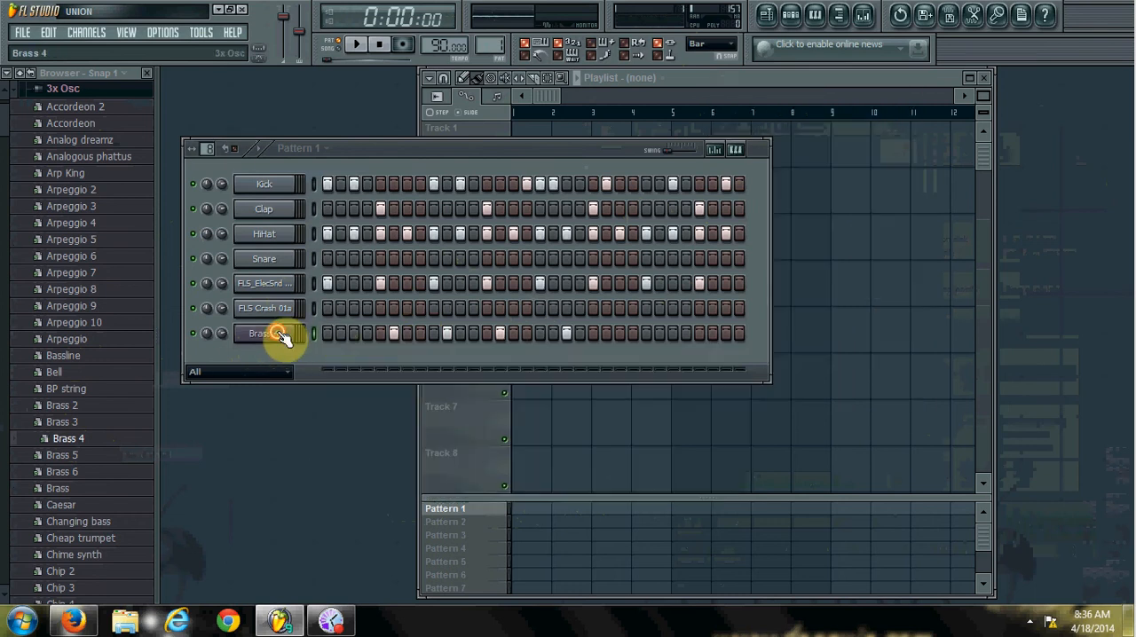
right_click(280, 334)
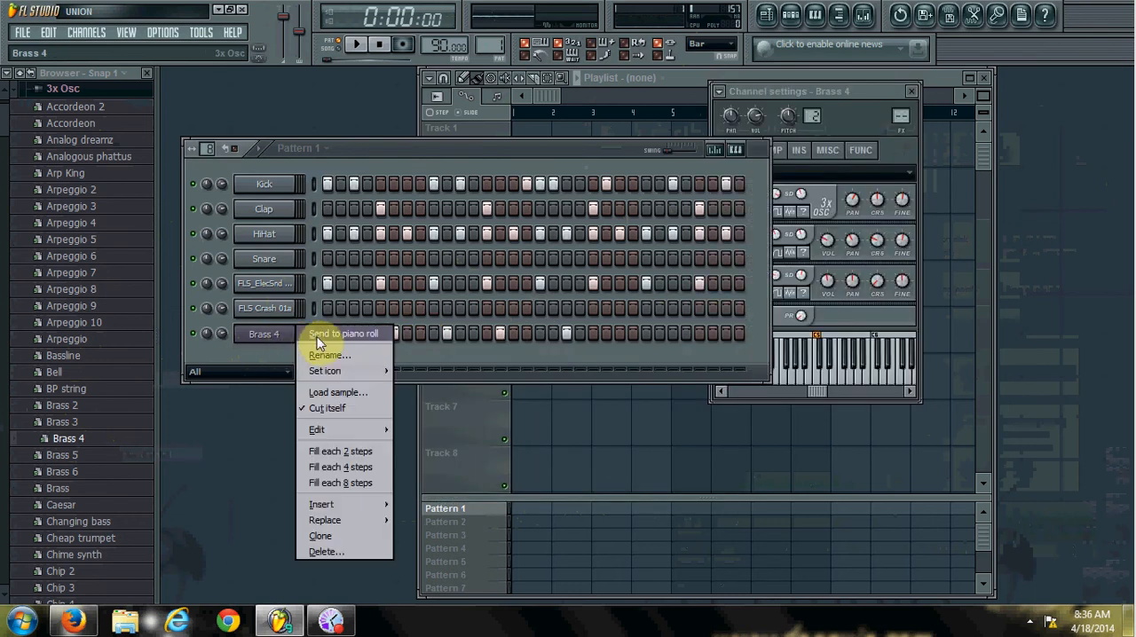
left_click(320, 343)
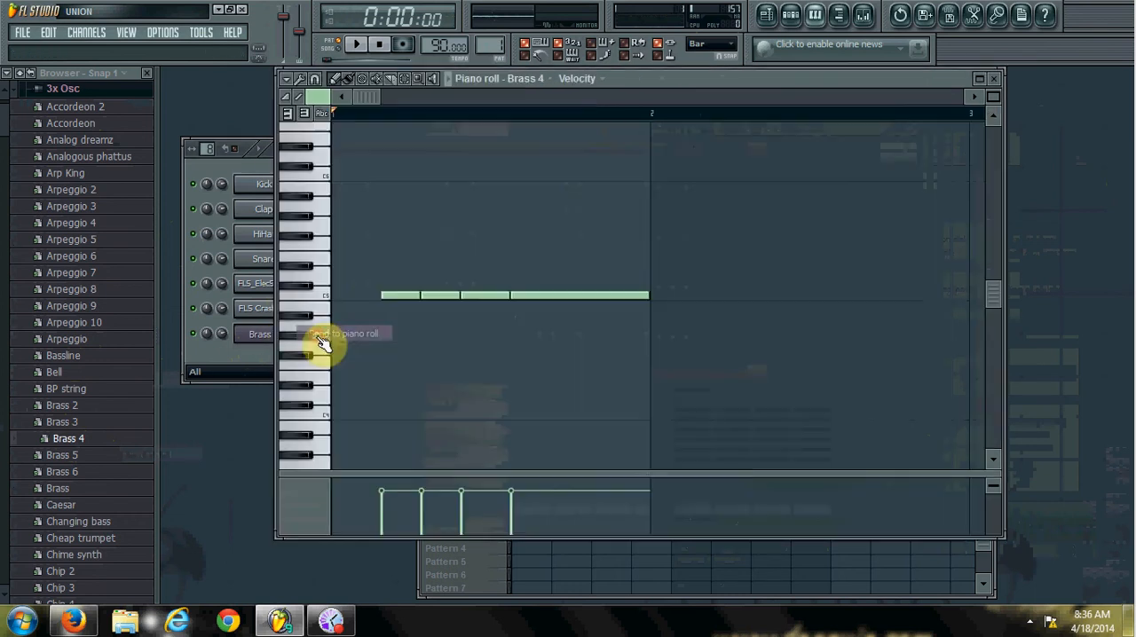
right_click(571, 297)
right_click(423, 297)
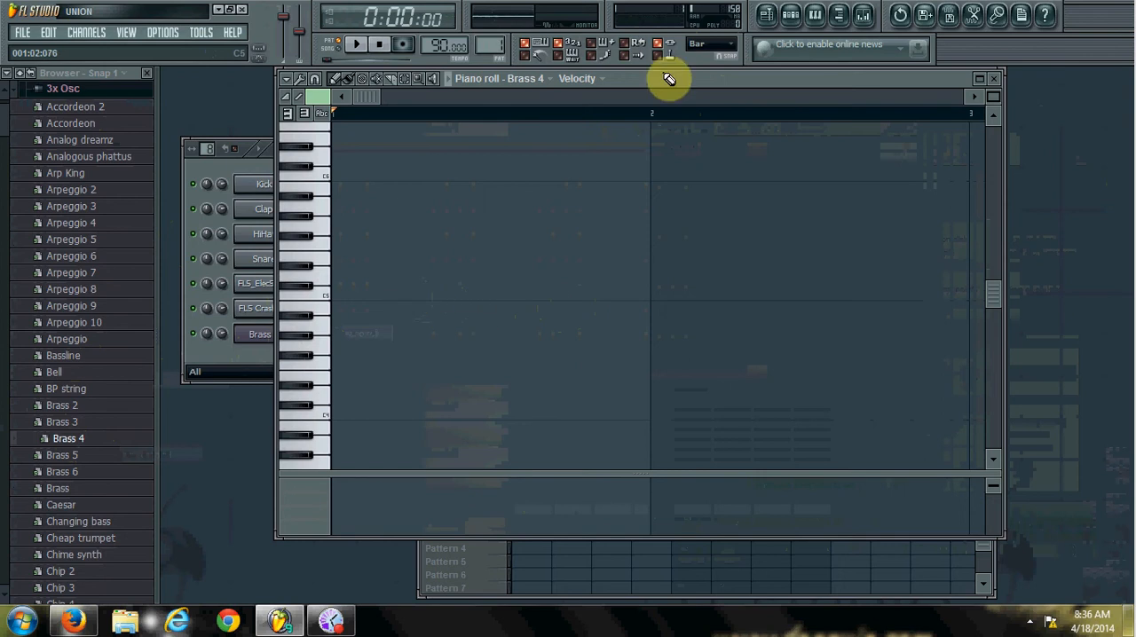
Set the snap to Step and place four half-beat C4 notes on the offbeats of beats 1 to 4 in bar 1.
left_click(726, 44)
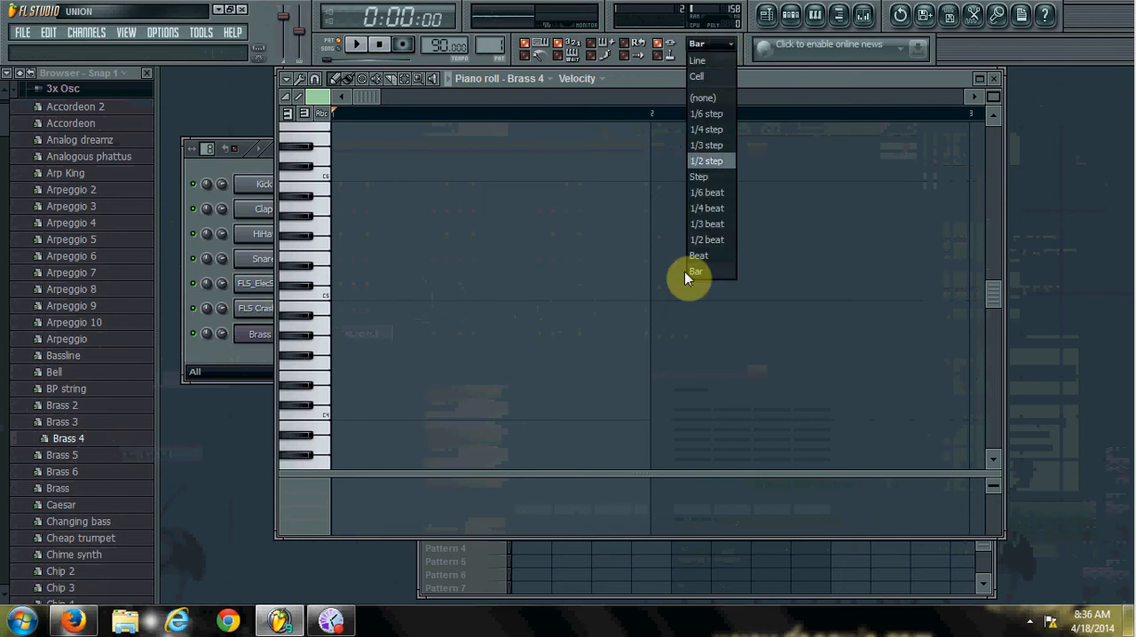
left_click(709, 178)
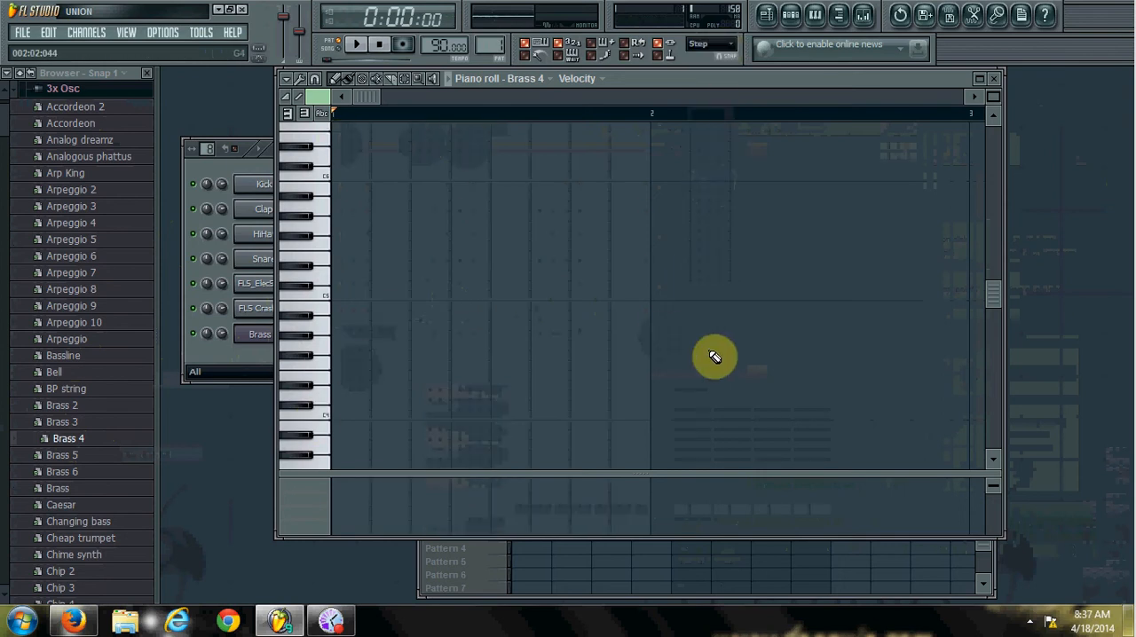
left_click(333, 414)
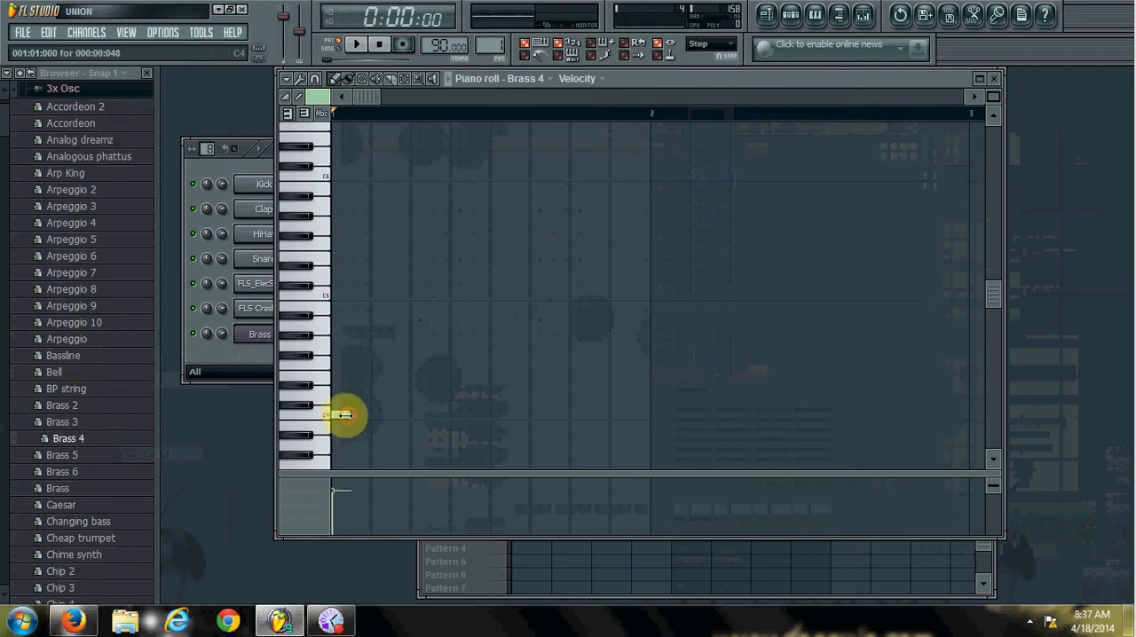
left_click_drag(341, 416, 351, 414)
double_click(354, 414)
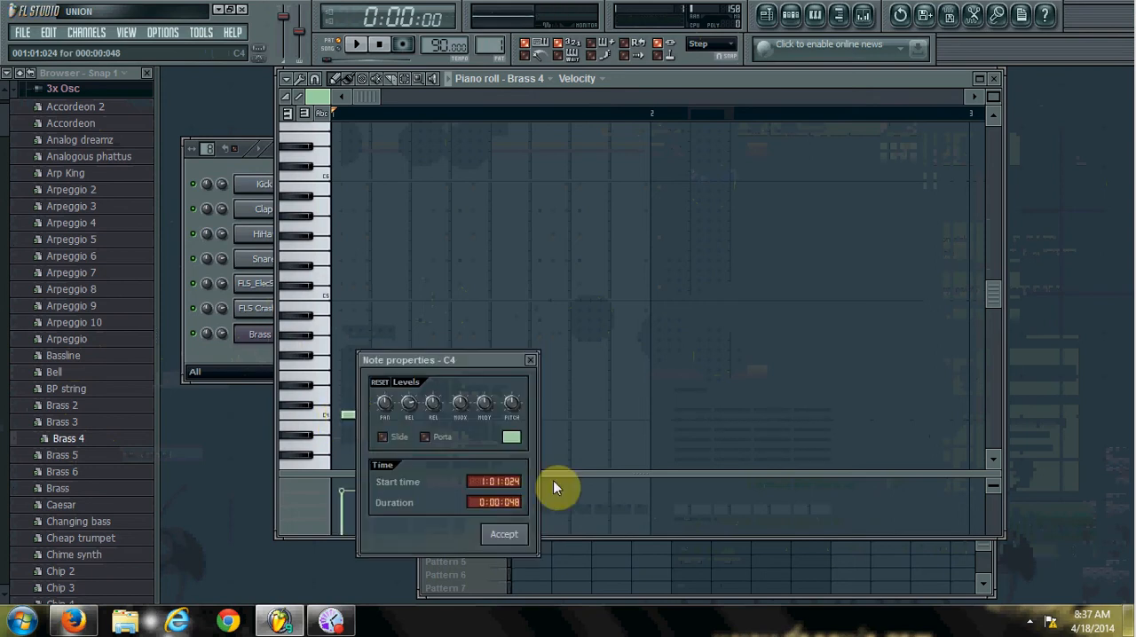
left_click(531, 361)
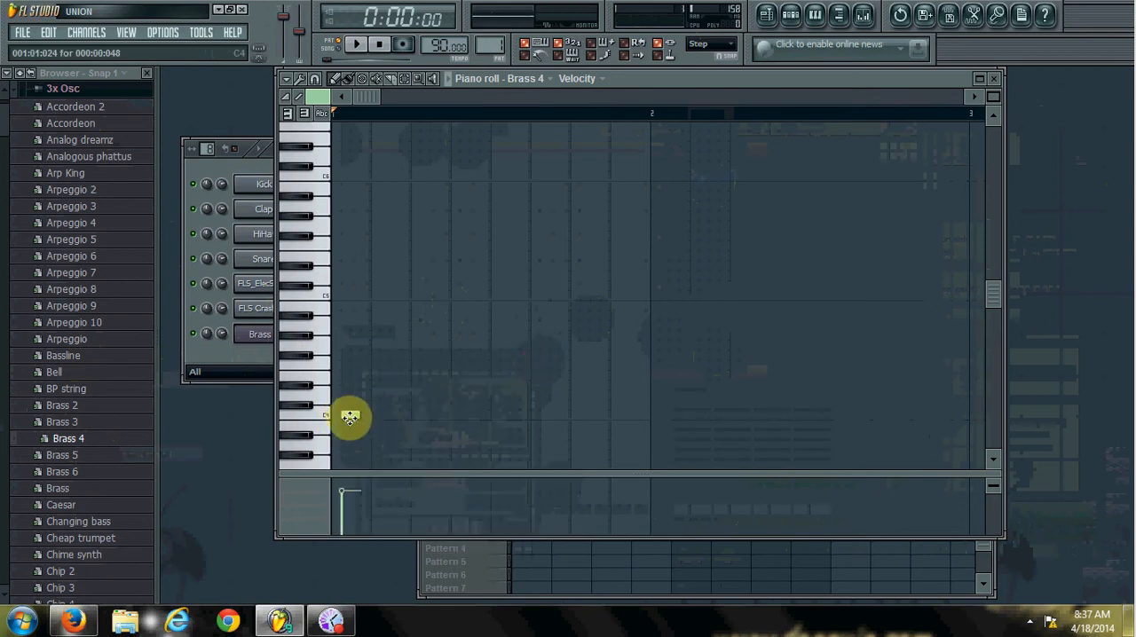
left_click_drag(349, 417, 360, 415)
left_click(400, 414)
left_click(438, 416)
left_click(477, 415)
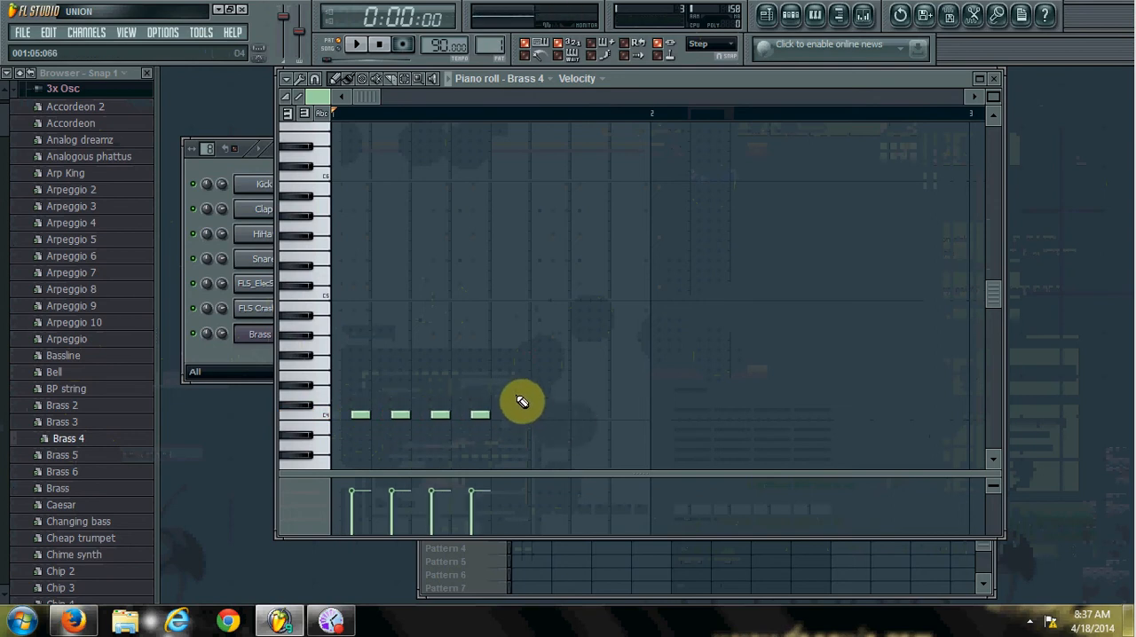
Add four half-beat D4 notes on the offbeats of beats 5 to 8 in bar 1.
left_click(521, 395)
left_click(559, 396)
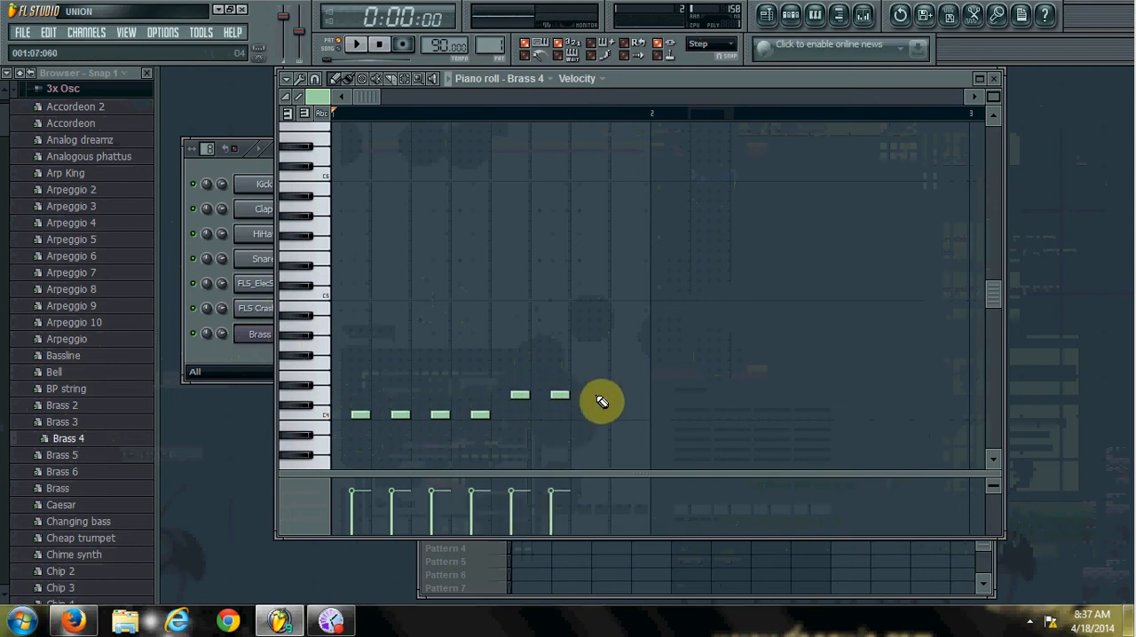
left_click(597, 395)
left_click(639, 395)
Add four half-beat A#4 notes on the offbeats of beats 1 to 4 in bar 2.
left_click(672, 313)
left_click(718, 314)
left_click(756, 314)
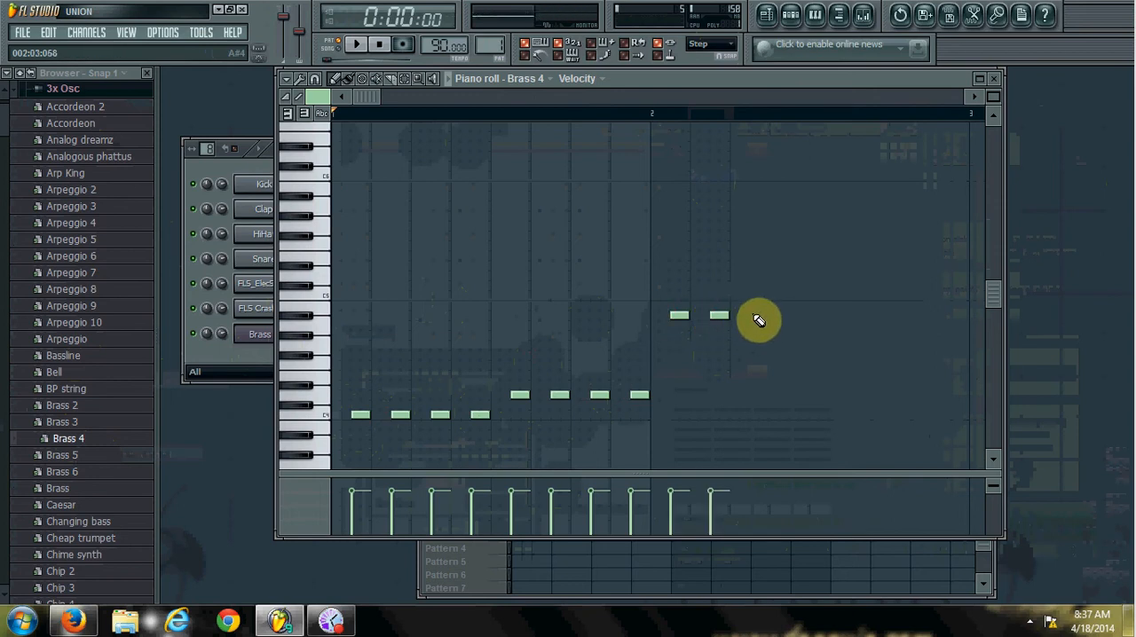
left_click(797, 315)
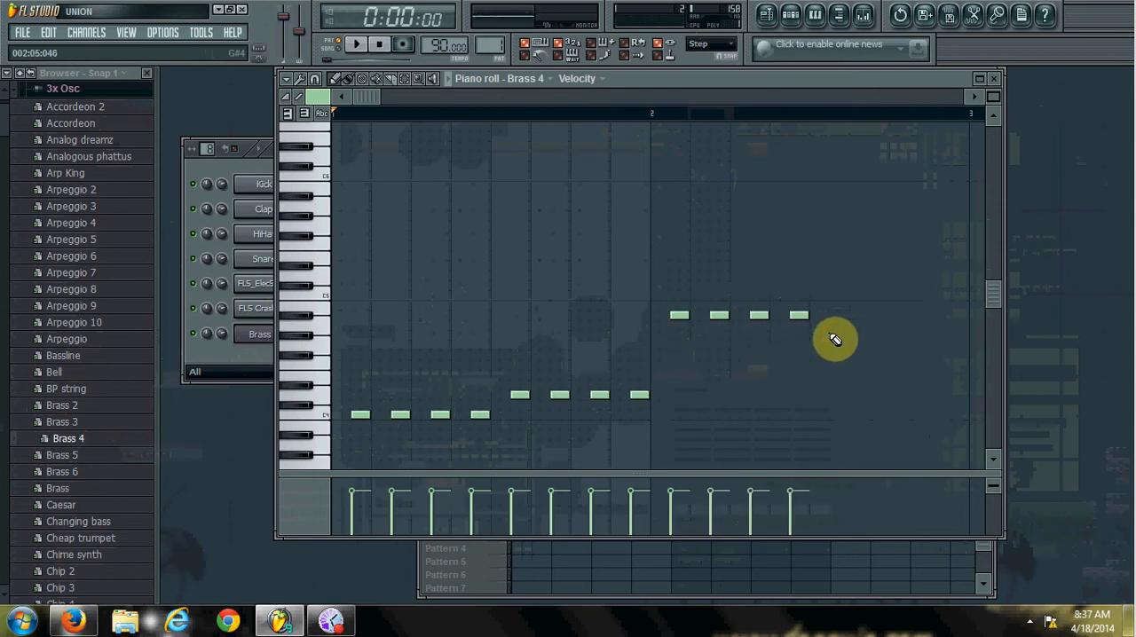
Finish bar 2 with two G#4 notes on the offbeats of beats 5 and 6 and two C4 notes on those of beats 7 and 8.
left_click(837, 335)
left_click(877, 335)
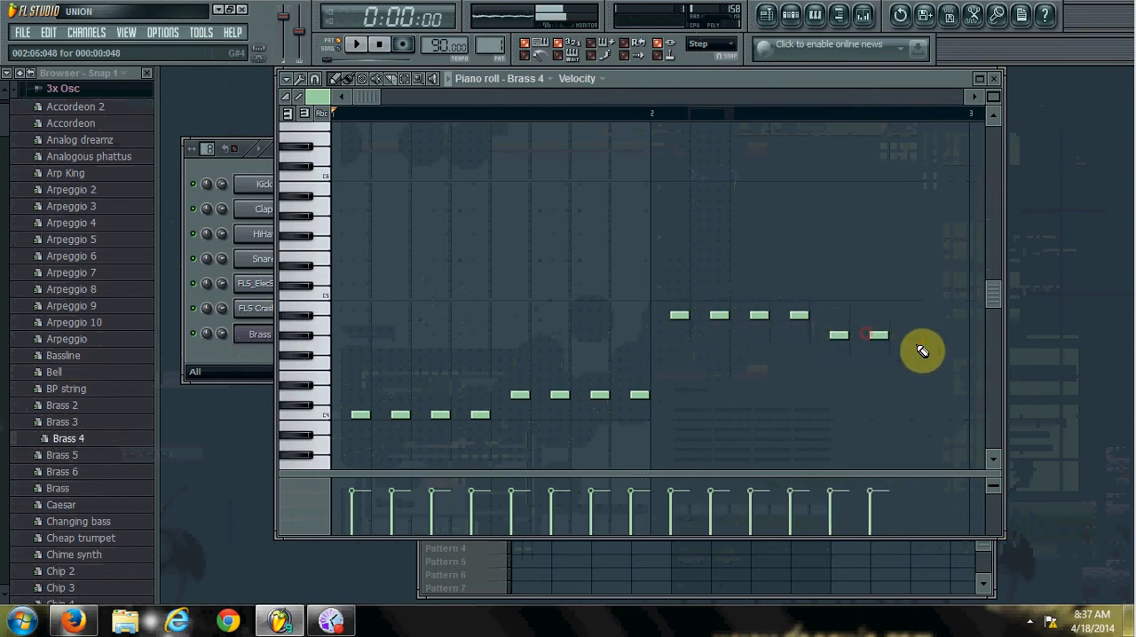
left_click(914, 415)
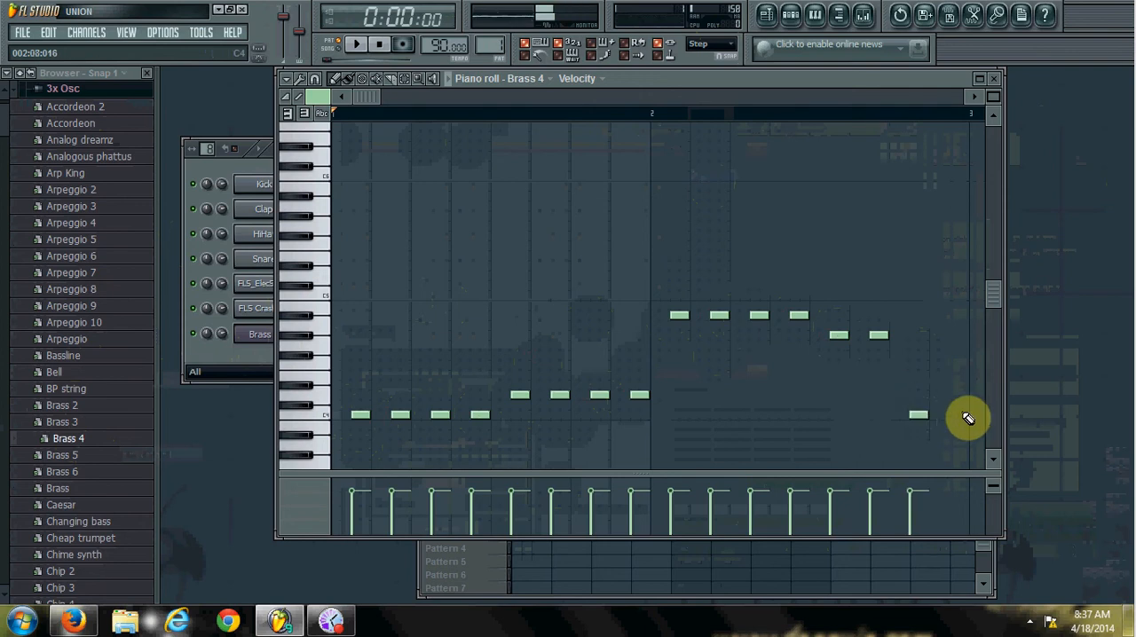
left_click(955, 415)
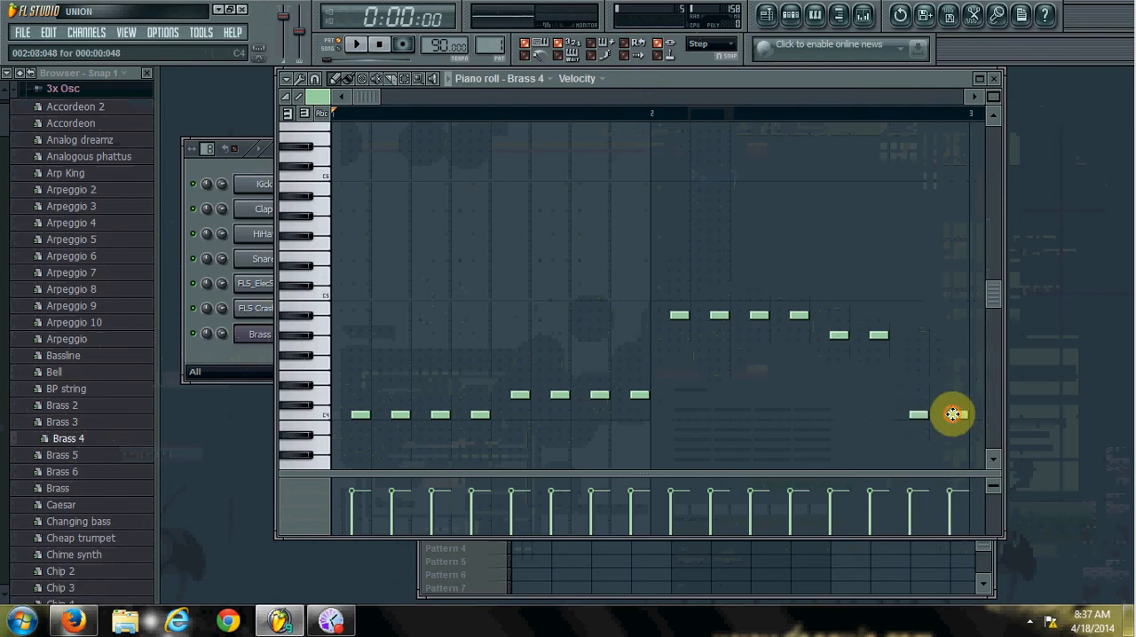
Play back the Brass 4 melody, bring the step sequencer forward and play the whole pattern again.
left_click(364, 48)
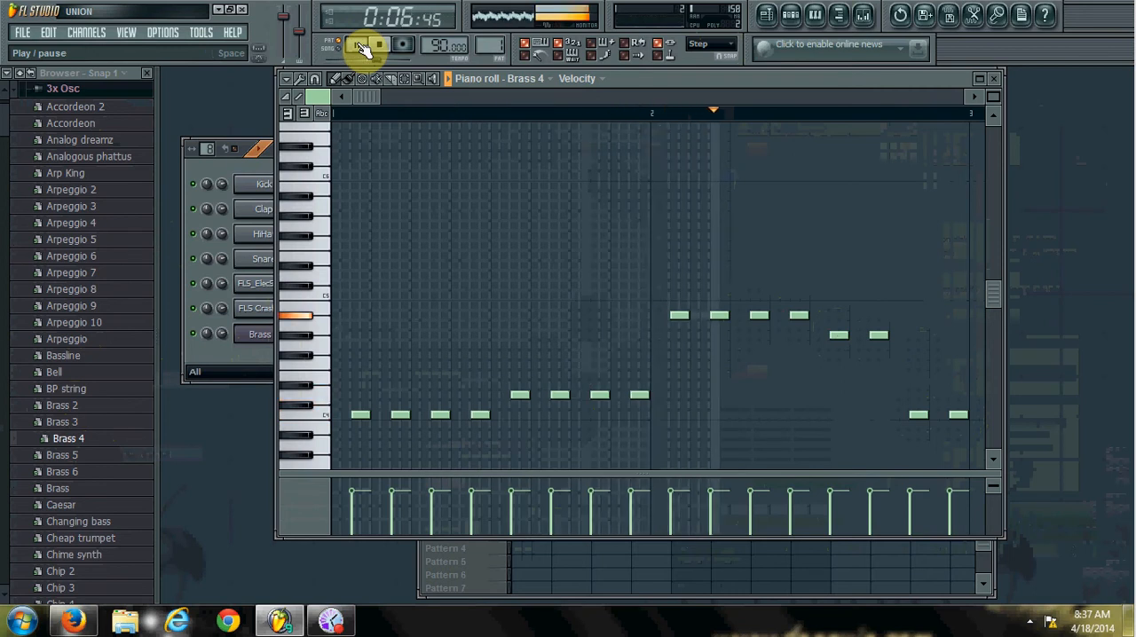
left_click(379, 47)
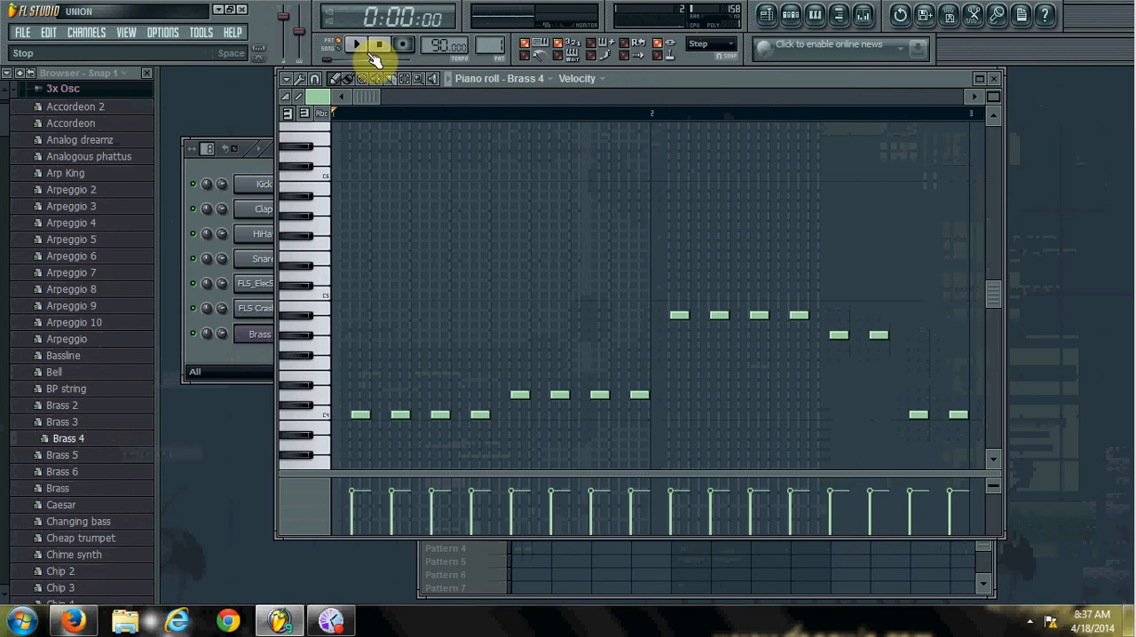
left_click(213, 170)
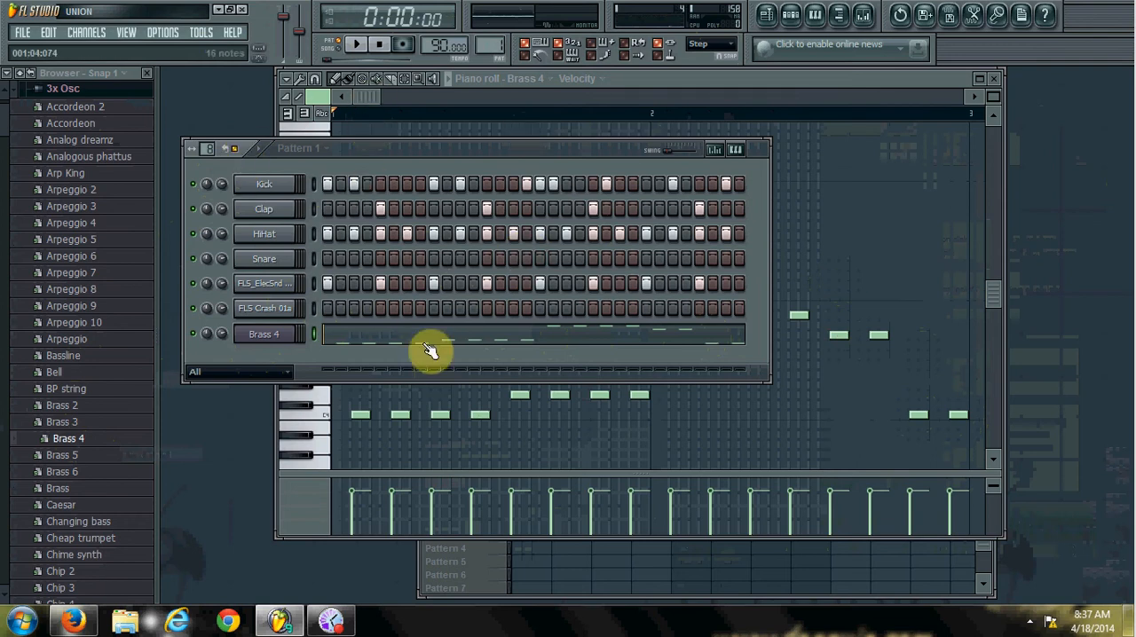
left_click(364, 46)
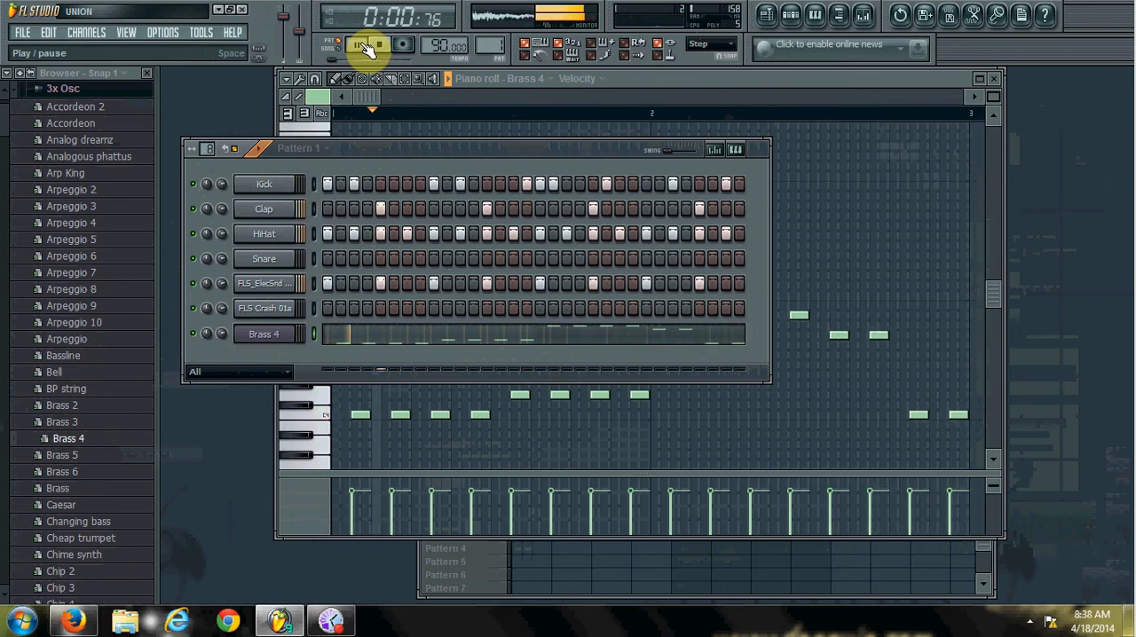
left_click(380, 48)
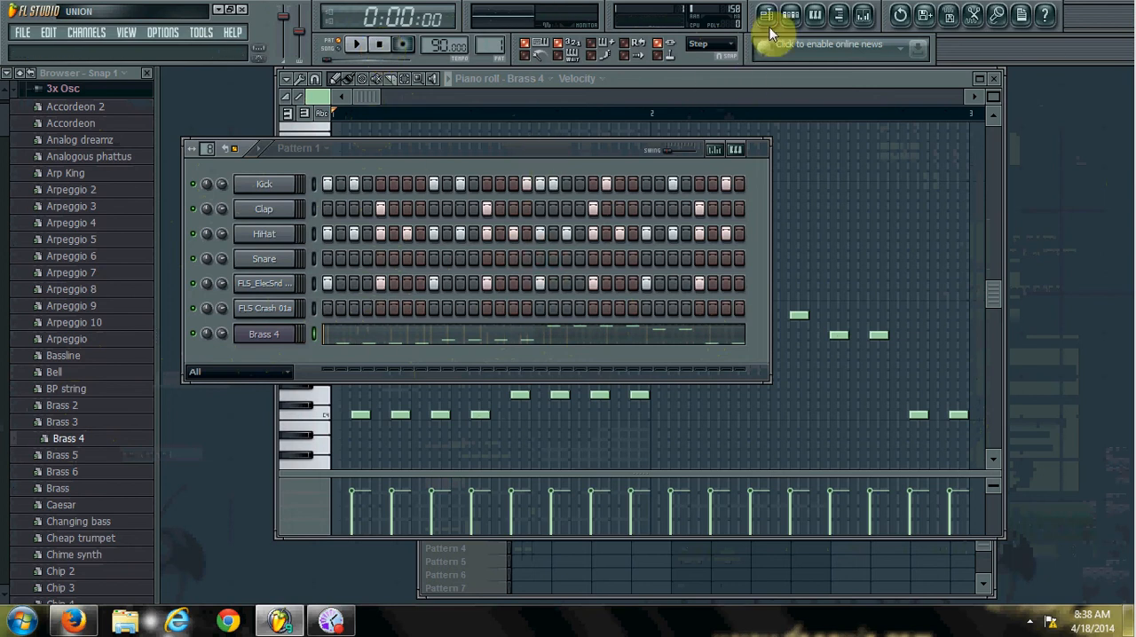
Switch to Pattern 4 and bring up the playlist to look over its tracks.
left_click_drag(576, 156, 591, 221)
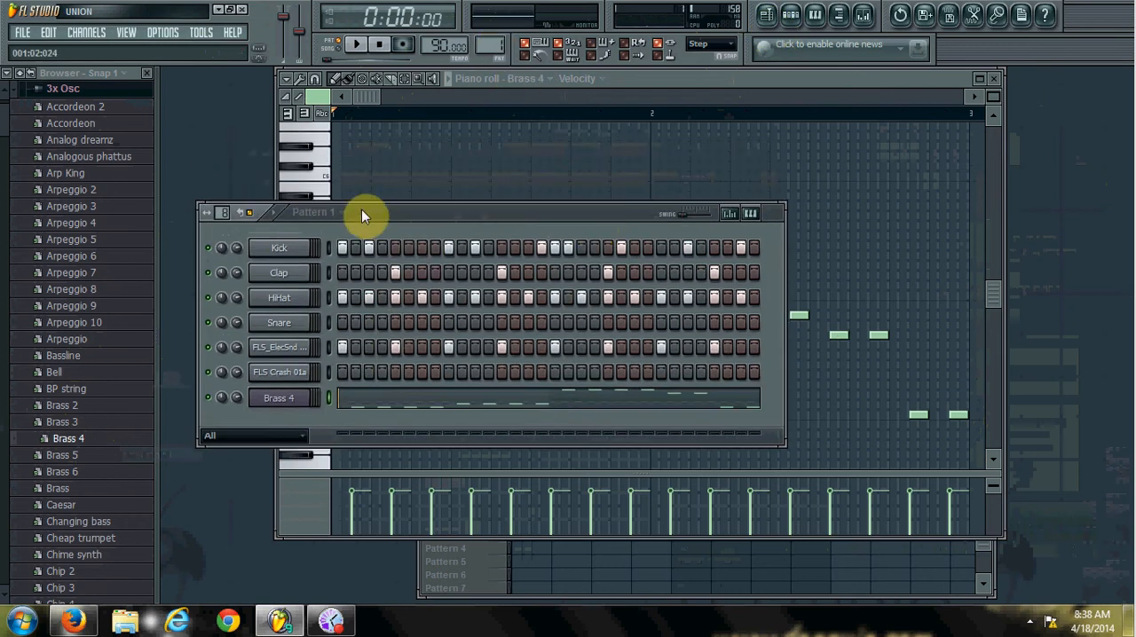
left_click_drag(492, 47, 492, 37)
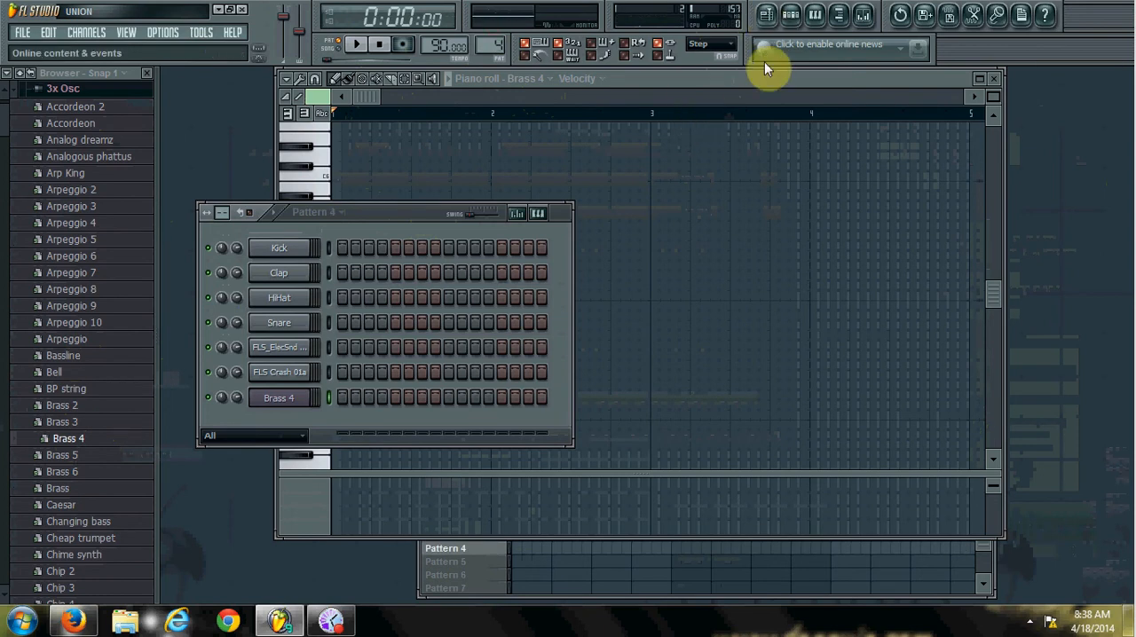
left_click(767, 17)
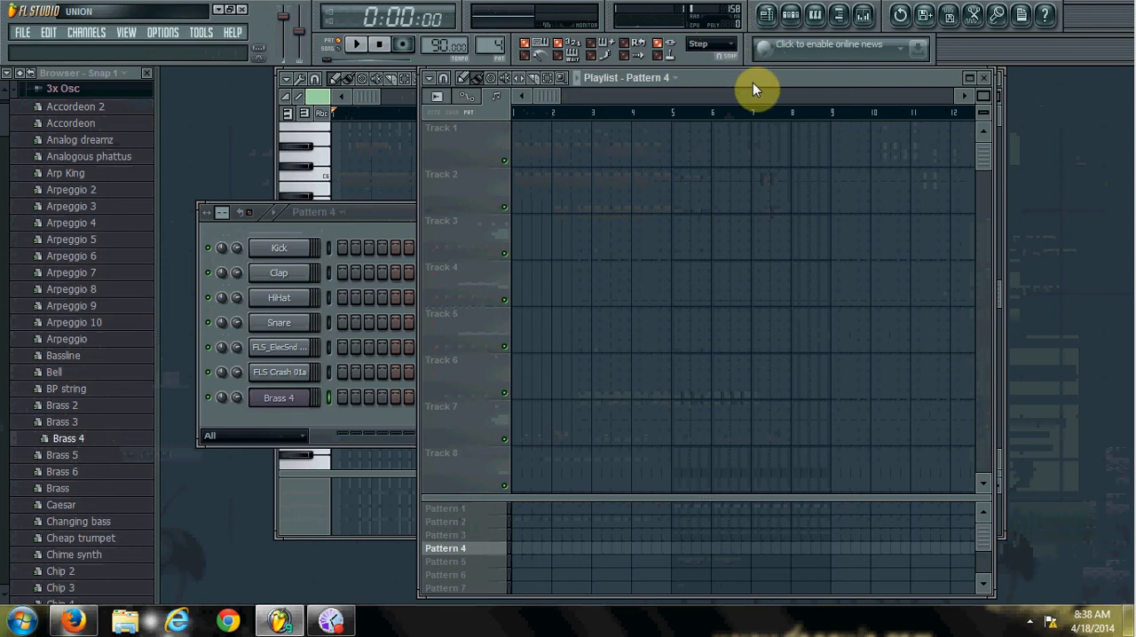
scroll(976, 167, "down", 2)
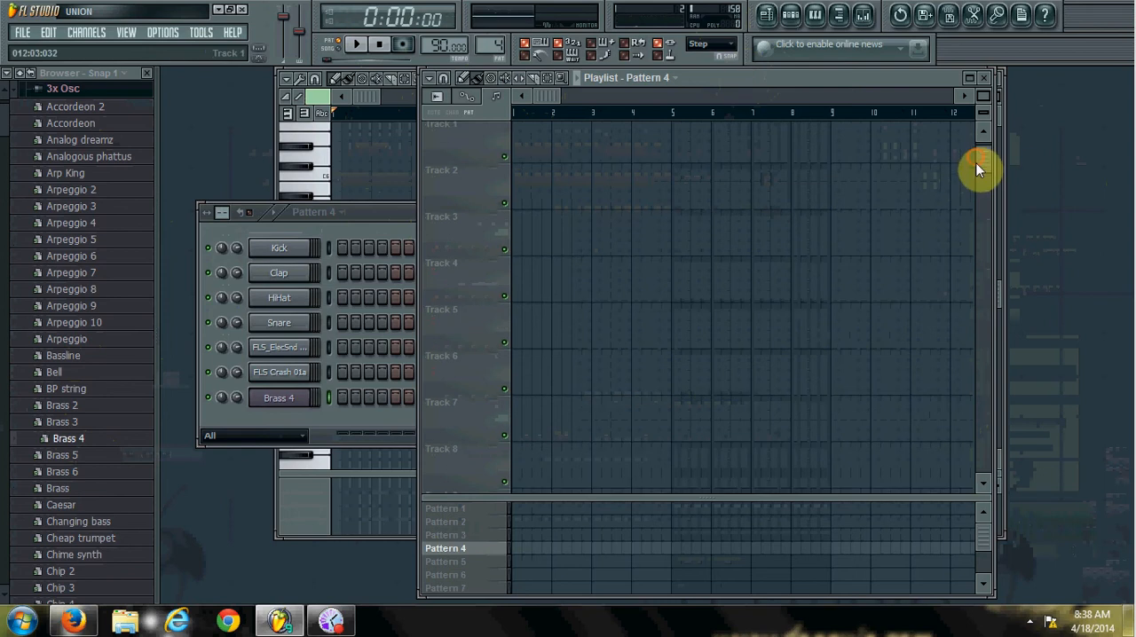
scroll(979, 161, "up", 2)
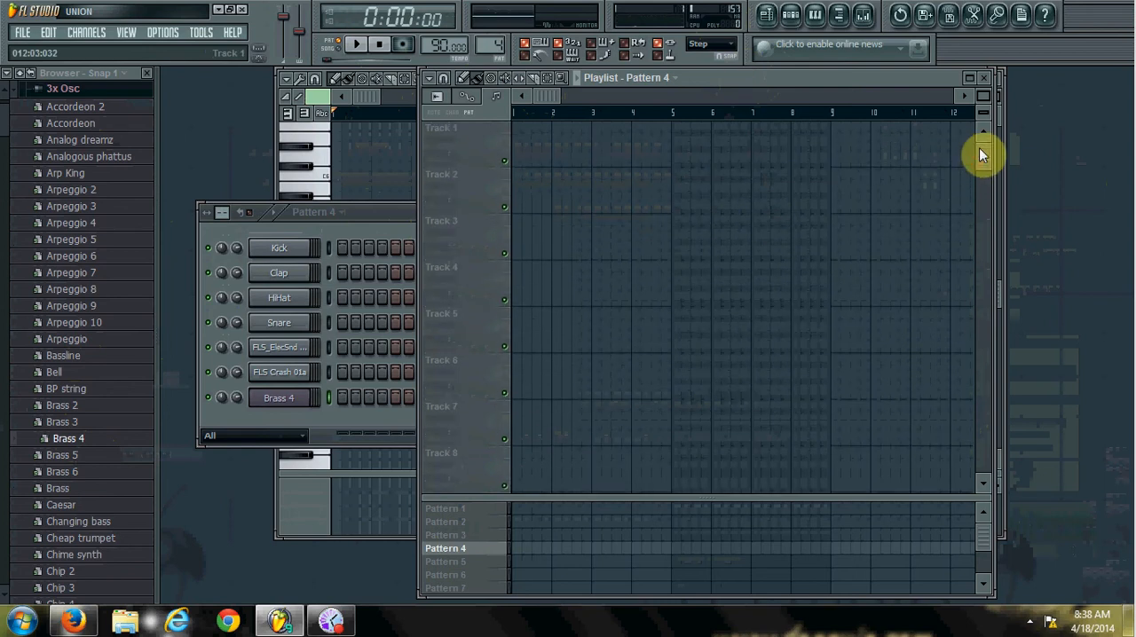
Choose Pattern 1 as the playlist's clip source and place two clips of it on Track 1, at bars 1 and 5.
left_click(679, 78)
left_click(695, 78)
left_click(682, 80)
left_click(674, 110)
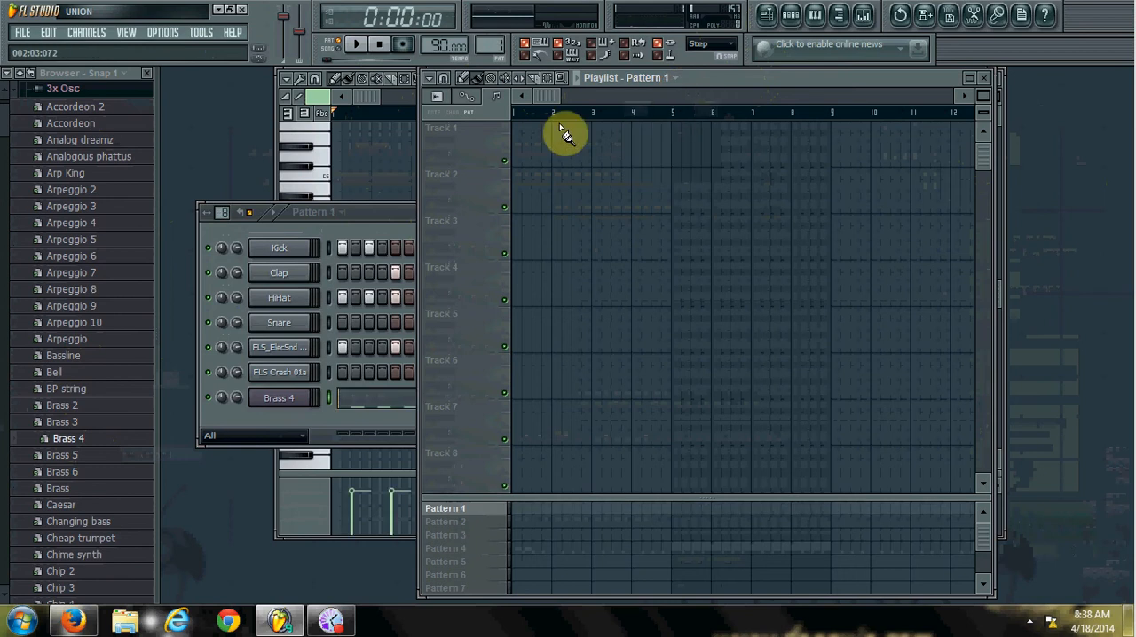
left_click(520, 156)
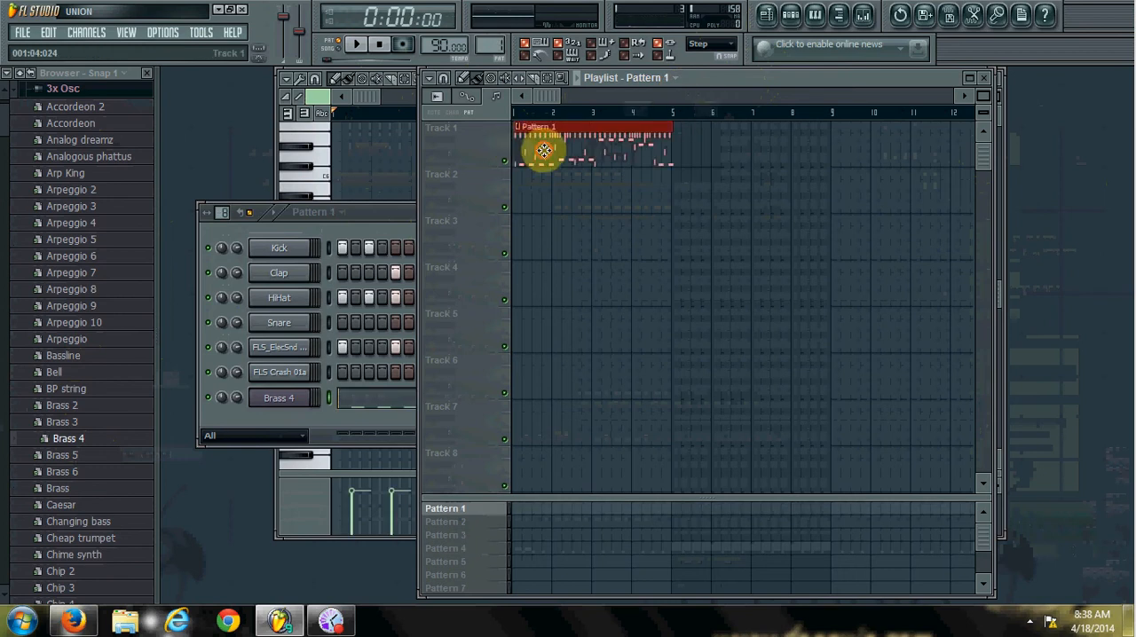
left_click(679, 163)
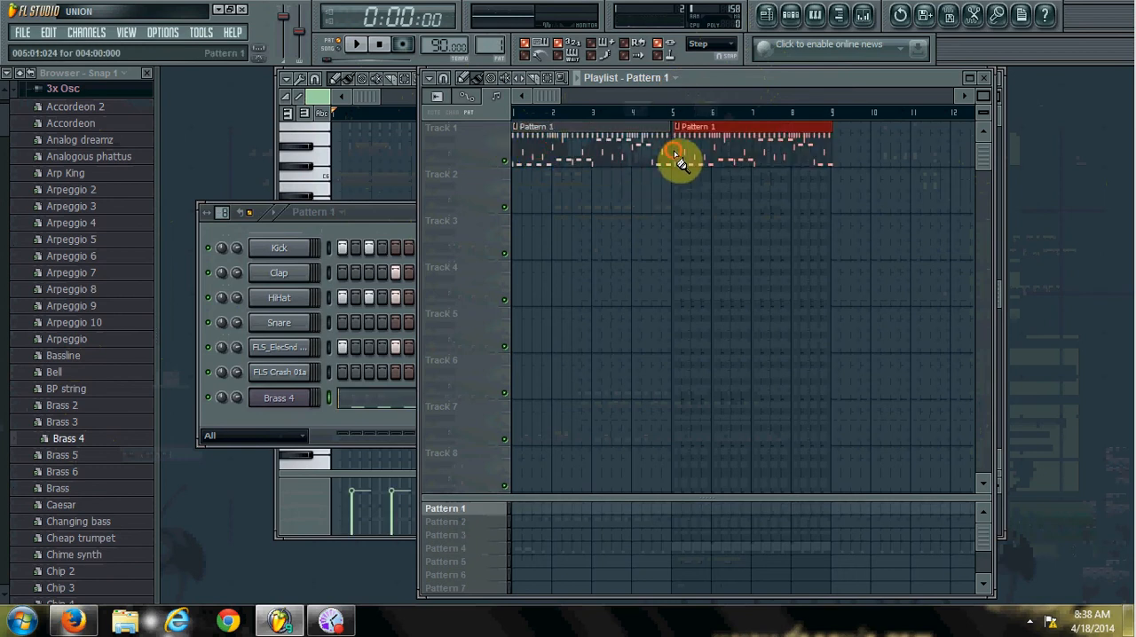
Play the current pattern briefly, switch playback to song mode and play the playlist arrangement from the start.
left_click(359, 46)
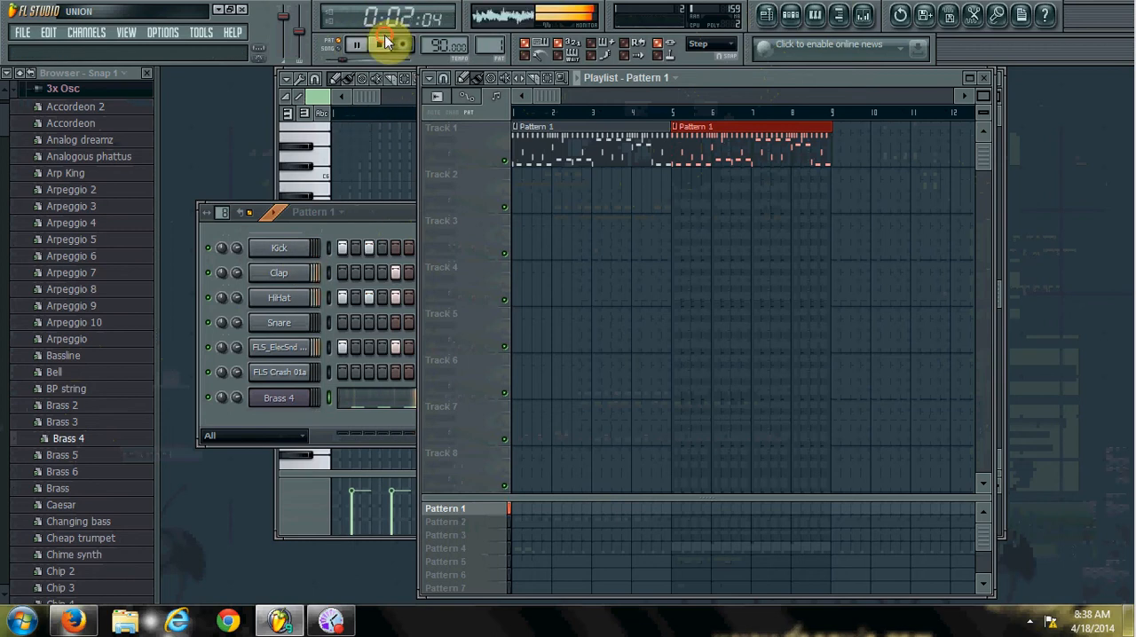
left_click(380, 45)
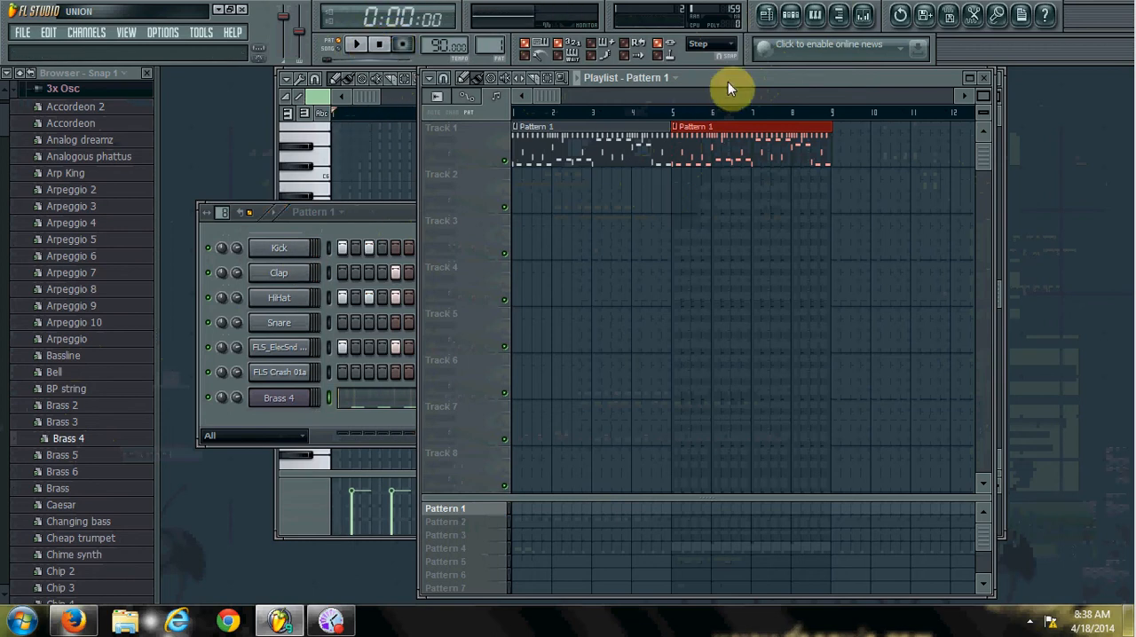
left_click(344, 52)
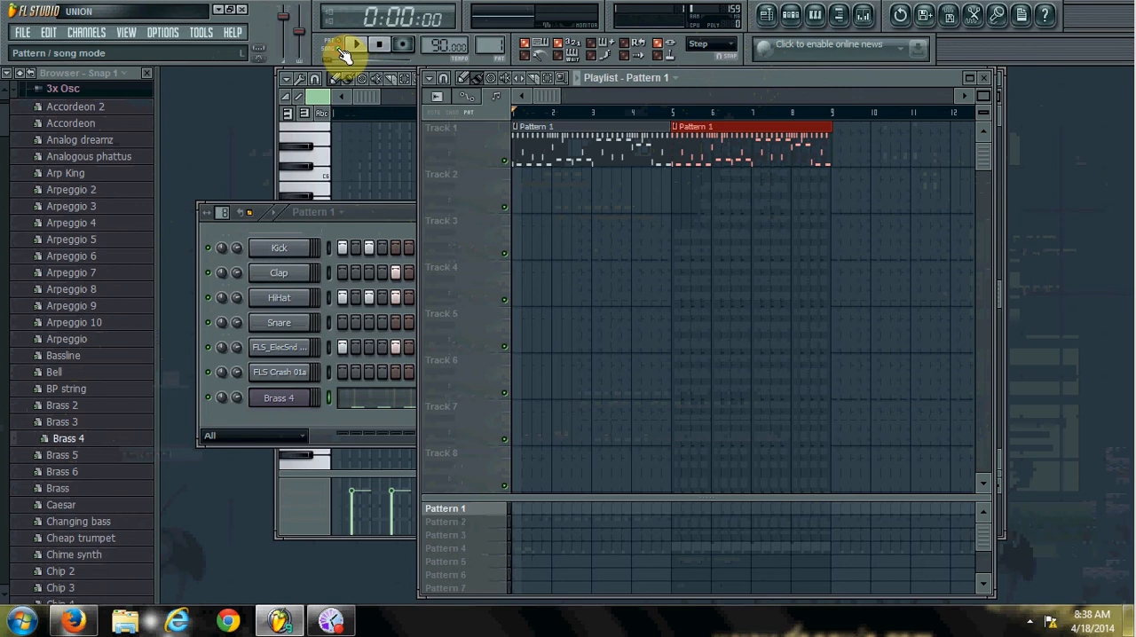
left_click(345, 50)
left_click(356, 47)
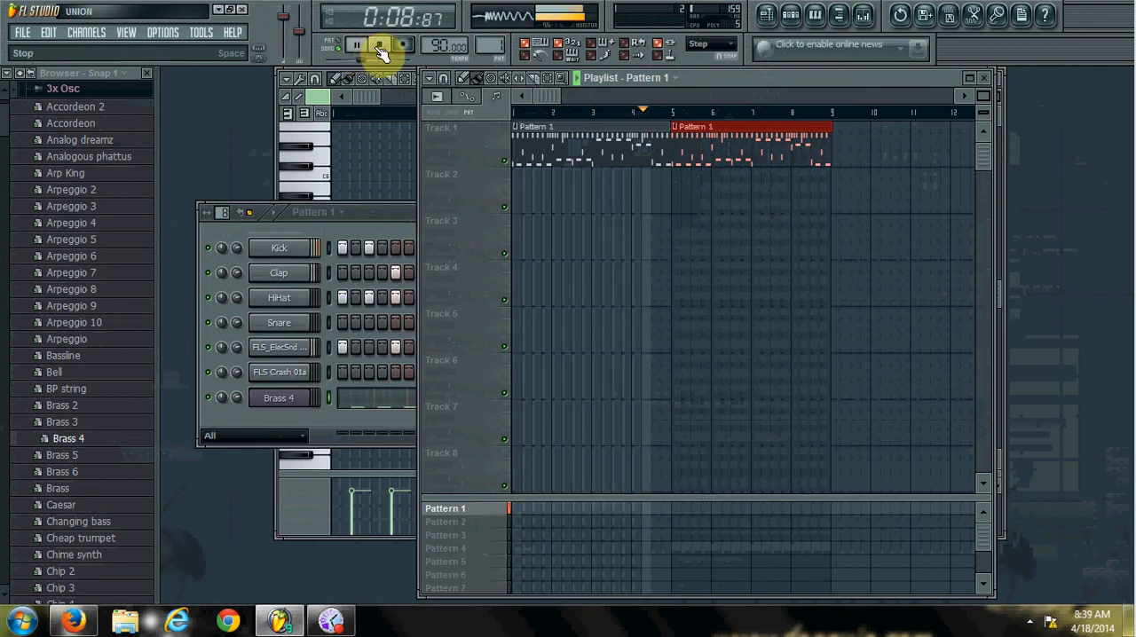
left_click(379, 45)
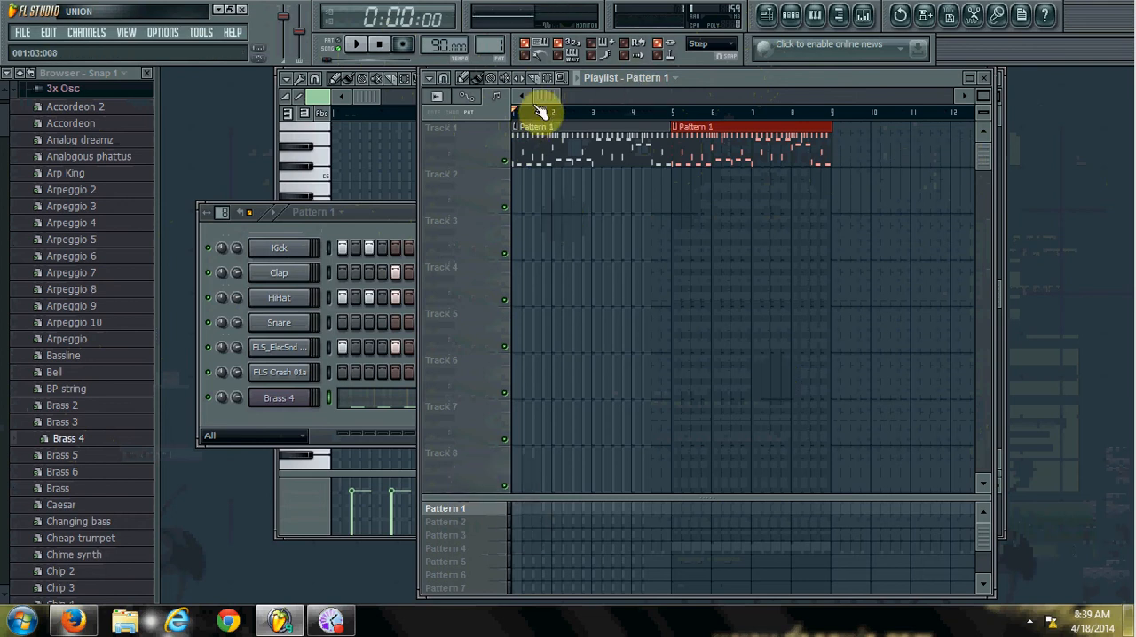
Add a Pattern 1 block at bar 1 of the pattern grid, and trim the first Track 1 clip to about 1.5 bars with a copy after it.
left_click(513, 509)
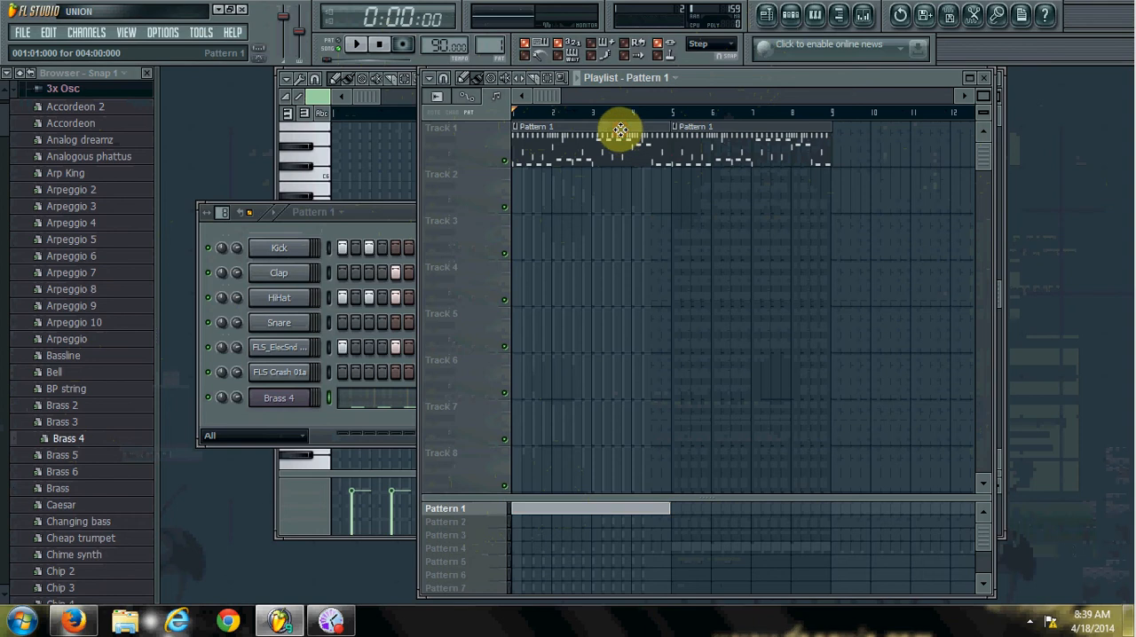
left_click_drag(666, 132, 632, 133)
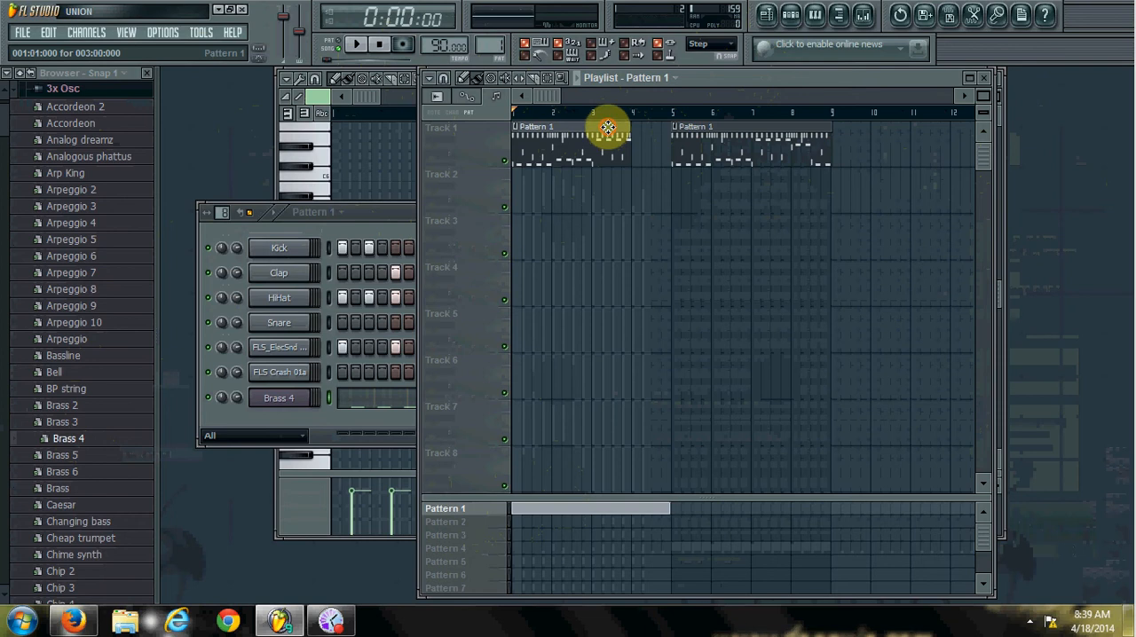
left_click_drag(607, 127, 624, 127)
left_click_drag(529, 130, 590, 127)
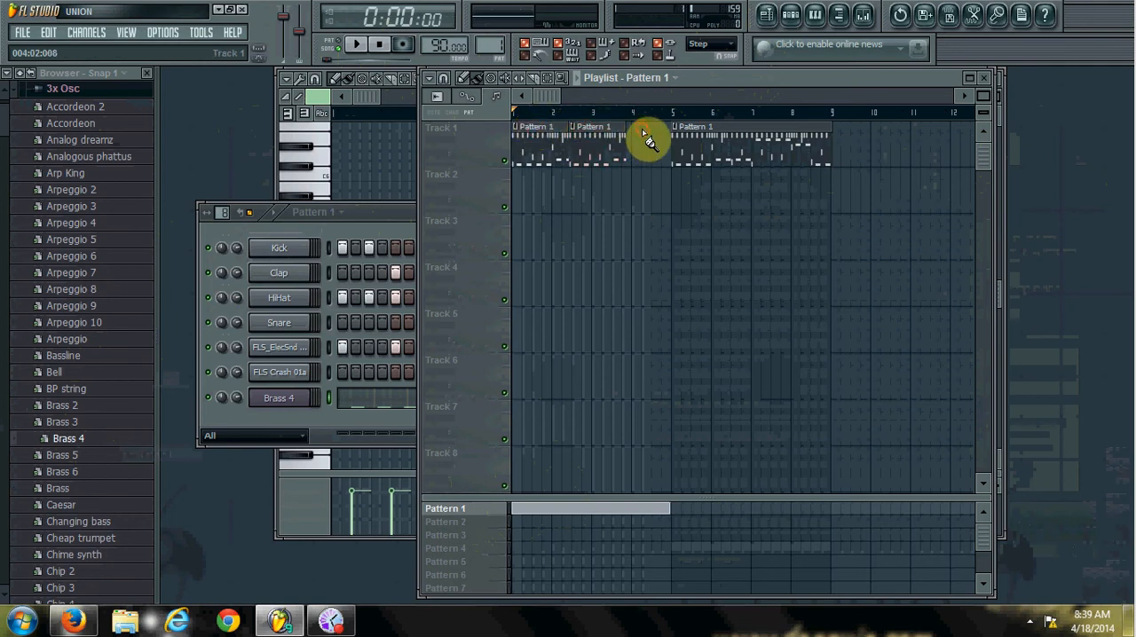
Play the arrangement from the start to hear the two shortened clips, and stop playback.
left_click(356, 46)
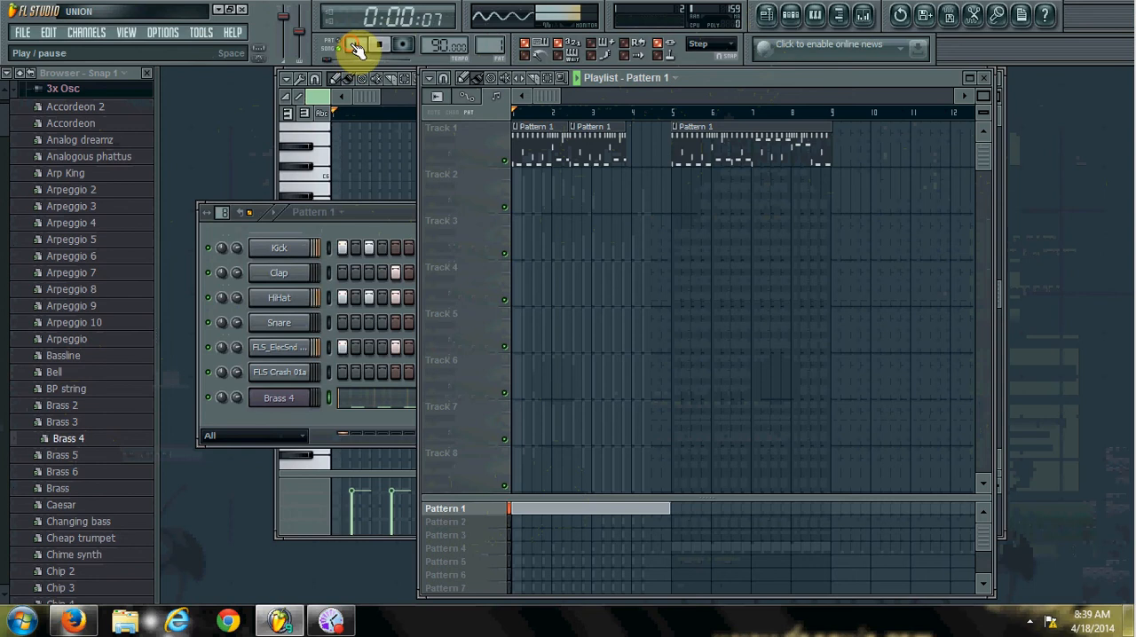
left_click(357, 48)
left_click(357, 48)
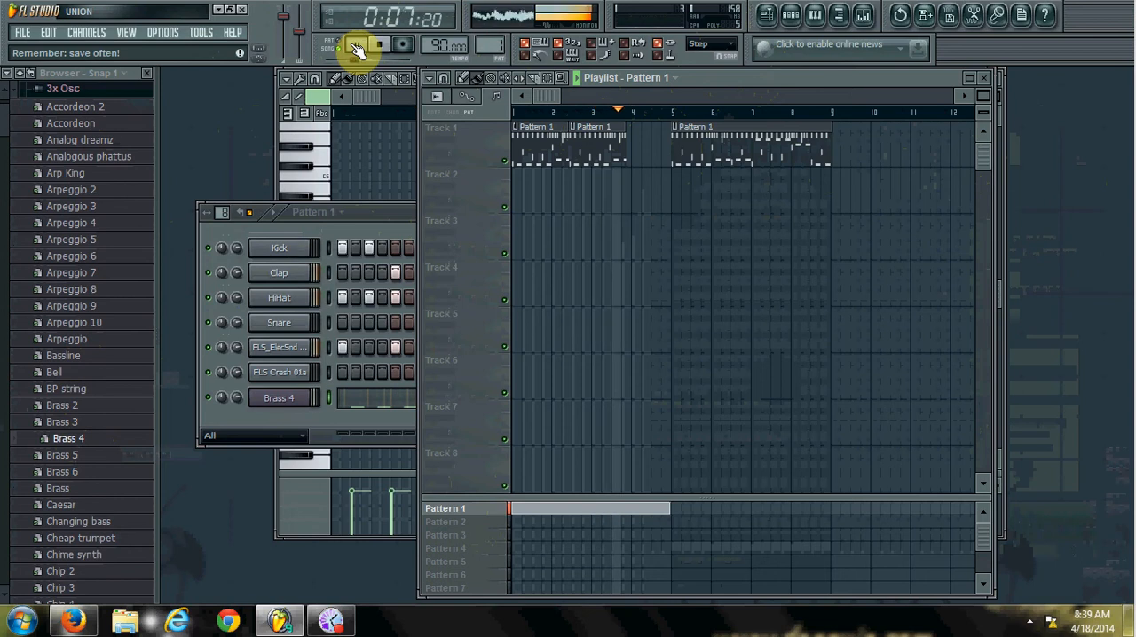
left_click(380, 46)
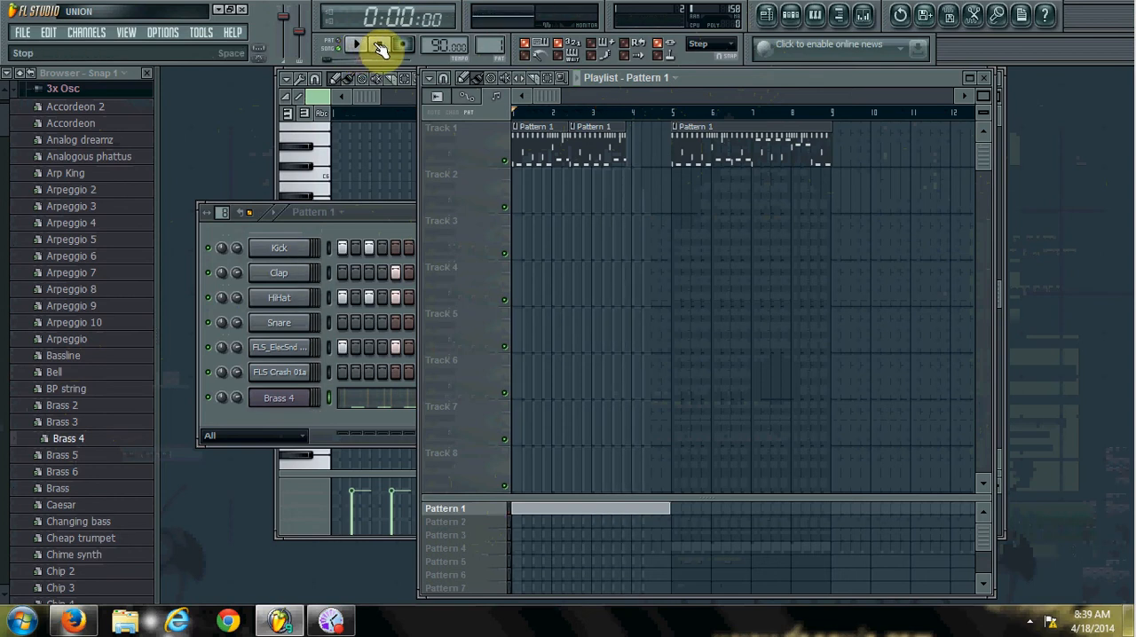
Delete all three Pattern 1 clips from Track 1.
right_click(545, 160)
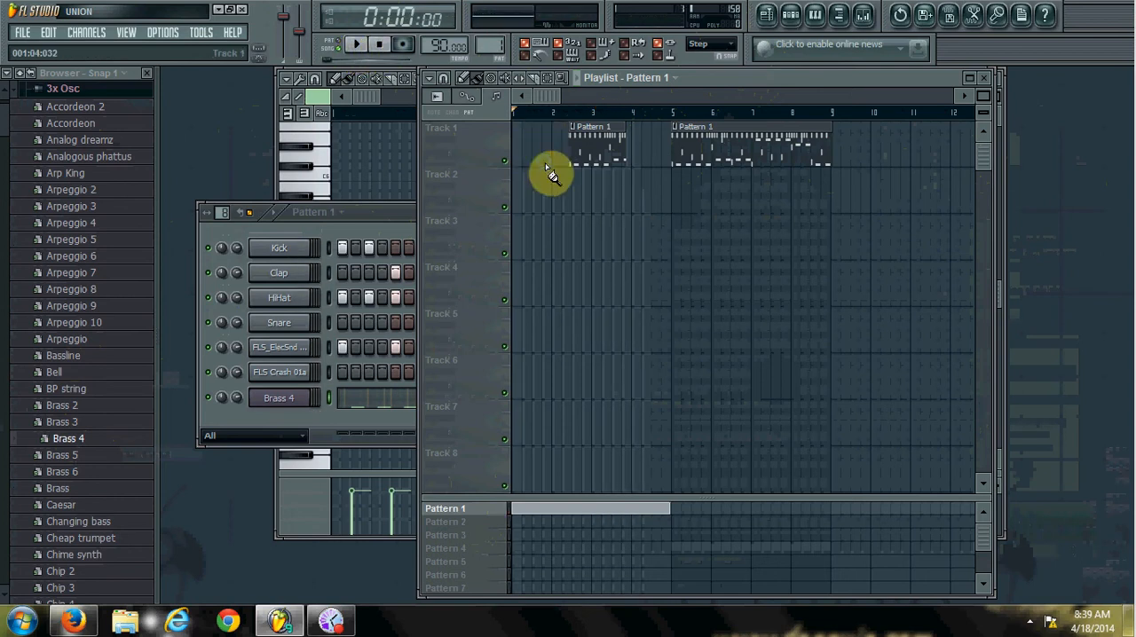
right_click(583, 143)
right_click(744, 129)
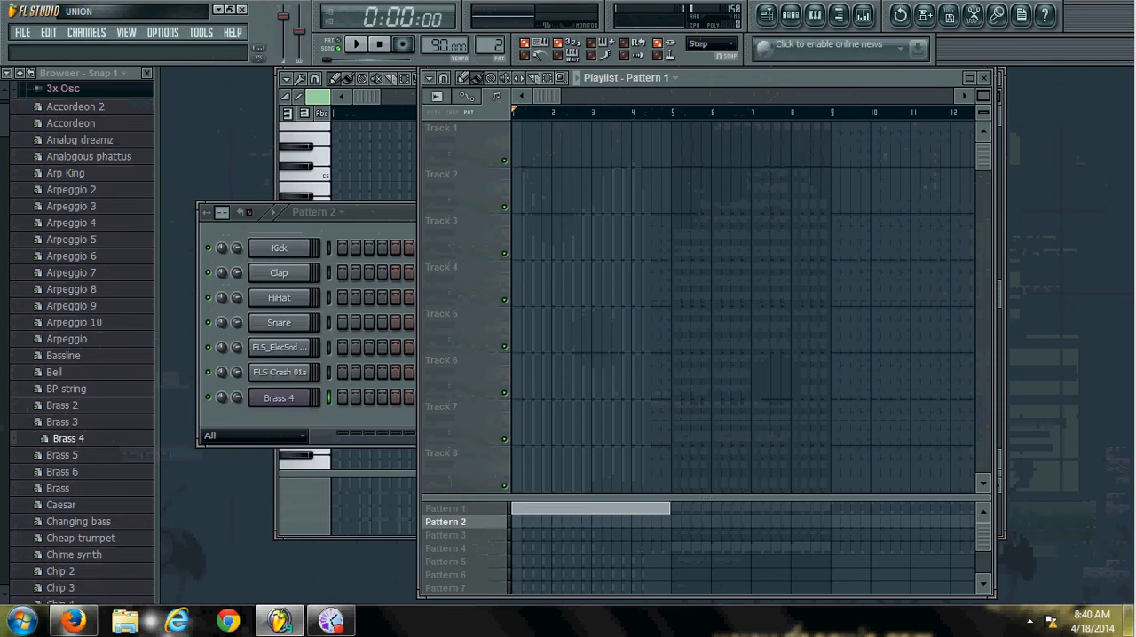
Preview the Brass preset and load the Caesar preset in a new channel.
left_click(57, 488)
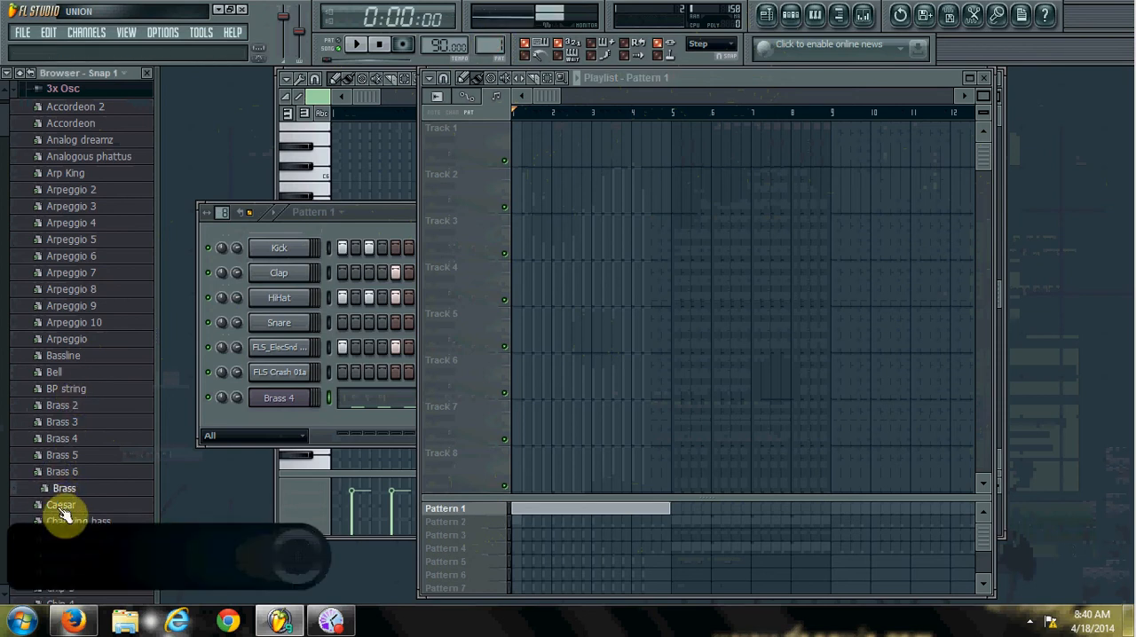
right_click(57, 505)
left_click(84, 521)
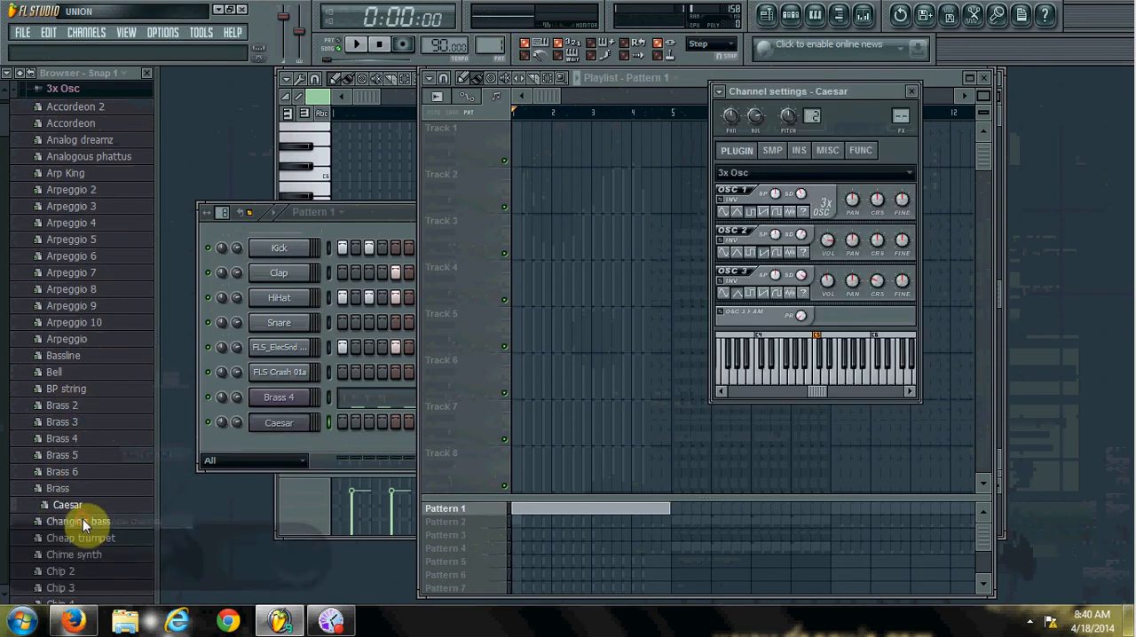
Bring the step sequencer forward, select the Caesar channel and audition its sound with notes around D4 and E4.
left_click(336, 206)
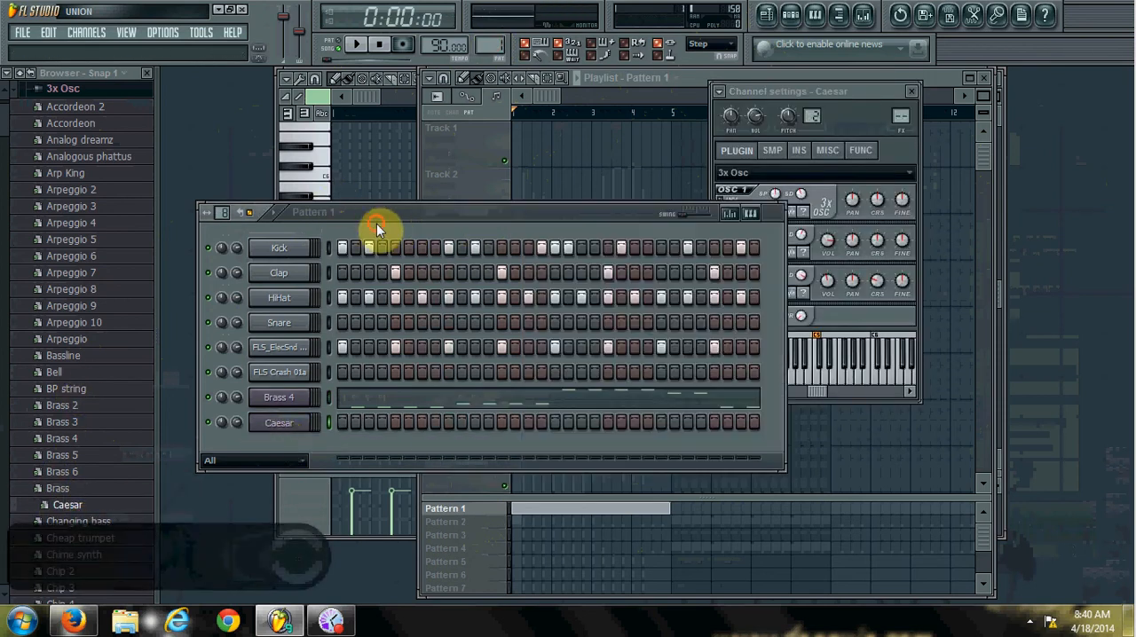
left_click(294, 430)
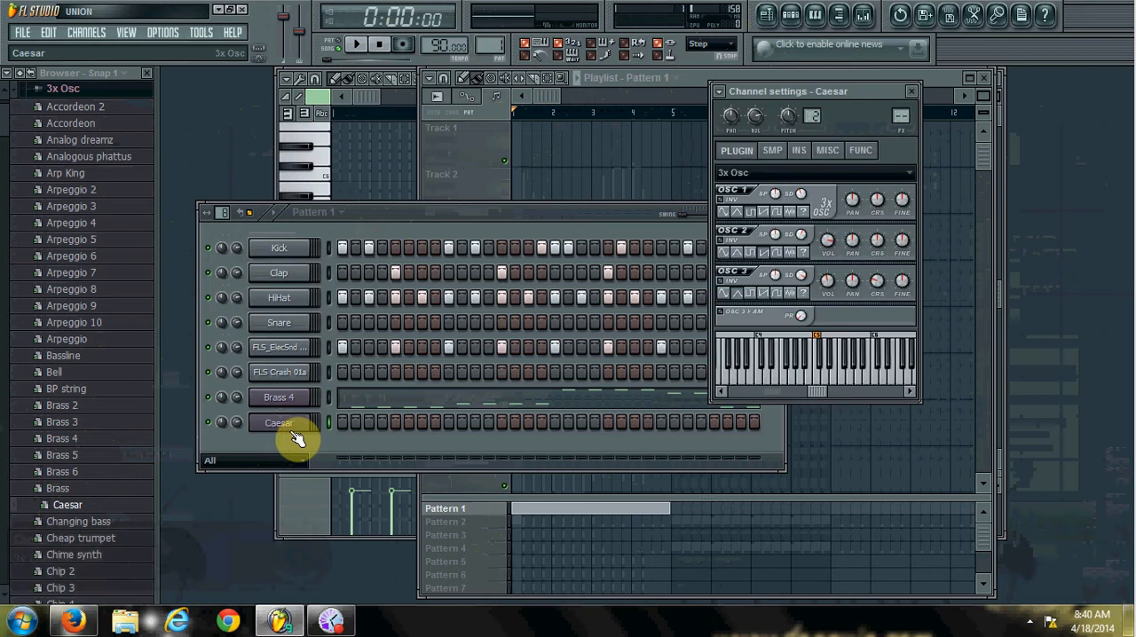
left_click(295, 434)
left_click(296, 434)
key("x")
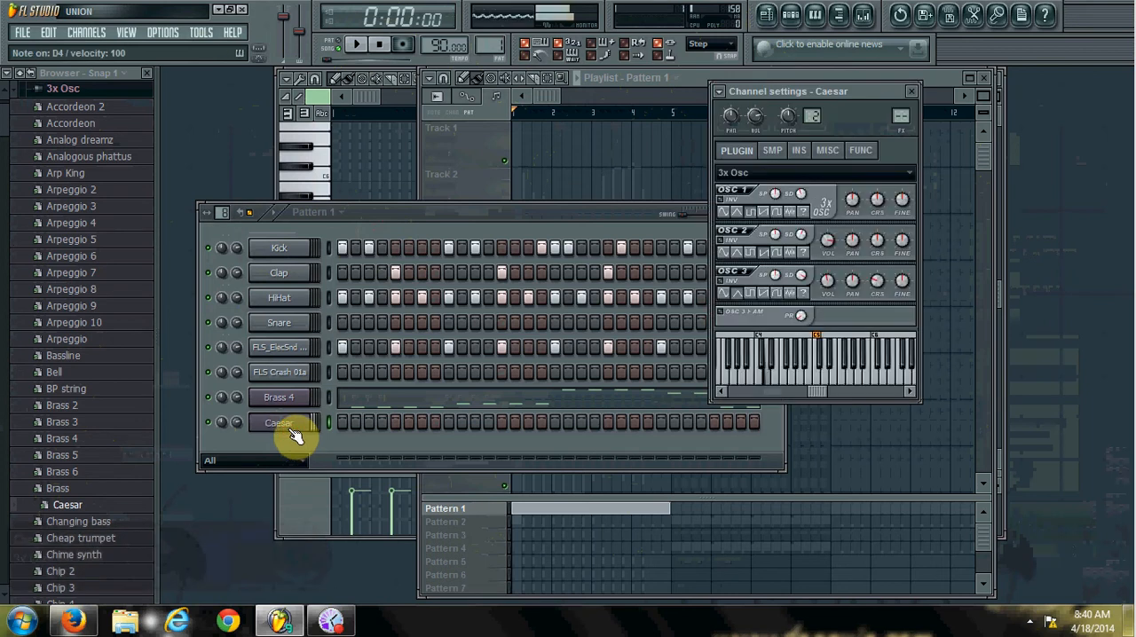
key("x")
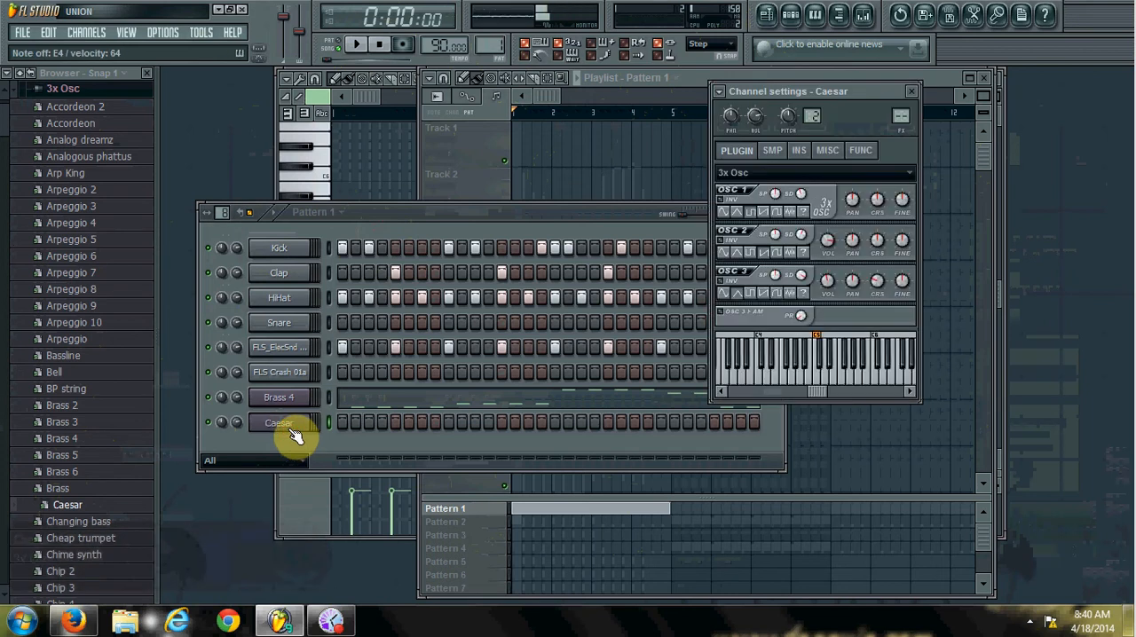
Copy the Brass 4 channel's melody notes from Pattern 1.
right_click(296, 404)
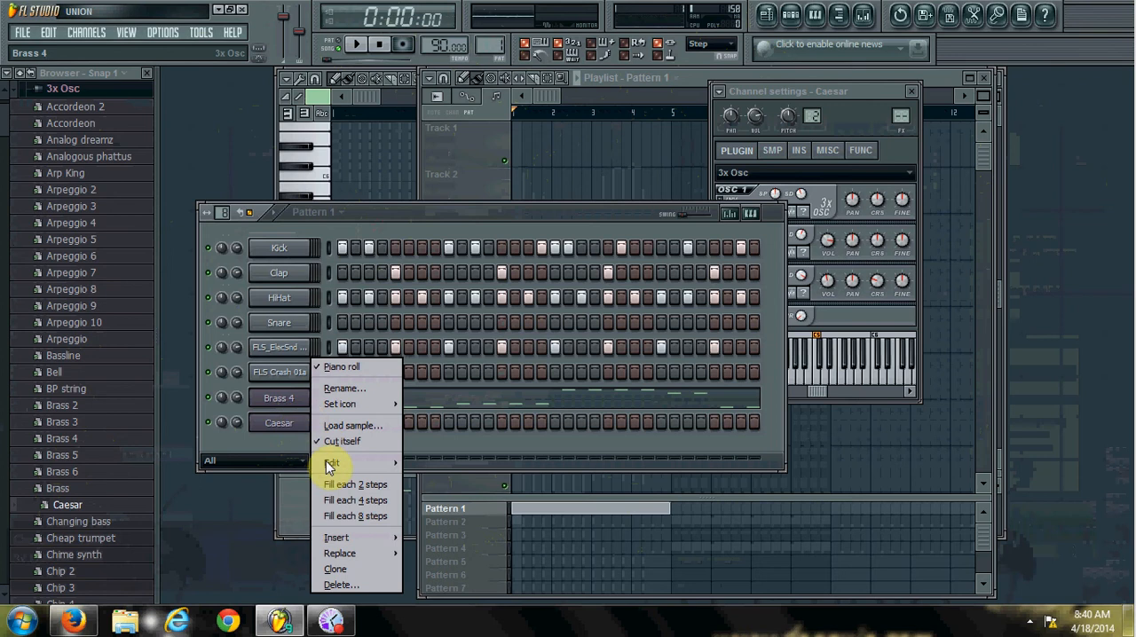
mouse_move(339, 464)
left_click(429, 476)
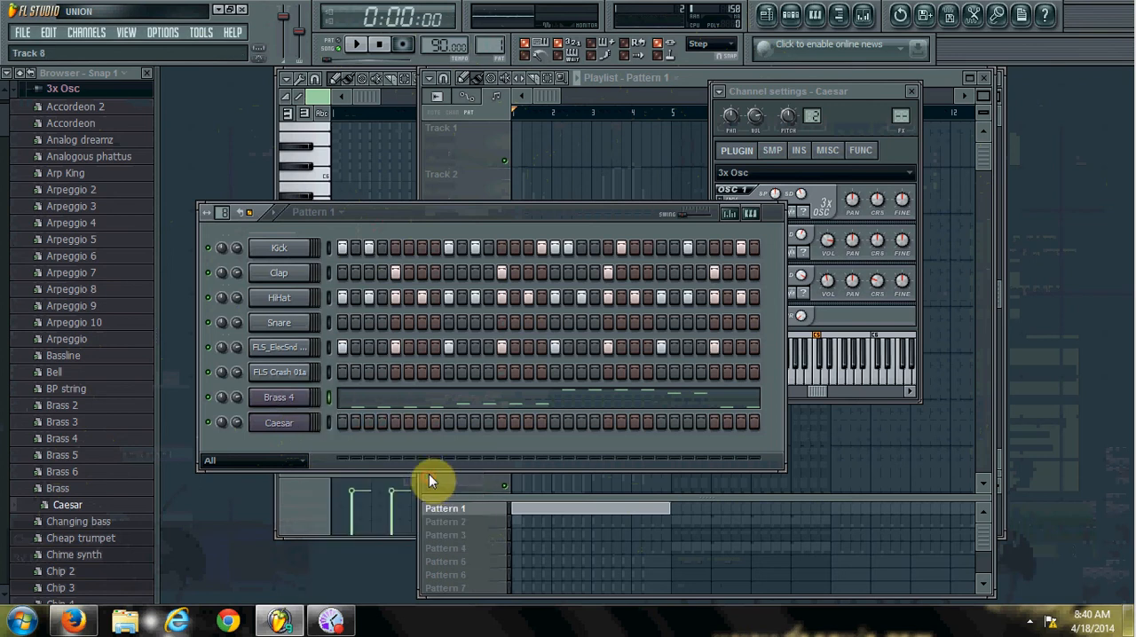
Switch to Pattern 2 and paste the copied melody notes into the Caesar channel.
left_click_drag(494, 41, 494, 34)
right_click(277, 424)
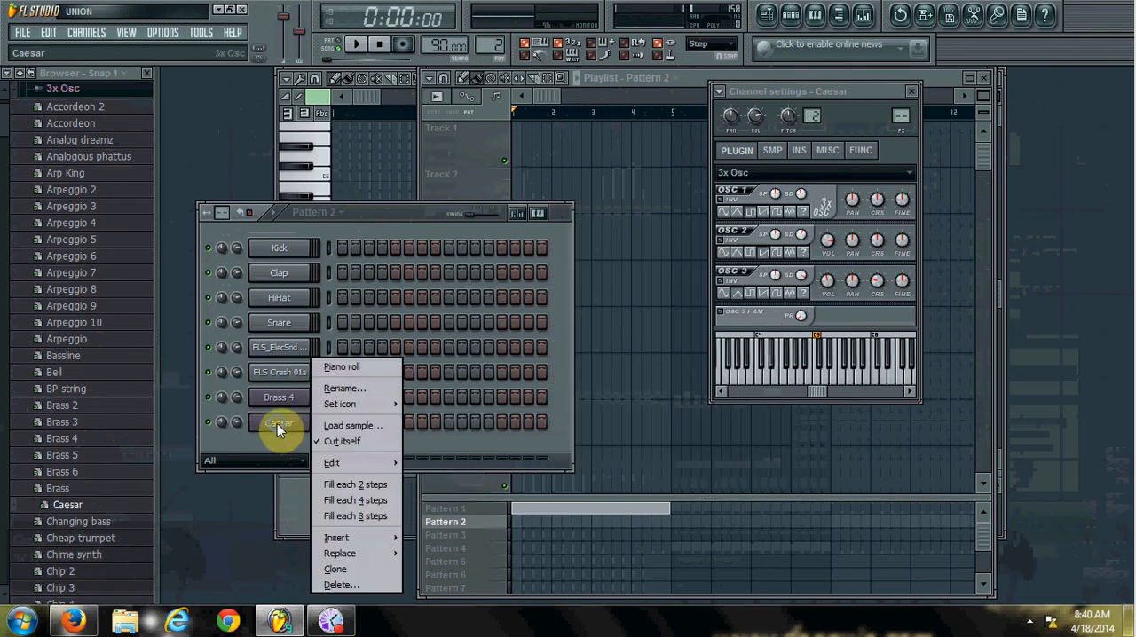
mouse_move(373, 462)
left_click(437, 492)
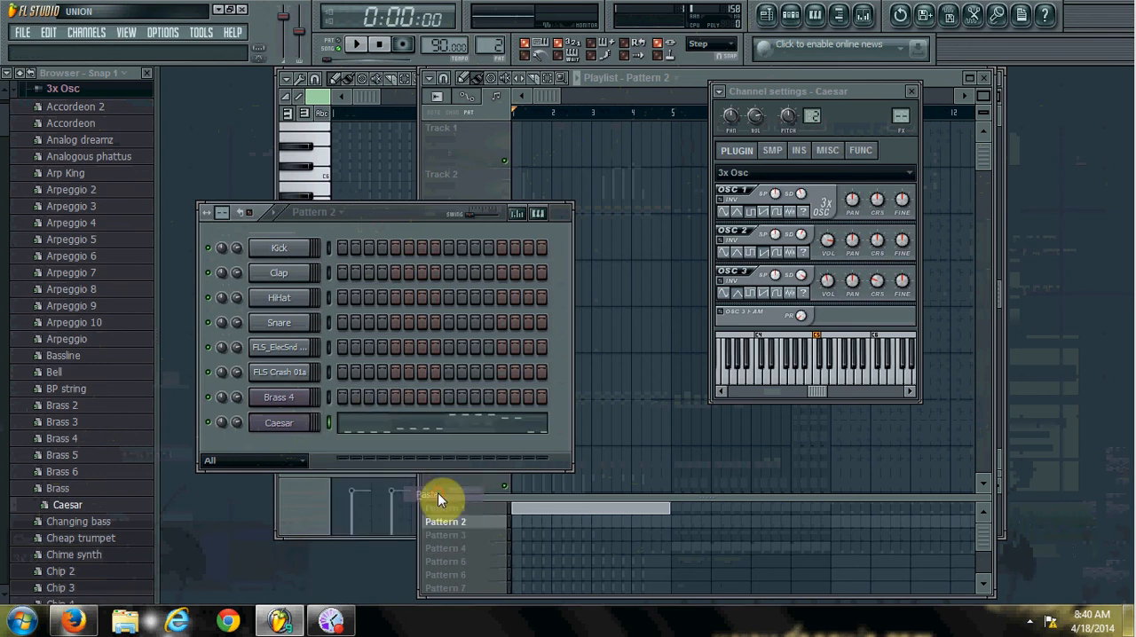
Place a Pattern 1 block and a Pattern 2 block in the playlist's pattern area, both starting at bar 5.
left_click(694, 81)
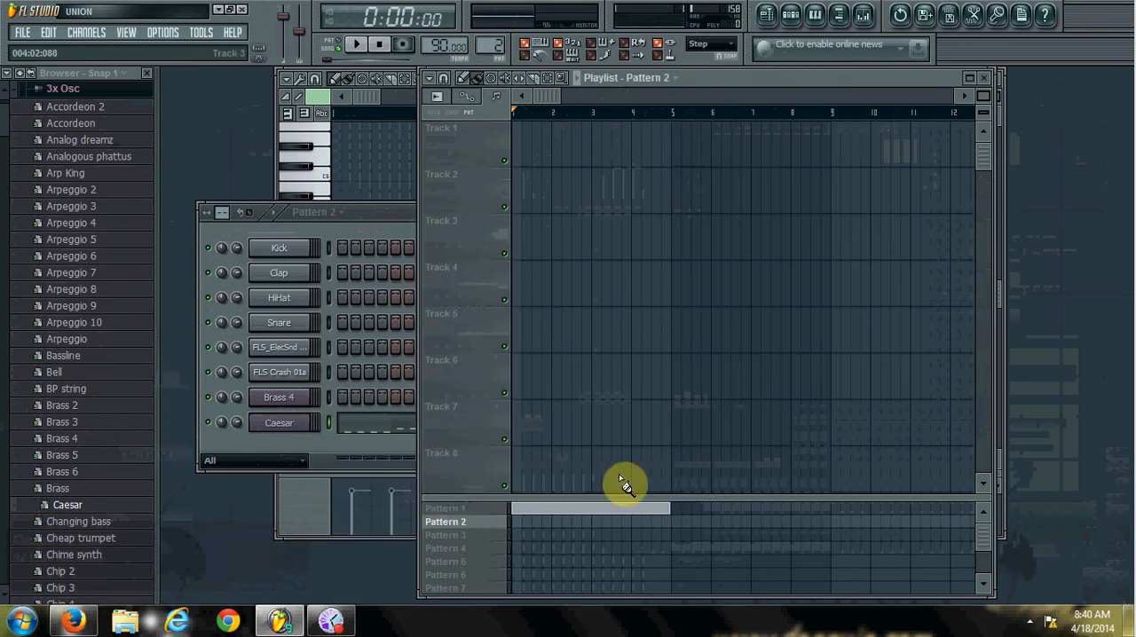
left_click(672, 507)
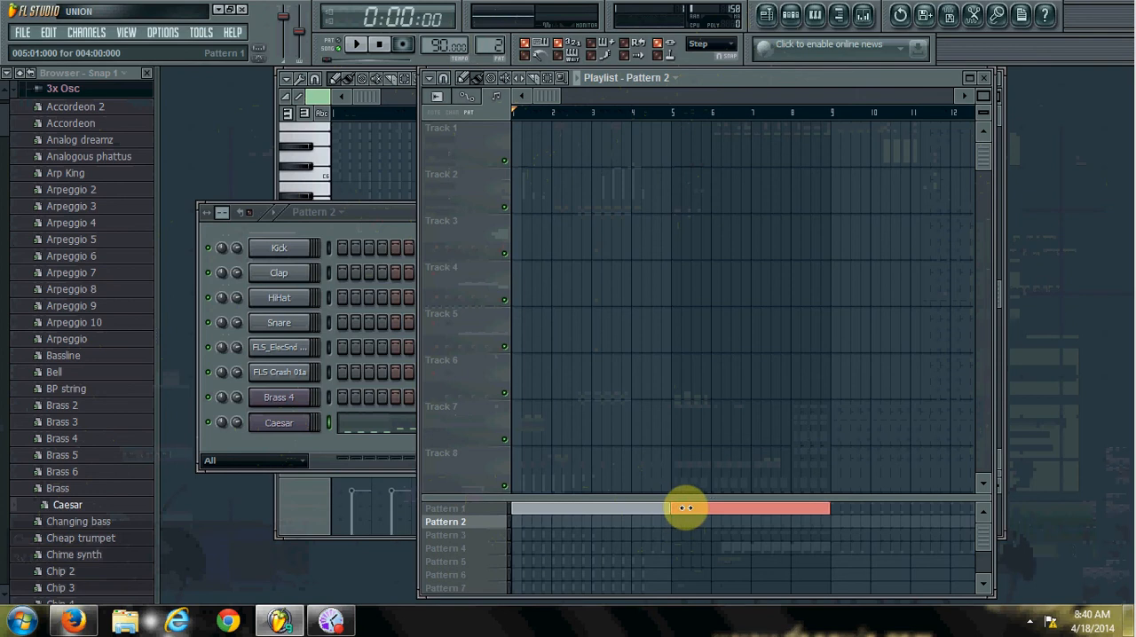
left_click(674, 524)
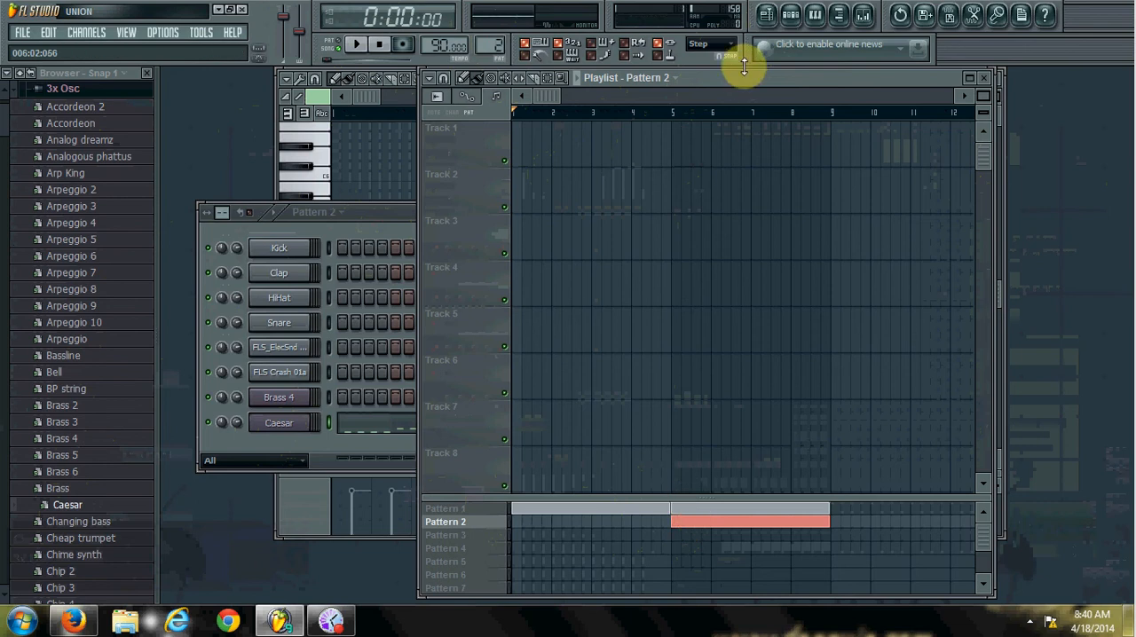
Set the main snap to Bar and play back the song arrangement.
left_click(709, 44)
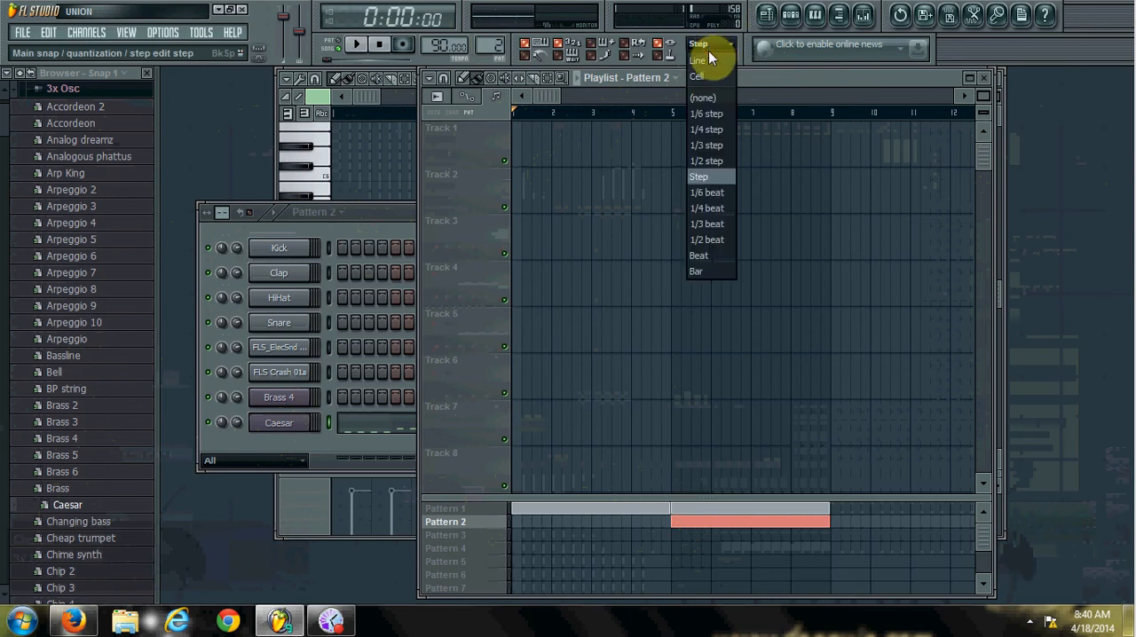
left_click(721, 272)
left_click(684, 535)
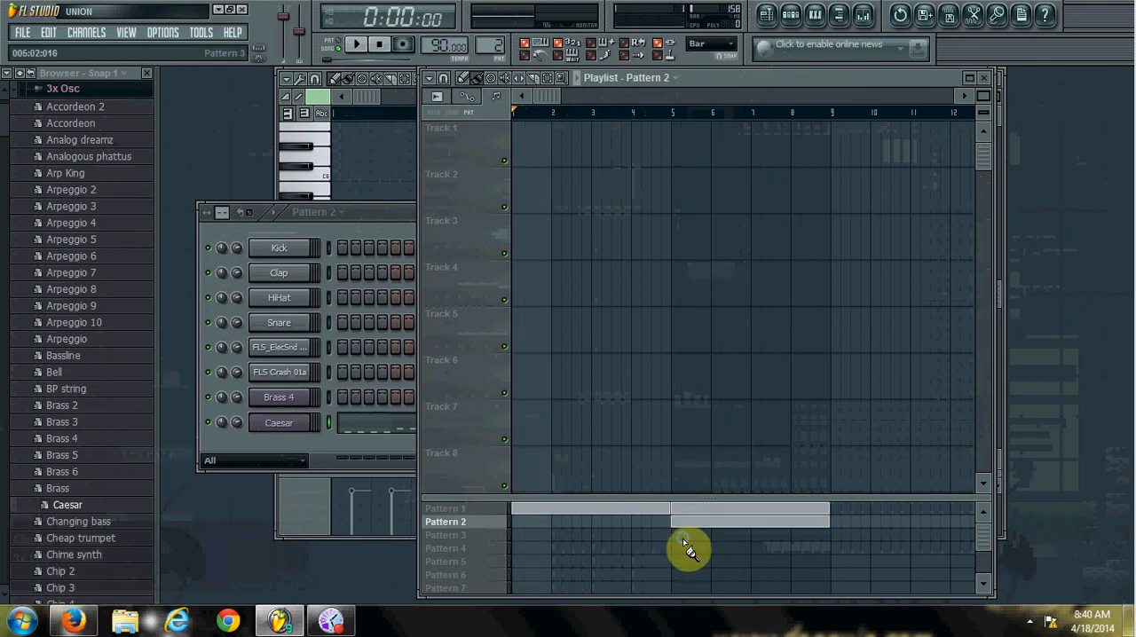
right_click(682, 538)
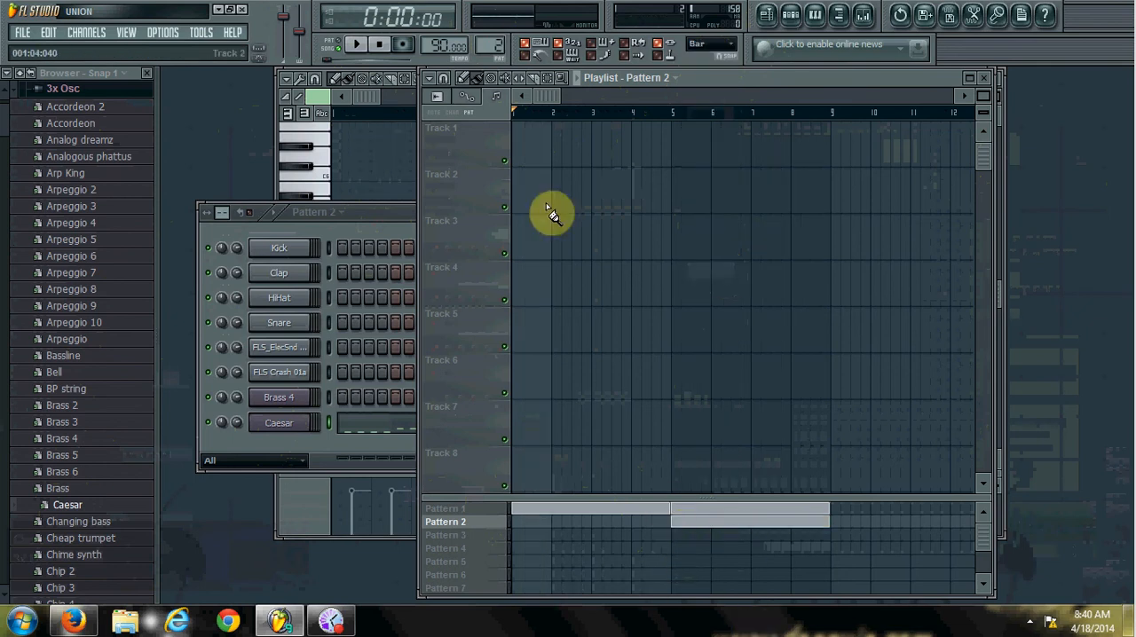
left_click(355, 48)
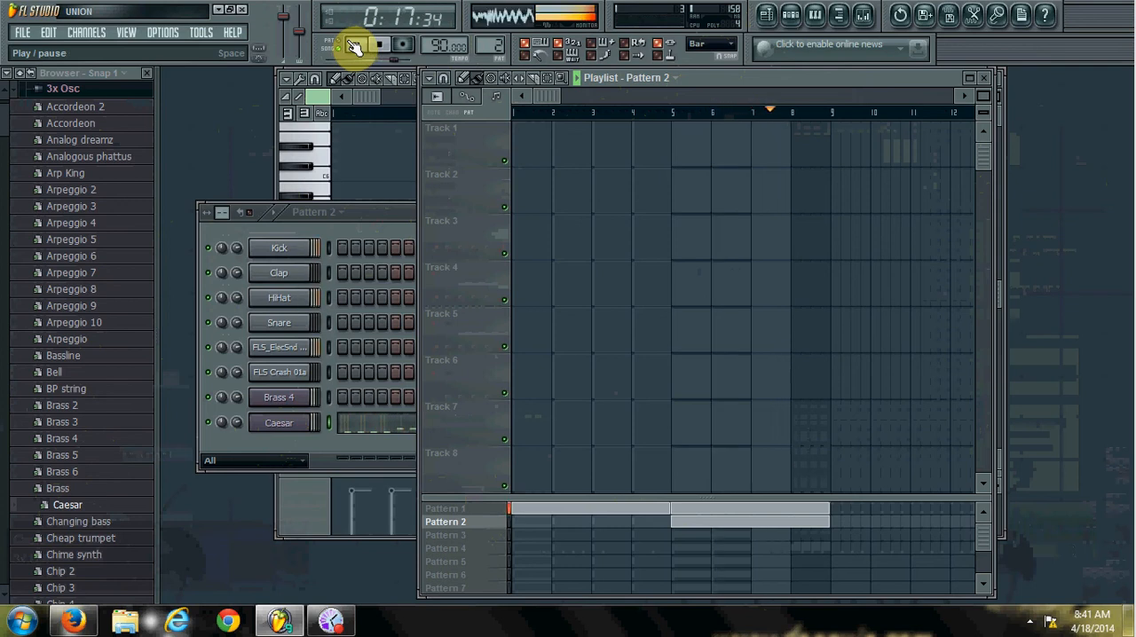
left_click(379, 47)
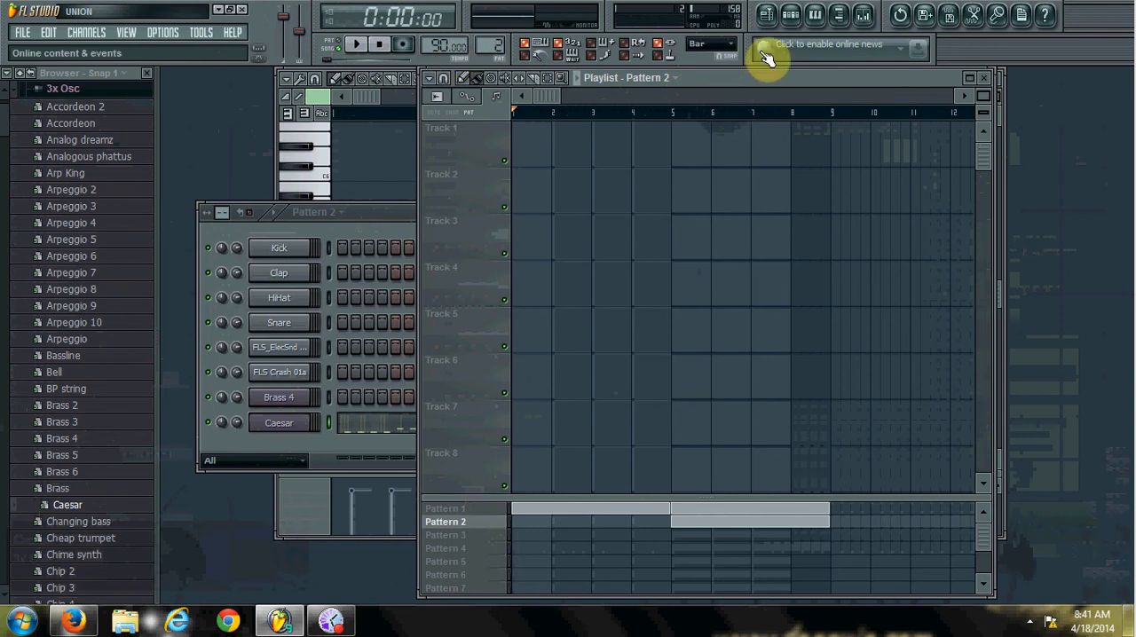
Open the mixer and load Fruity Limiter into effect slot 8 of the Master track.
left_click(864, 15)
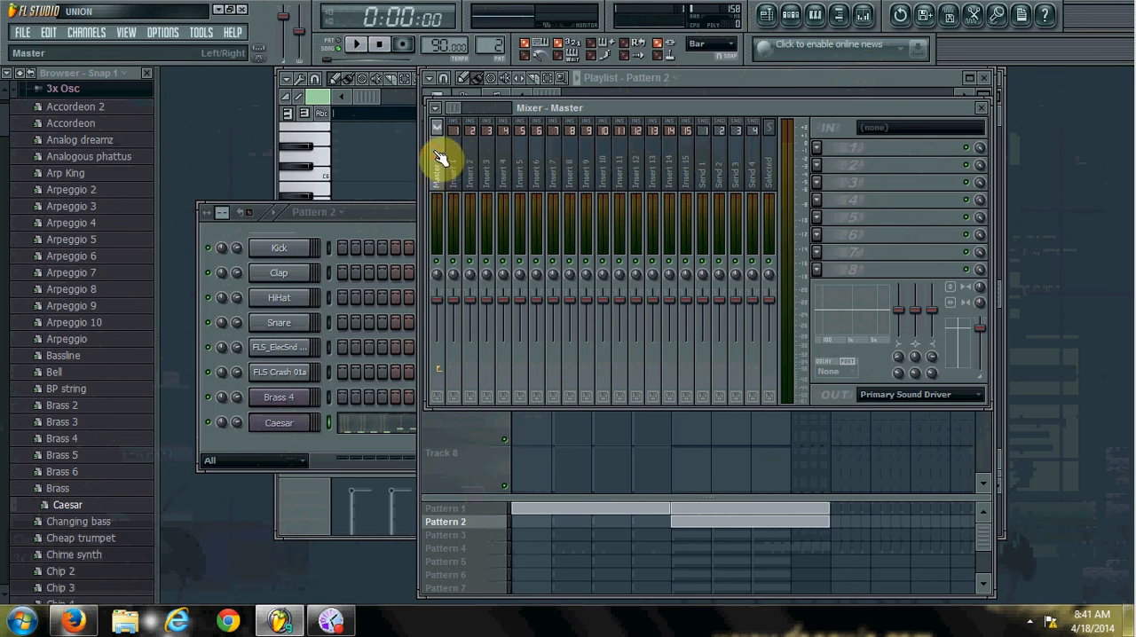
left_click(864, 15)
left_click(864, 15)
left_click(832, 144)
key("Escape")
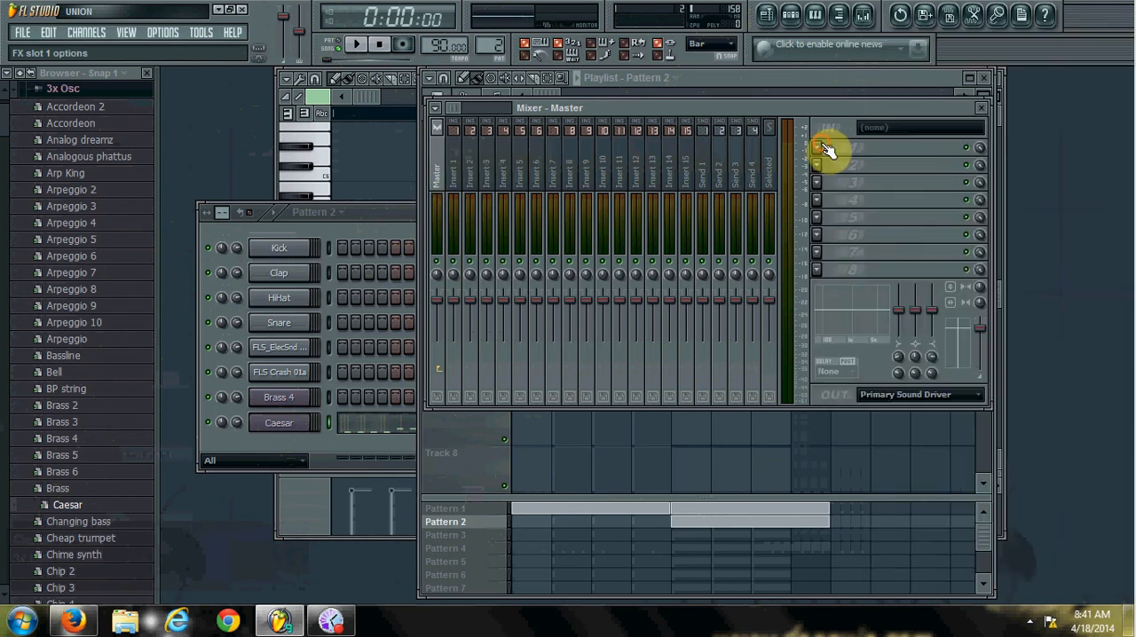
left_click(817, 269)
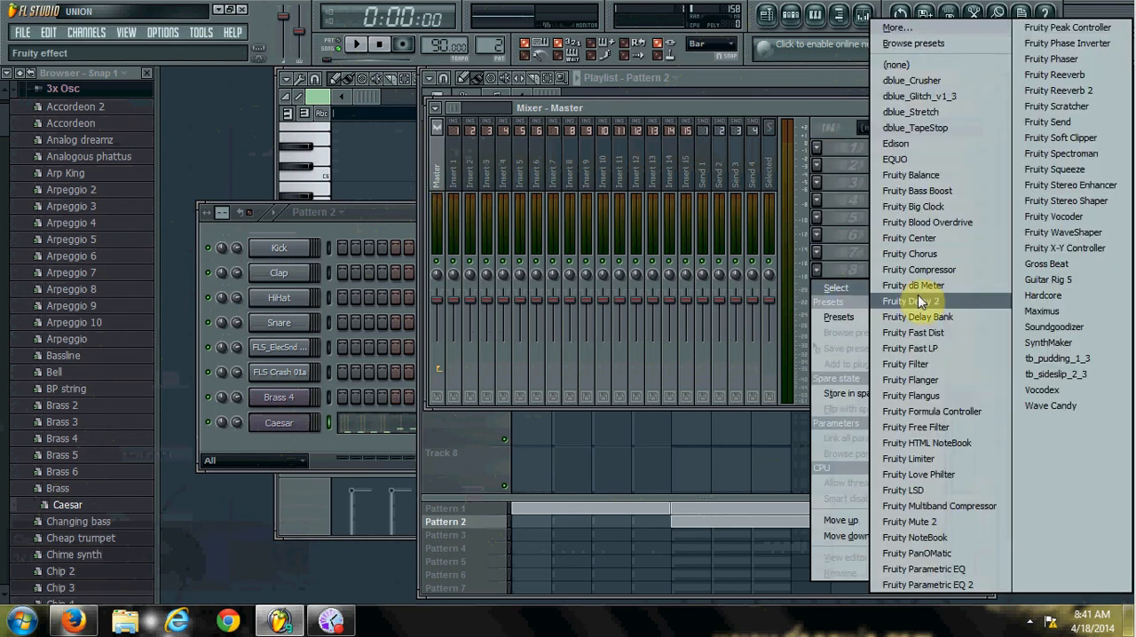
left_click(825, 272)
left_click(817, 268)
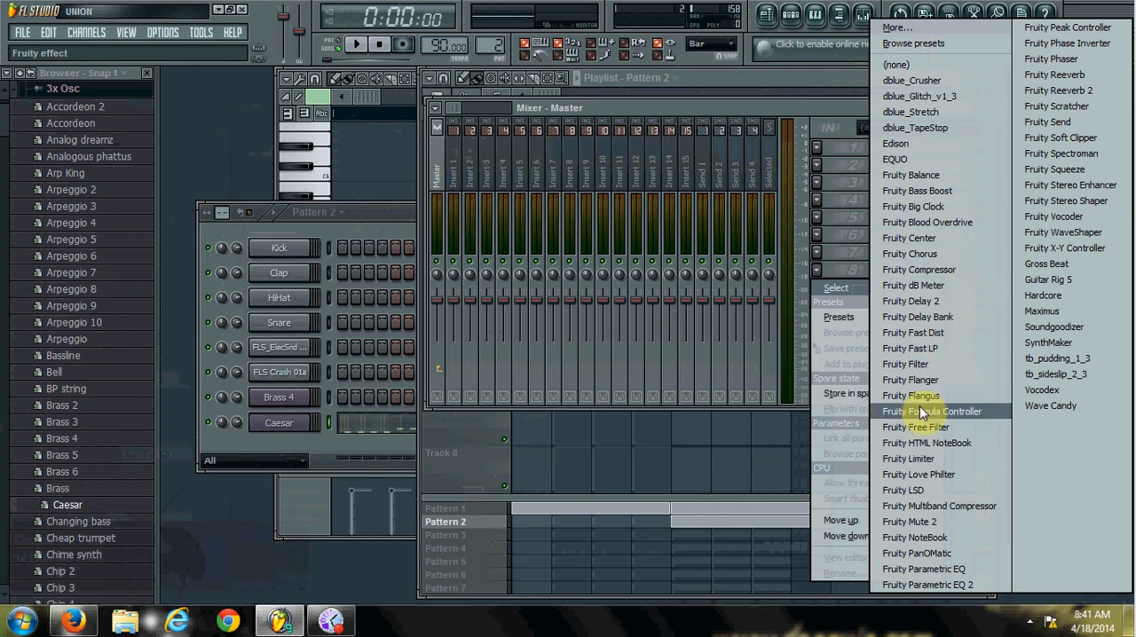
left_click(923, 454)
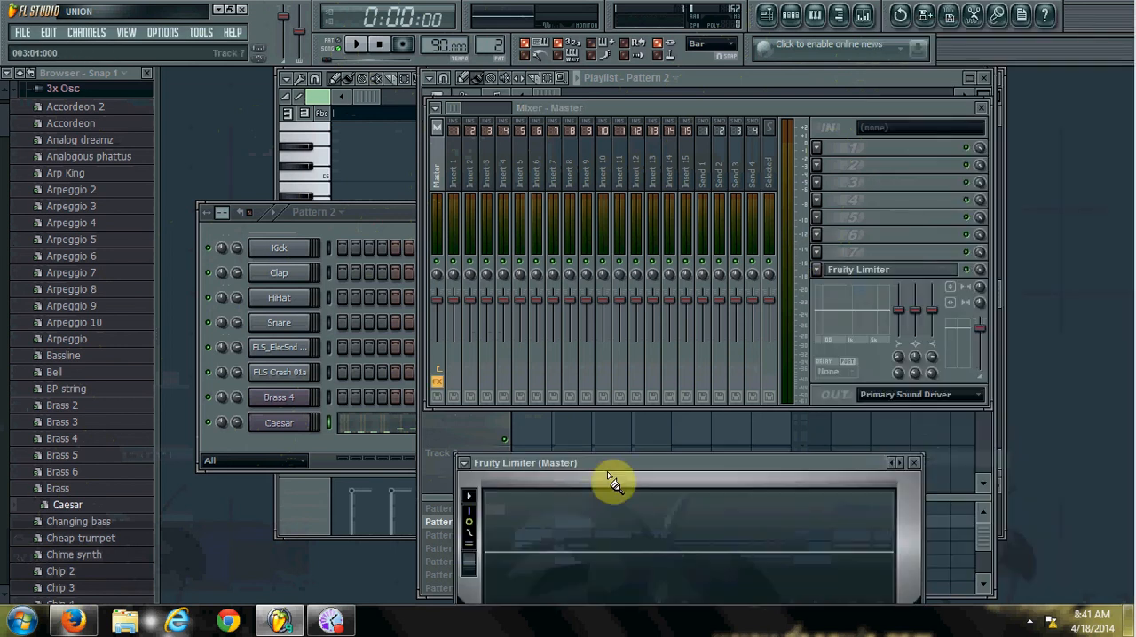
Move the Fruity Limiter window clear of the mixer and apply its Noise gate preset.
left_click_drag(622, 463, 336, 298)
left_click(206, 302)
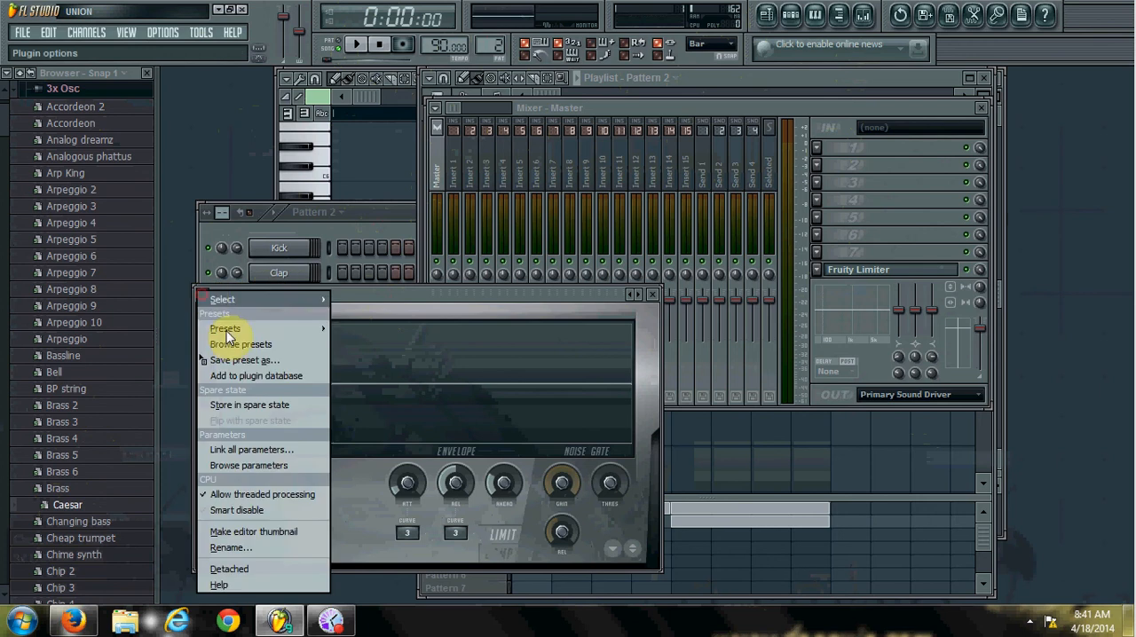
mouse_move(224, 330)
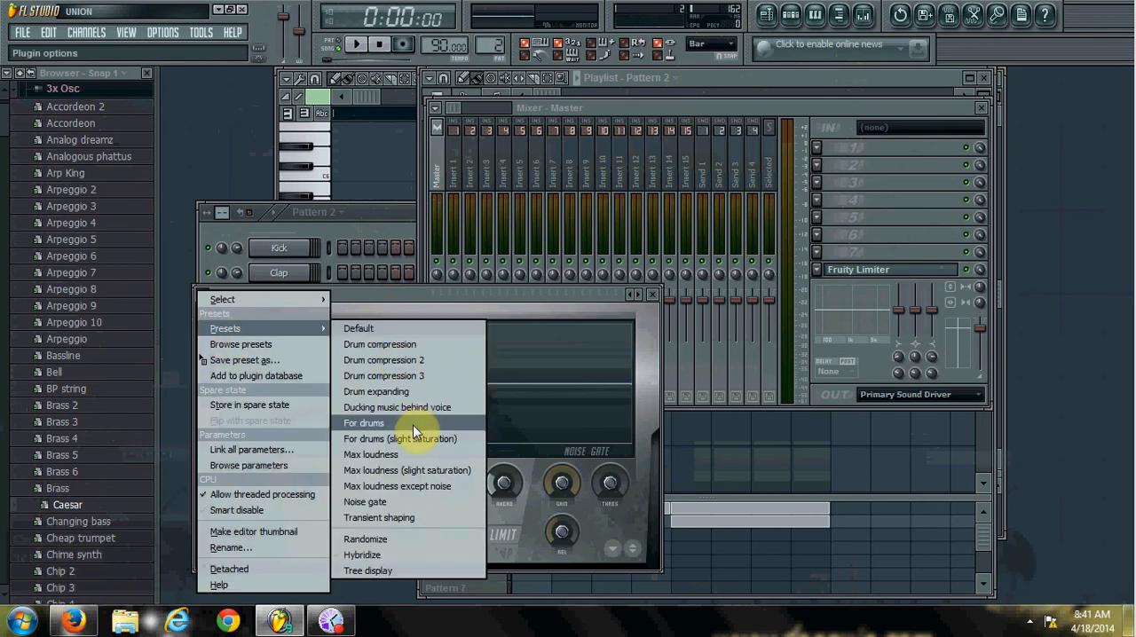
left_click(405, 500)
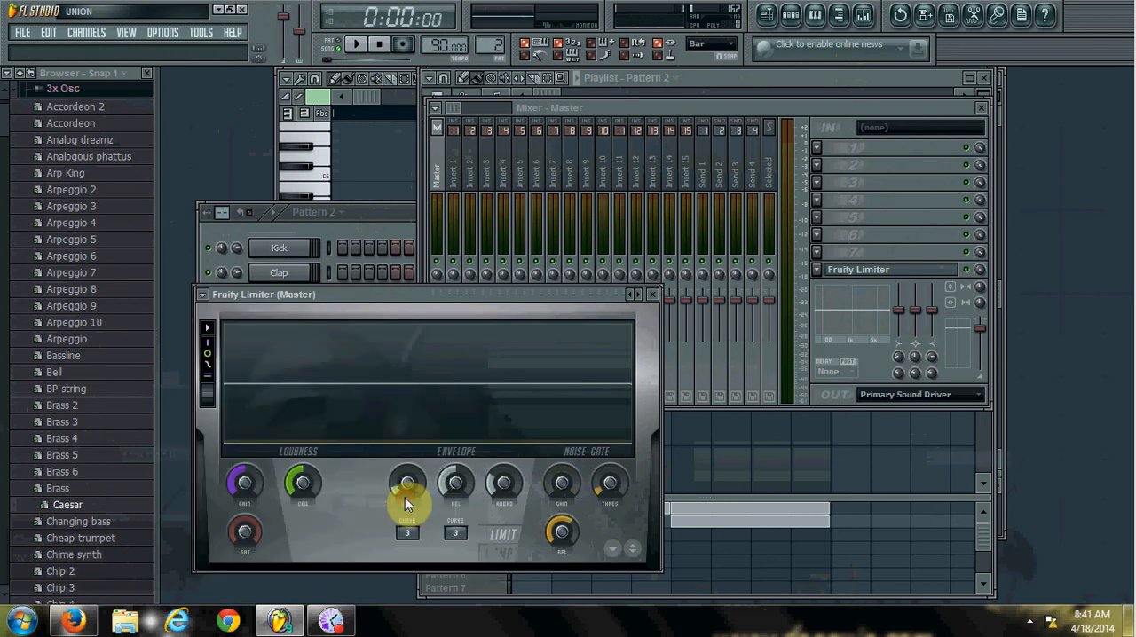
Load Fruity Multiband Compressor into Master slot 7 with the Mastering 2.4dB preset and play back the arrangement.
left_click(818, 252)
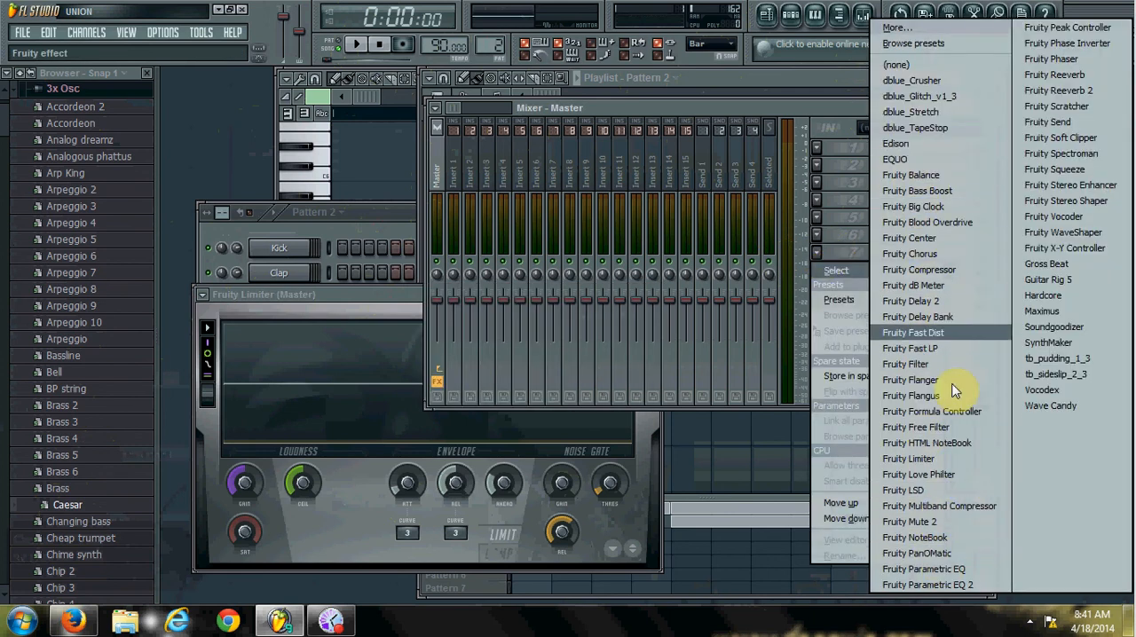
left_click(942, 507)
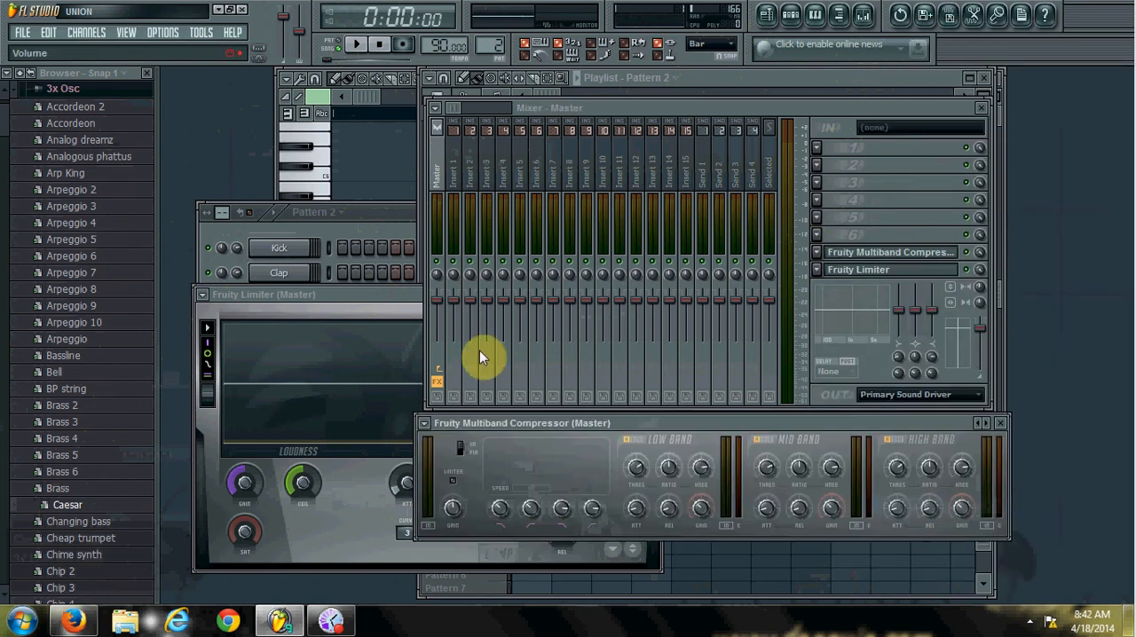
left_click(425, 424)
mouse_move(465, 333)
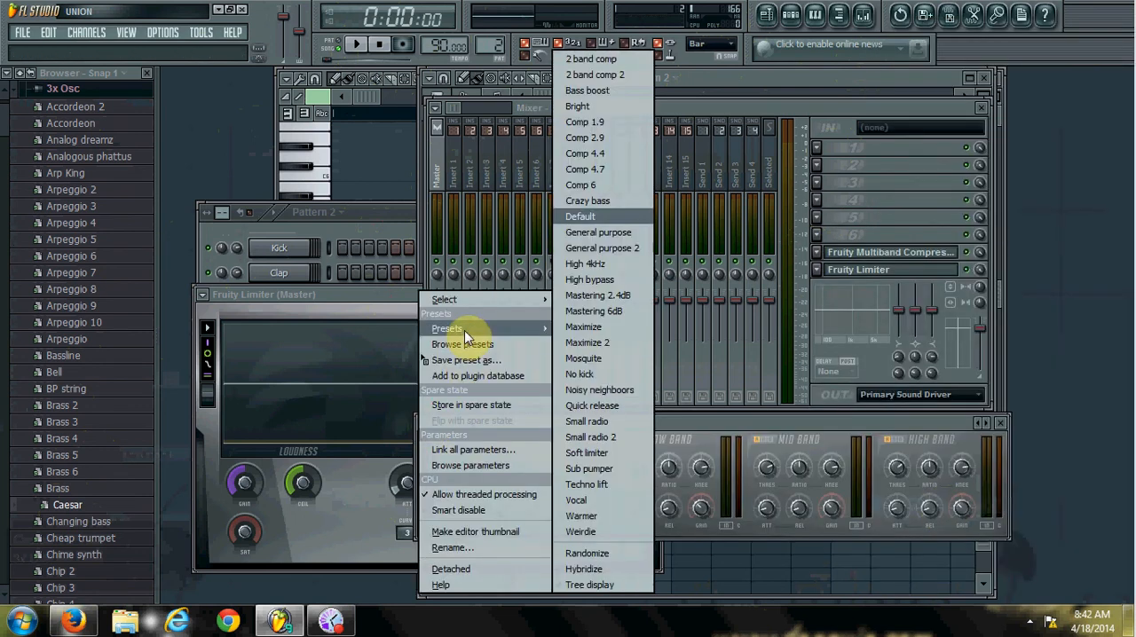
left_click(591, 298)
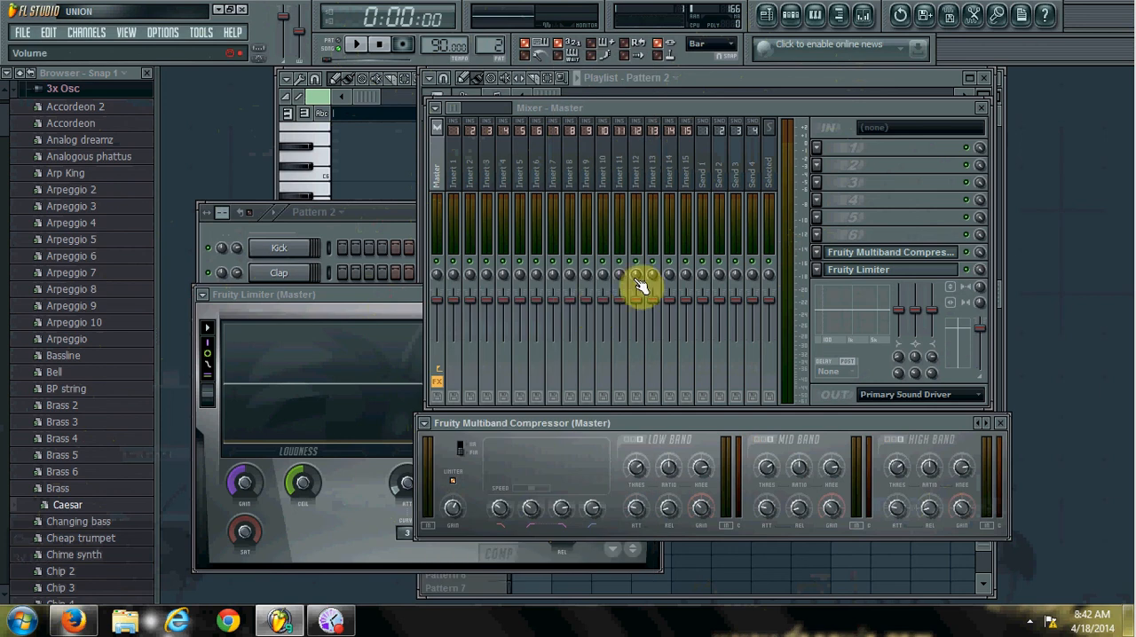
left_click(430, 426)
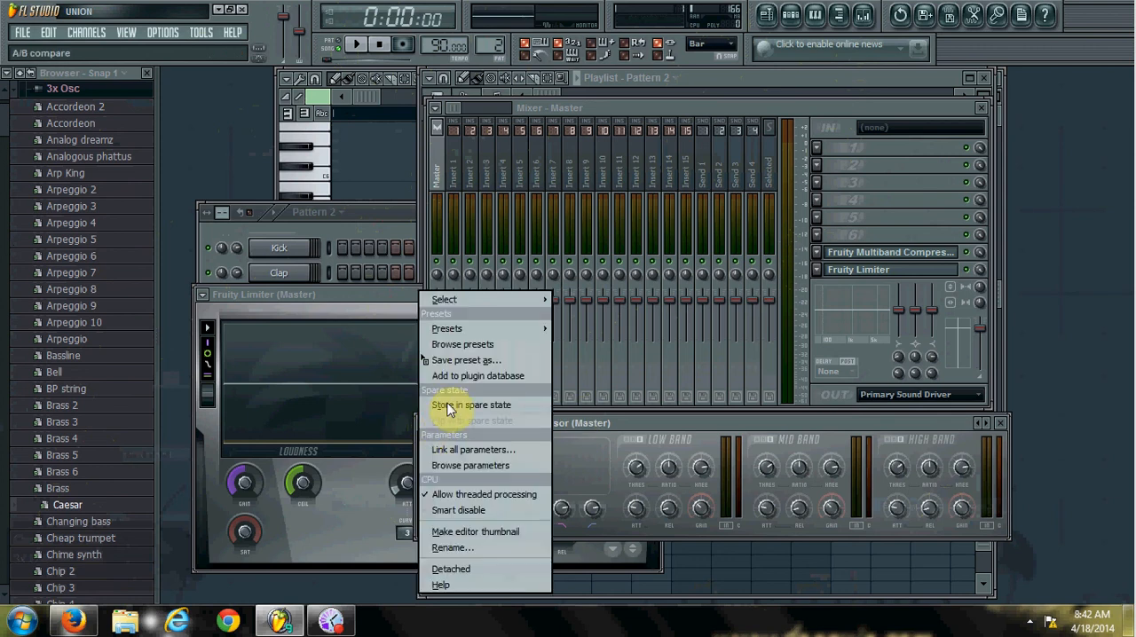
mouse_move(464, 328)
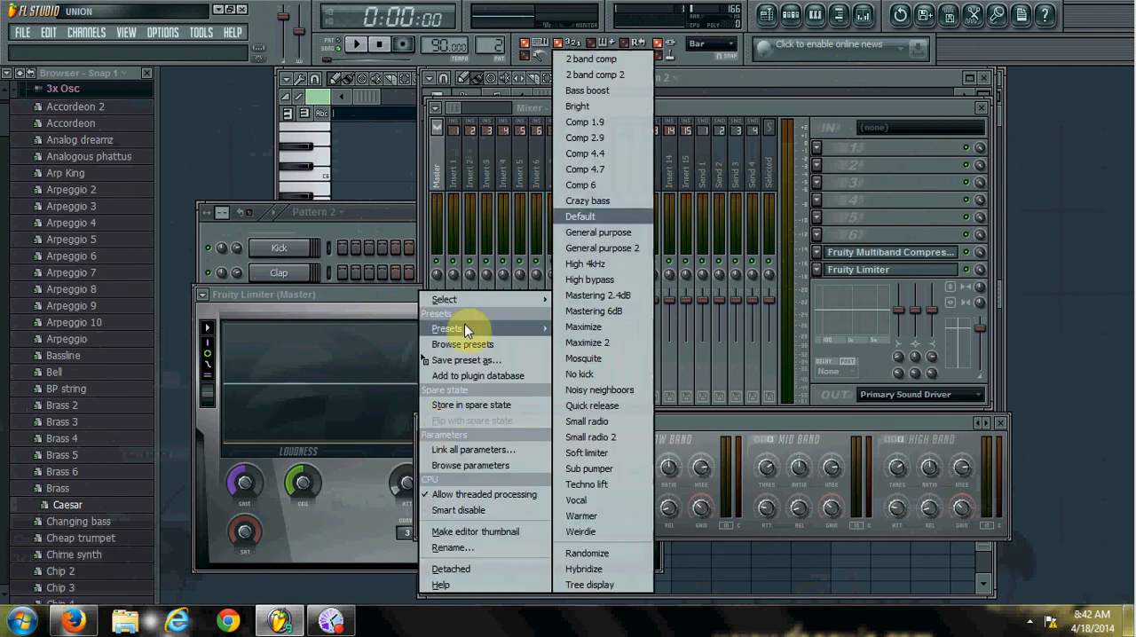
left_click(625, 294)
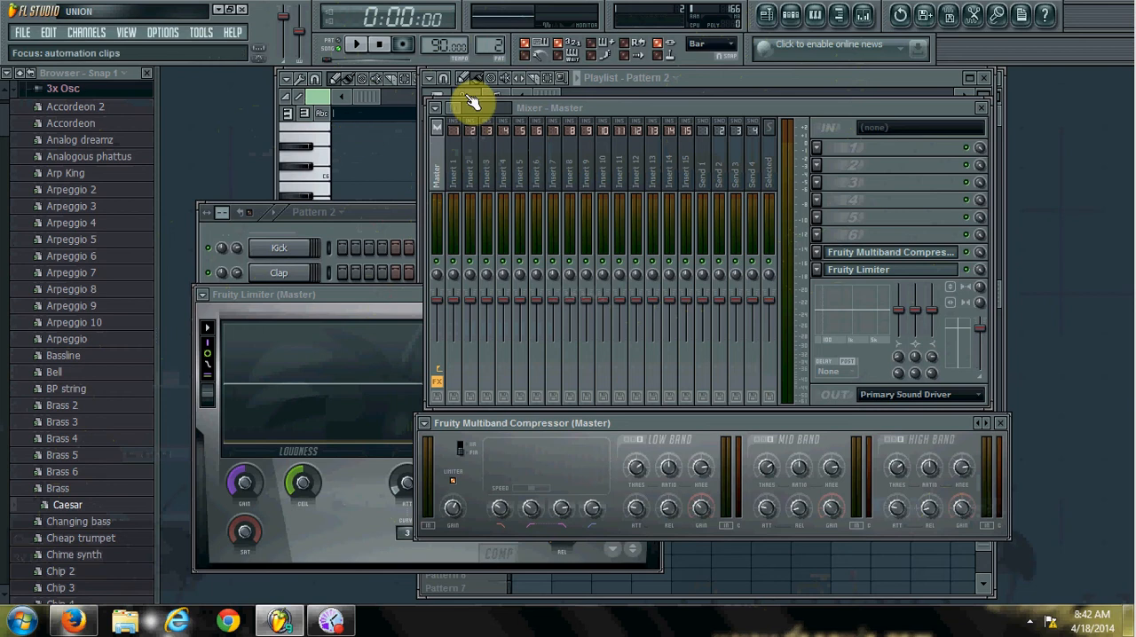
key("space")
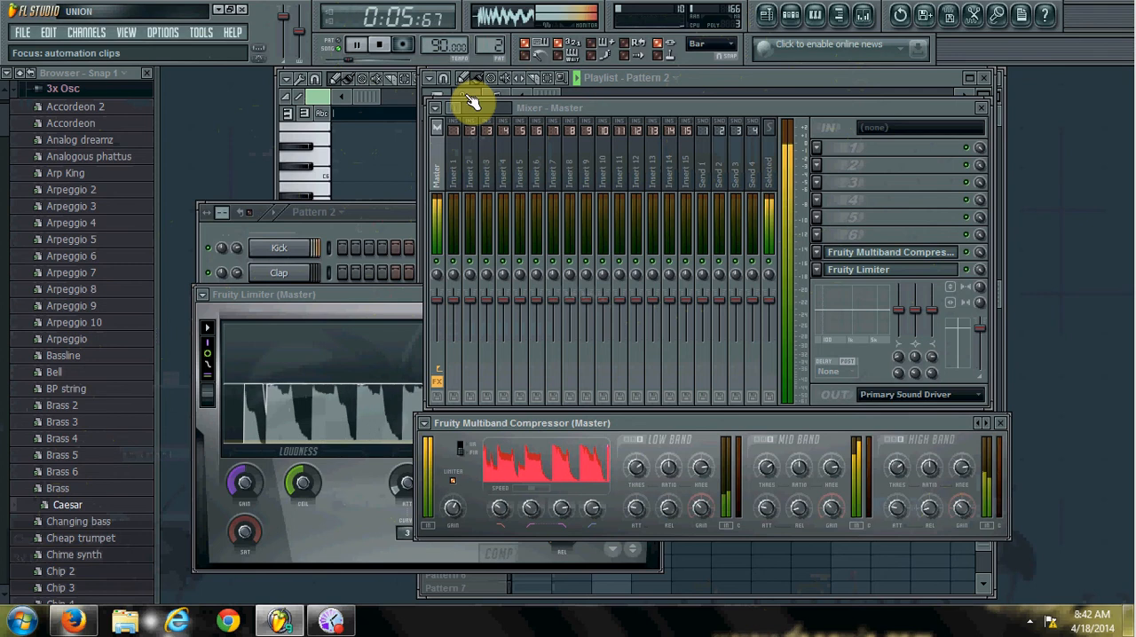
left_click(387, 50)
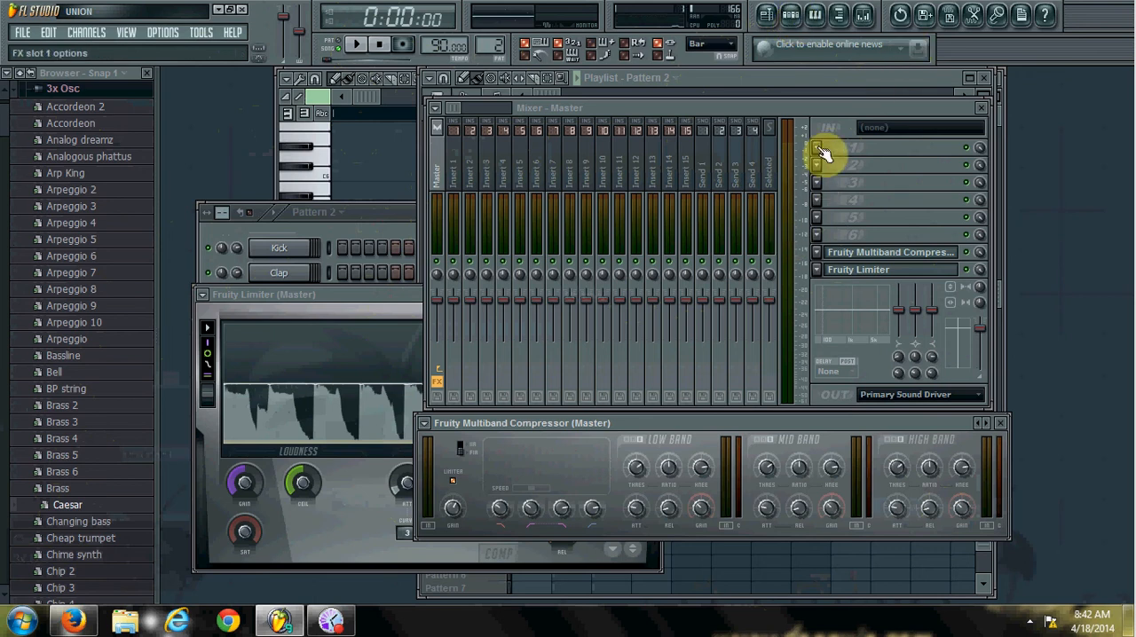
Load Soundgoodizer into effect slot 1 of the Master track and set it to mode C.
left_click(818, 147)
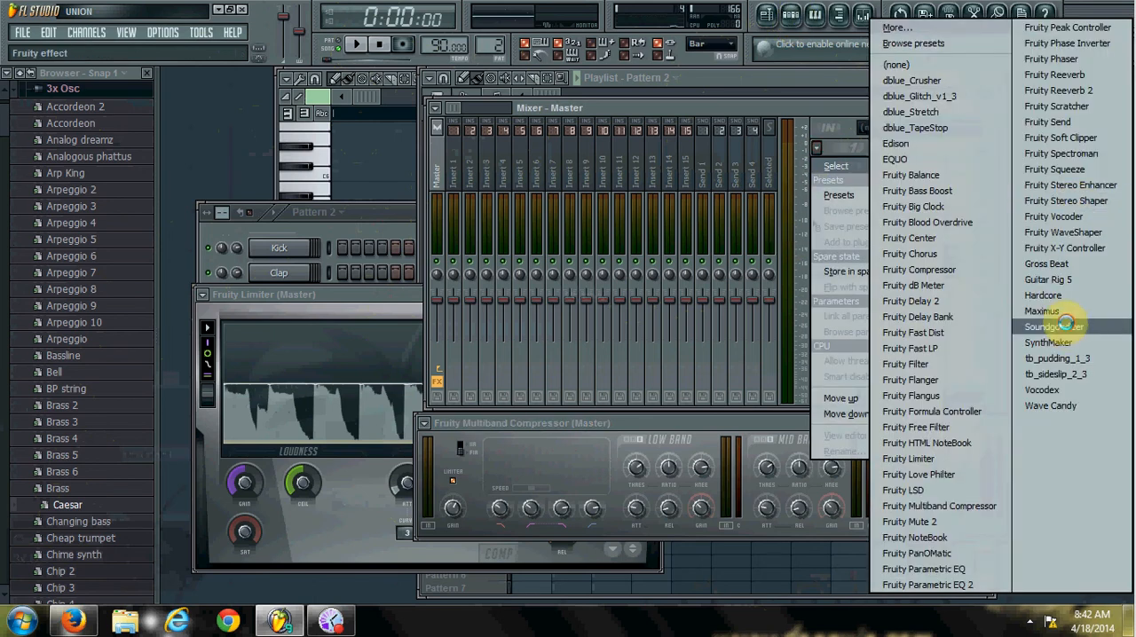
left_click(1068, 327)
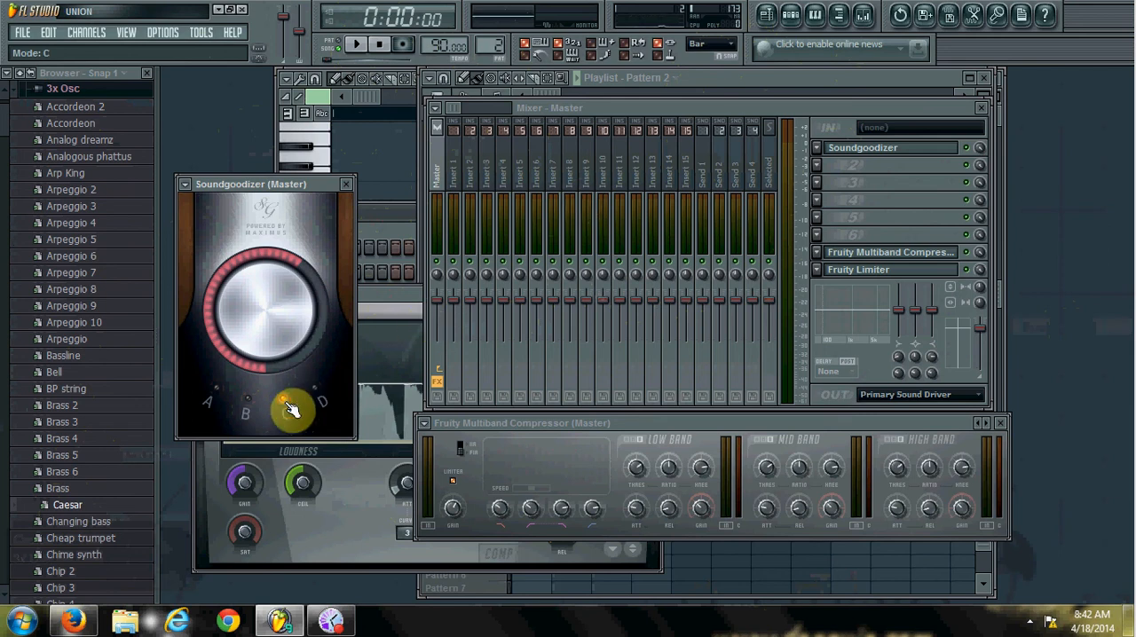
Route the Kick channel to mixer track 2 and close its channel settings.
left_click(383, 227)
left_click(280, 252)
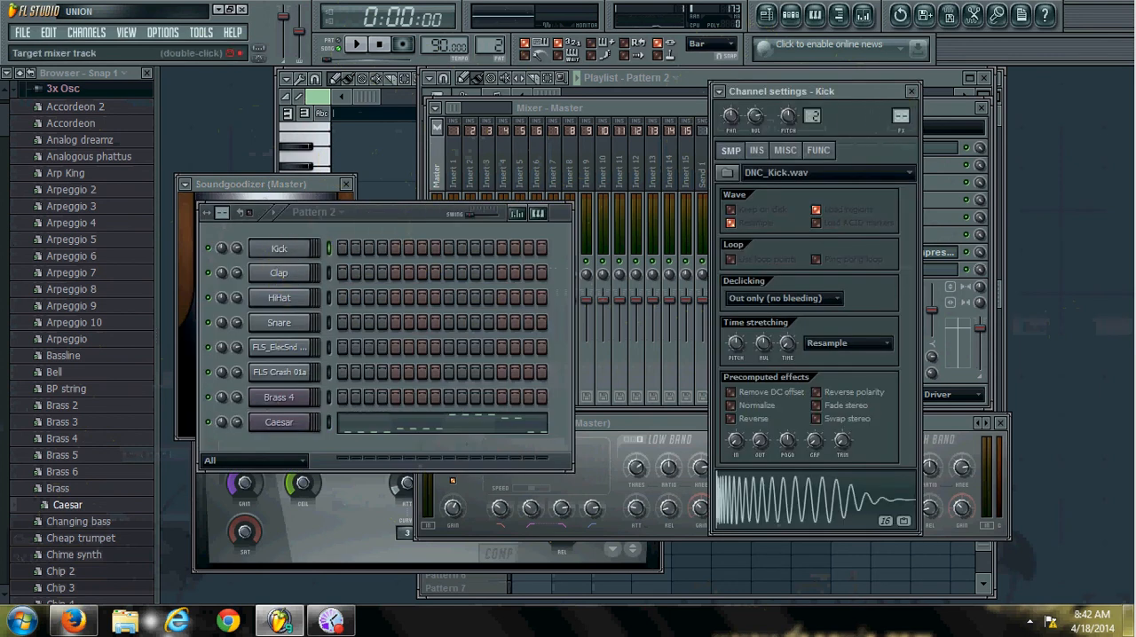
scroll(902, 117, "up", 2)
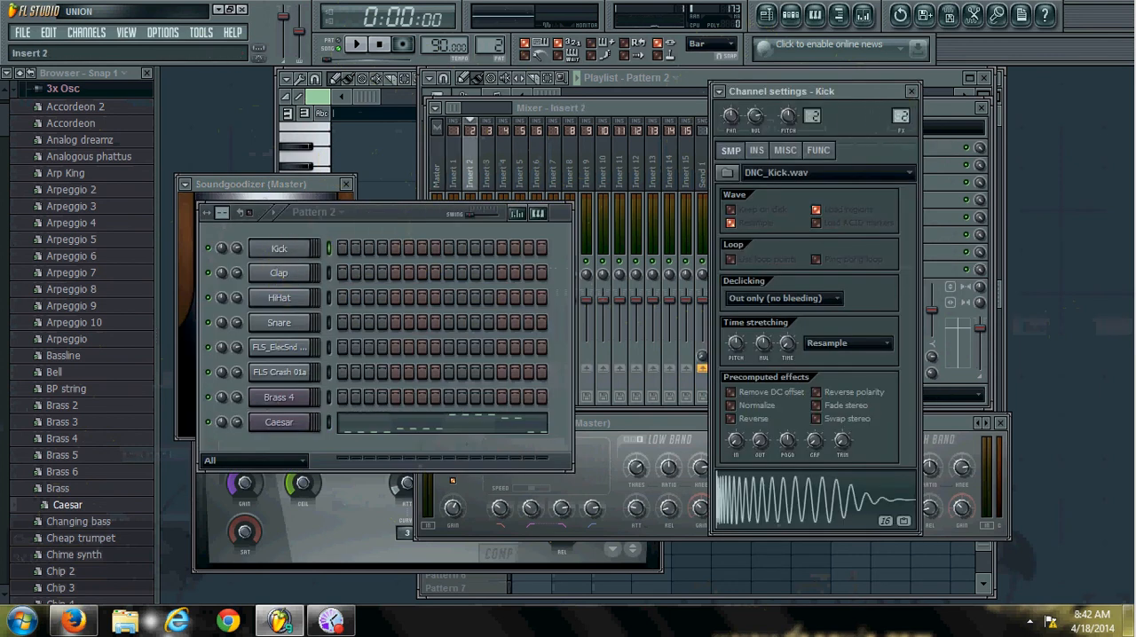
left_click(912, 92)
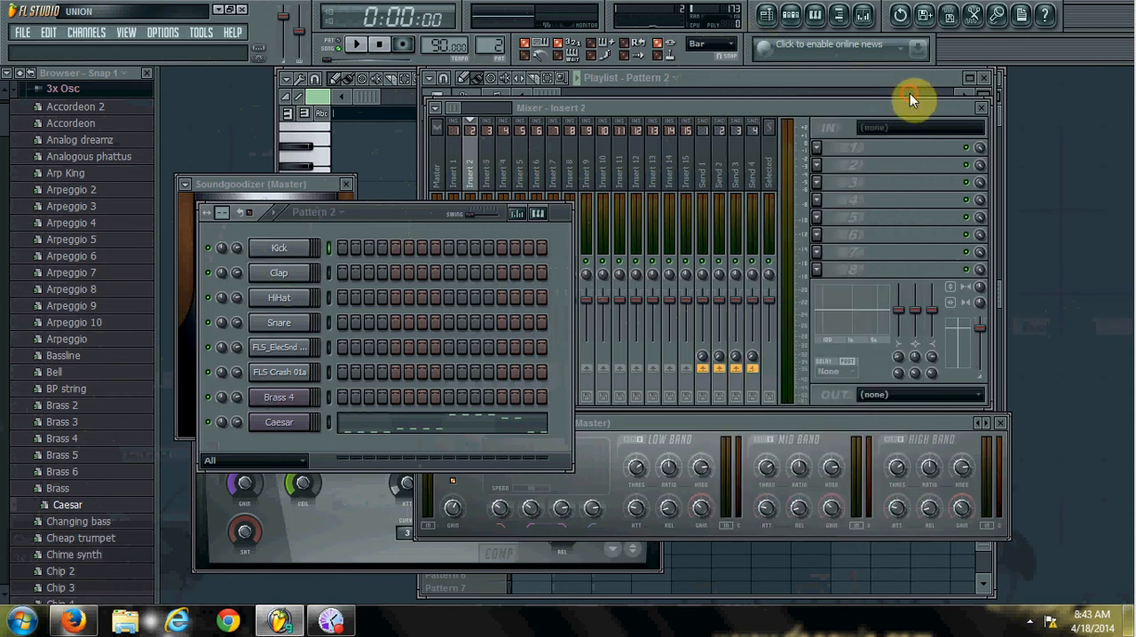
Load Fruity Blood Overdrive into slot 1 of Insert 2, raise its PreAmp to about 0.39 and start playback.
left_click(477, 156)
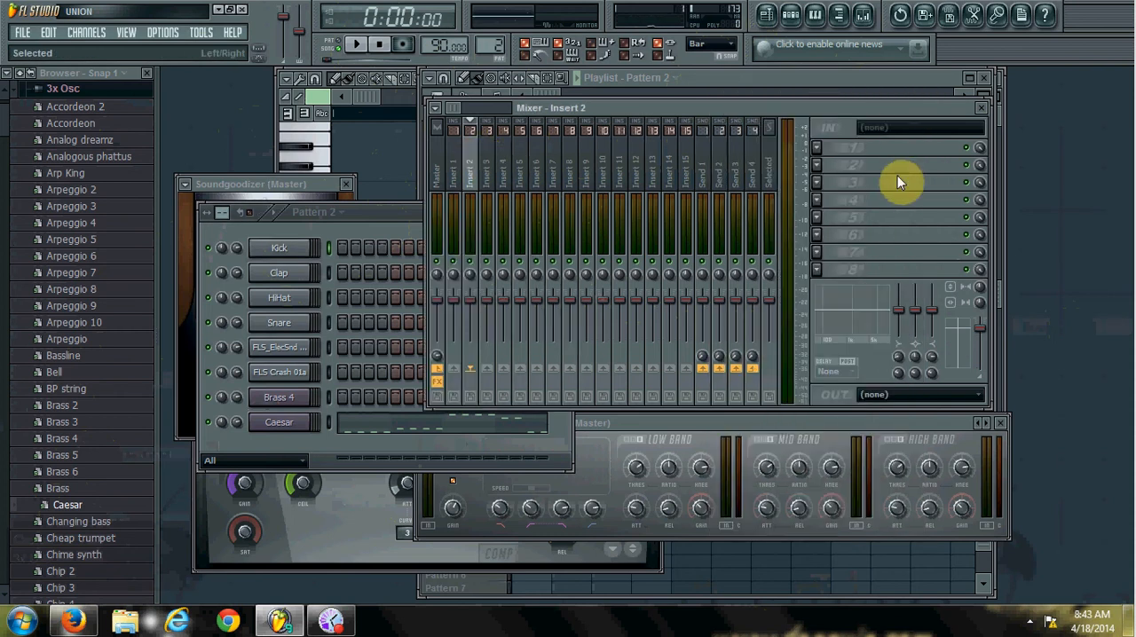
left_click(818, 147)
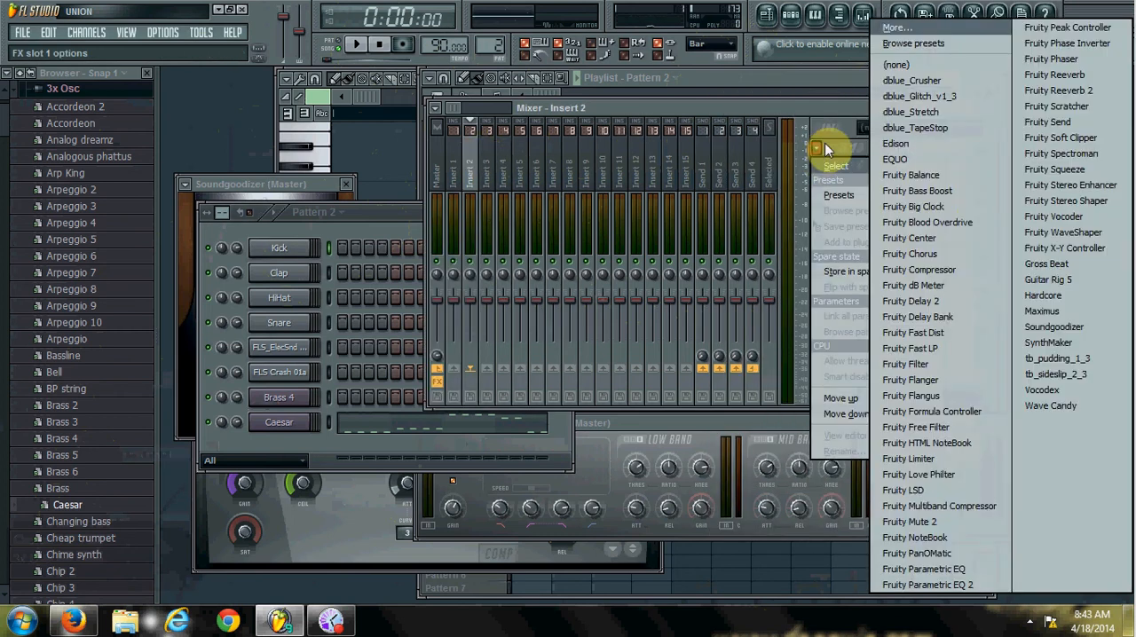
left_click(936, 221)
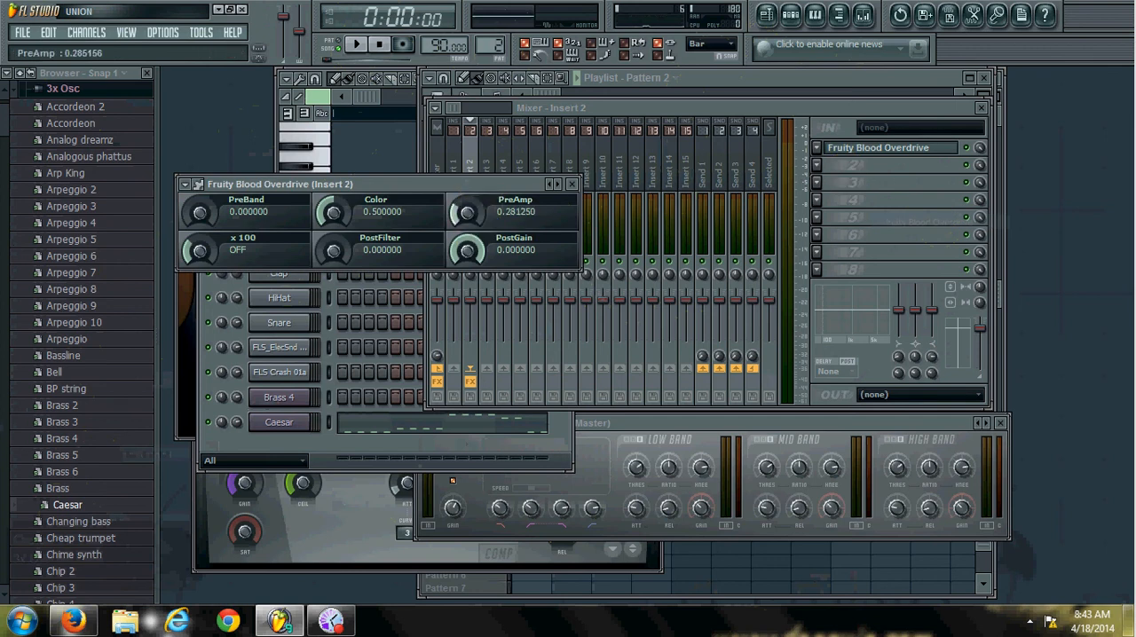
key("space")
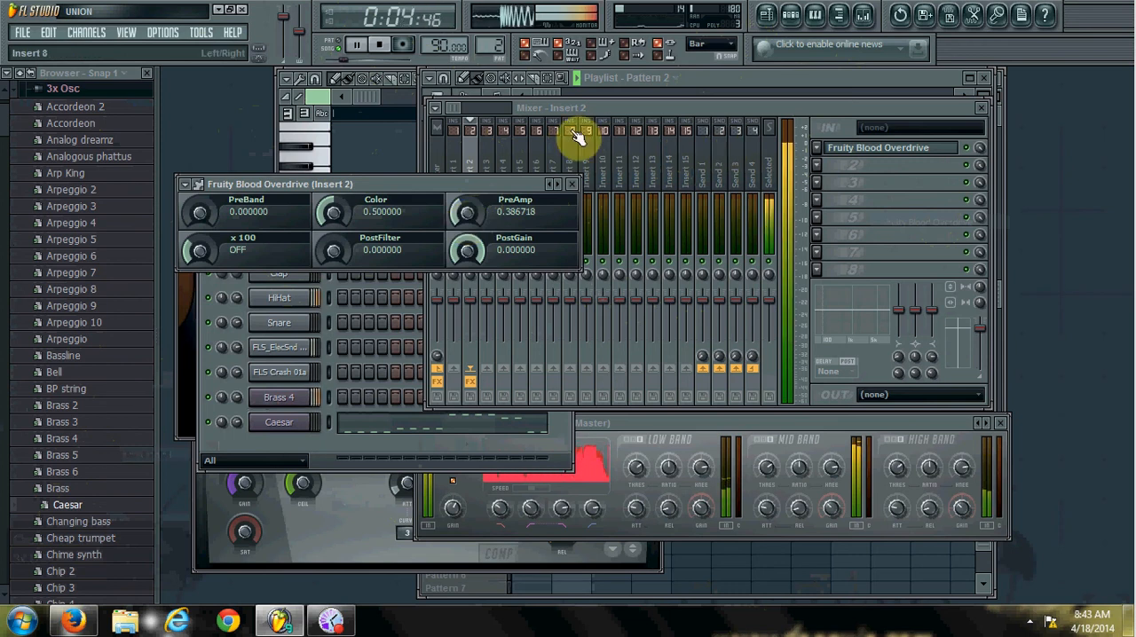
Stop playback and load EQUO into effect slot 2 of Insert 2.
left_click(385, 47)
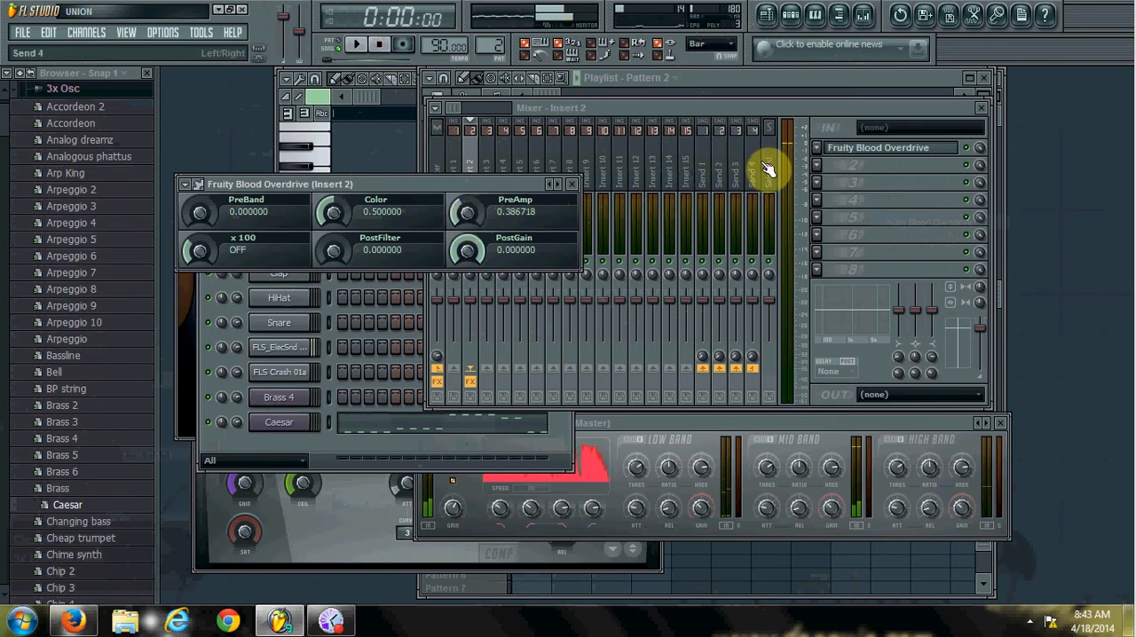
left_click(820, 166)
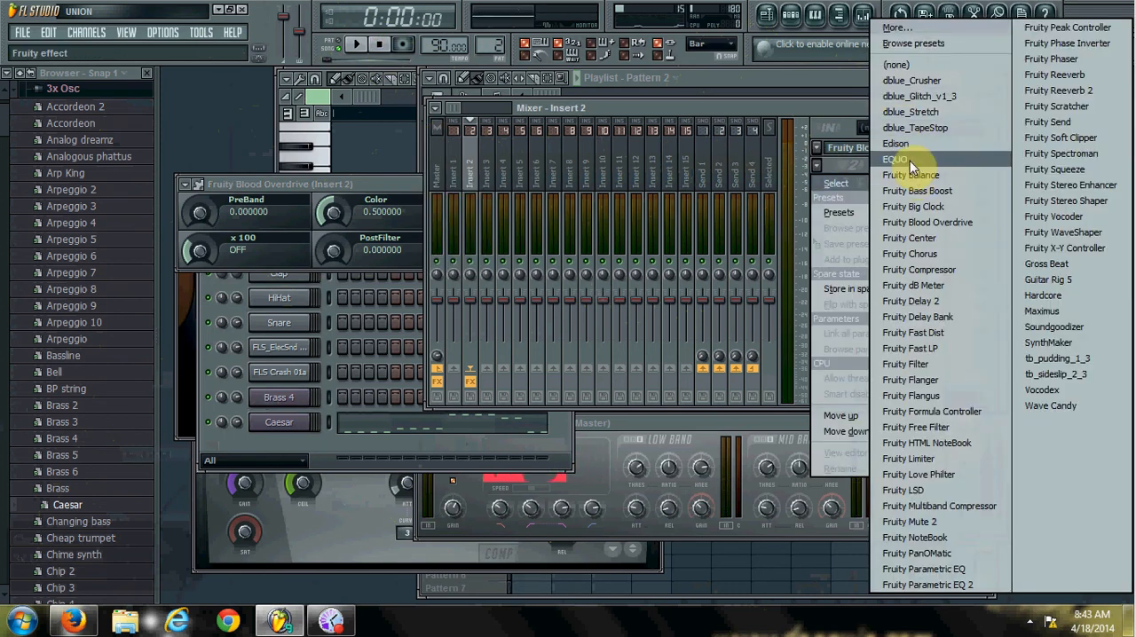
left_click(910, 161)
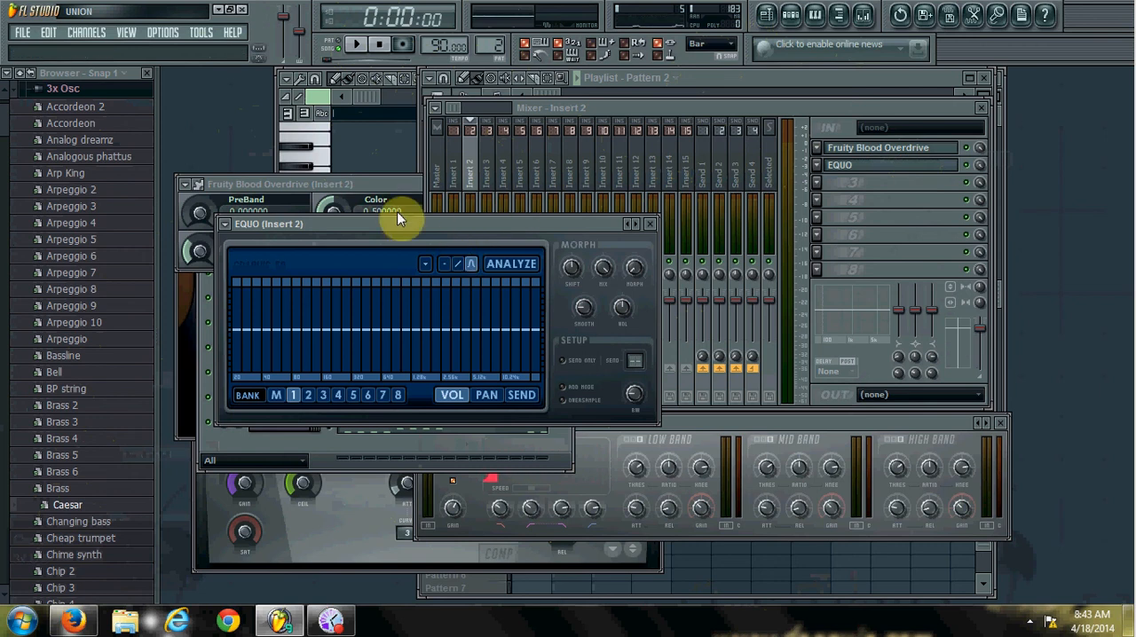
Shape the EQUO volume curve with the lowest bands cut and a boost around 160 Hz, and audition the arrangement.
mouse_move(294, 355)
left_mouse_down()
mouse_move(302, 256)
mouse_move(284, 322)
mouse_move(261, 310)
mouse_move(299, 363)
mouse_move(266, 388)
mouse_move(292, 355)
mouse_move(296, 308)
mouse_move(278, 345)
left_mouse_up()
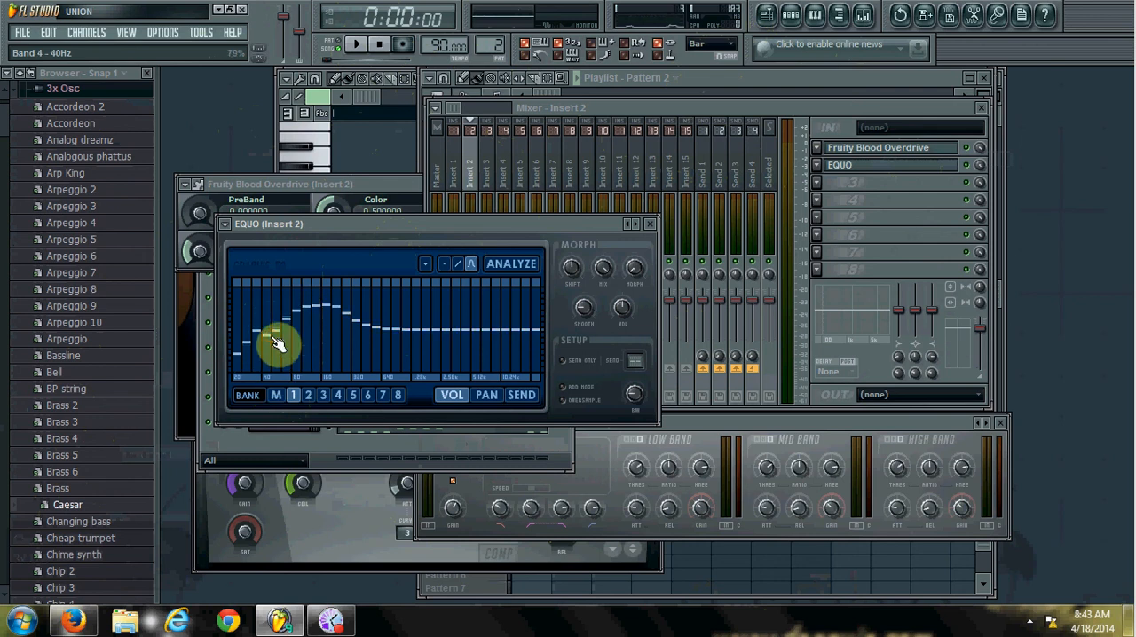
left_click(245, 345)
key("space")
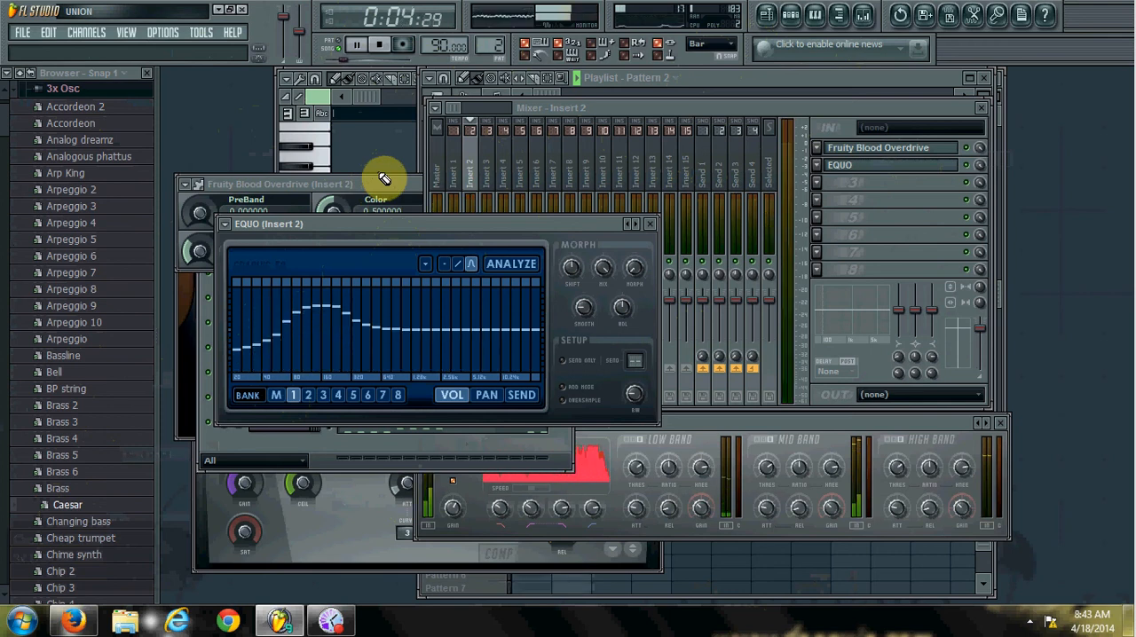
key("space")
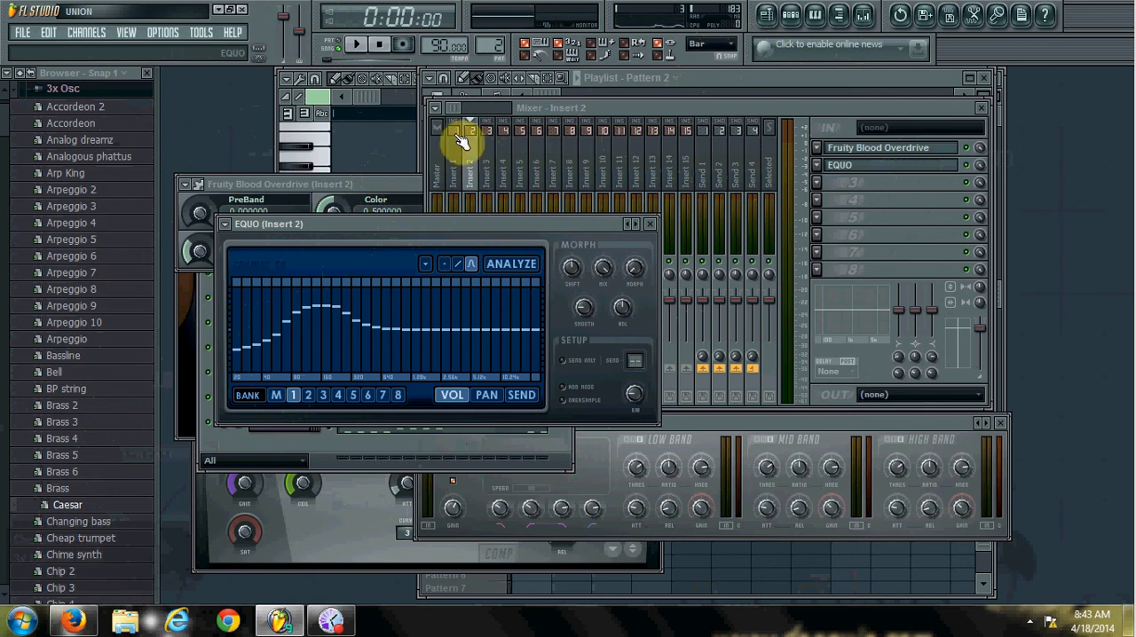
Open the events of Fruity Blood Overdrive's PreAmp on Insert 2 for editing in the piano roll.
left_click(399, 185)
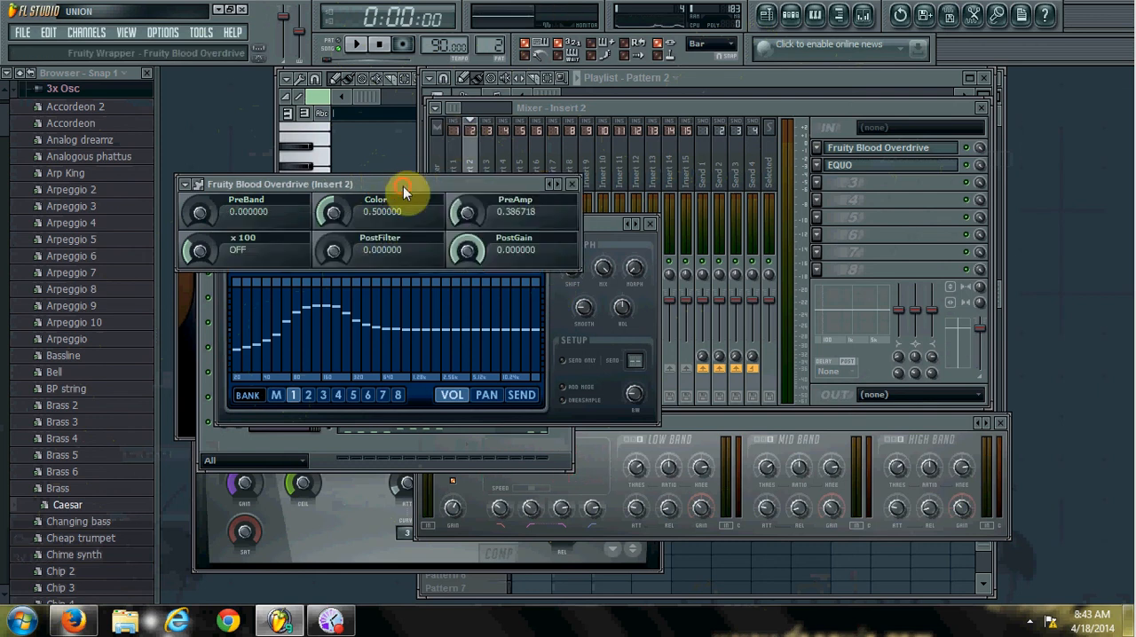
right_click(462, 216)
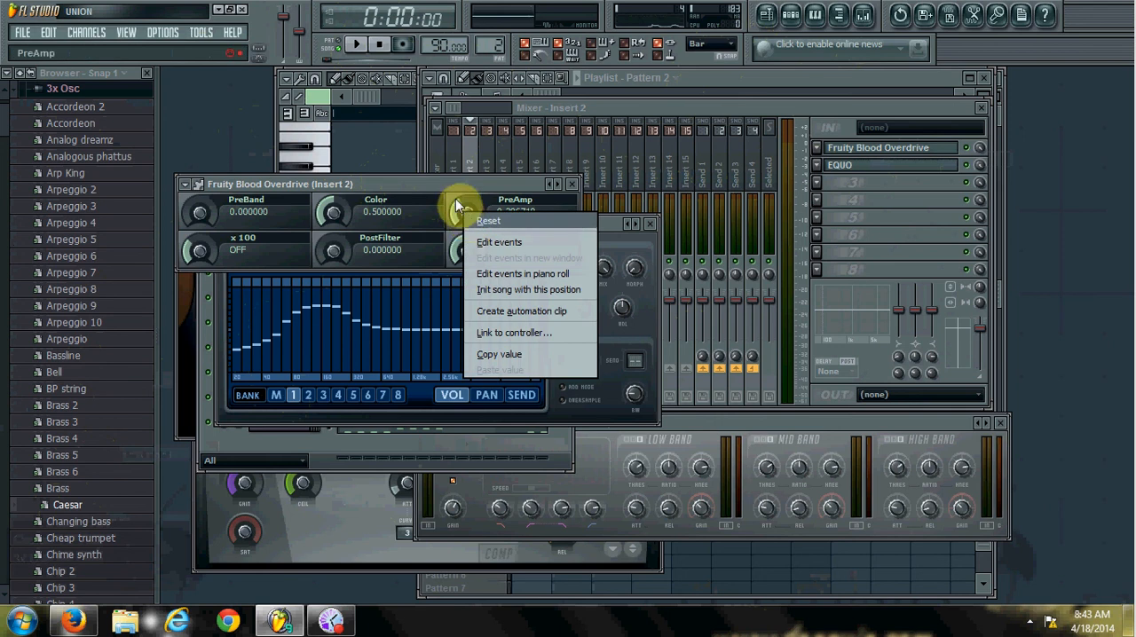
left_click(457, 184)
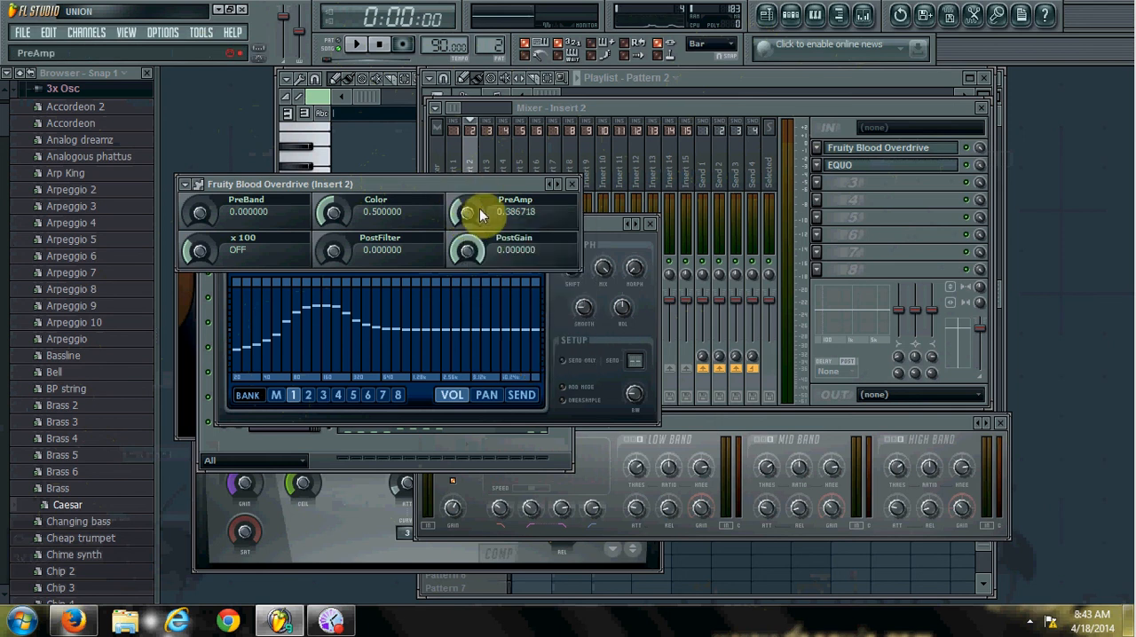
right_click(468, 213)
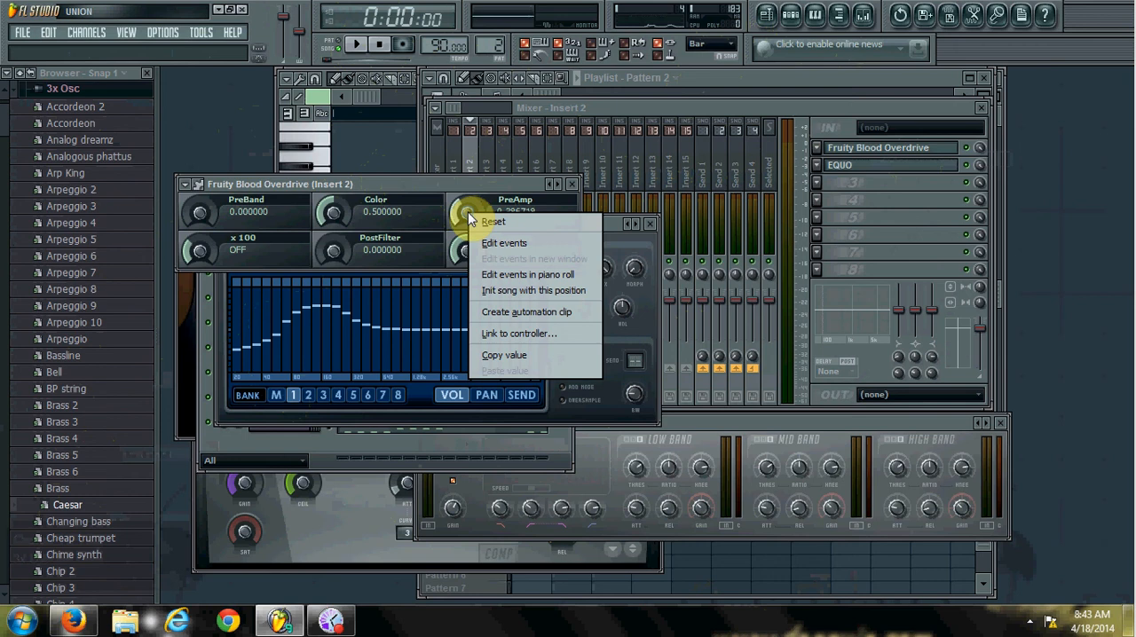
left_click(513, 282)
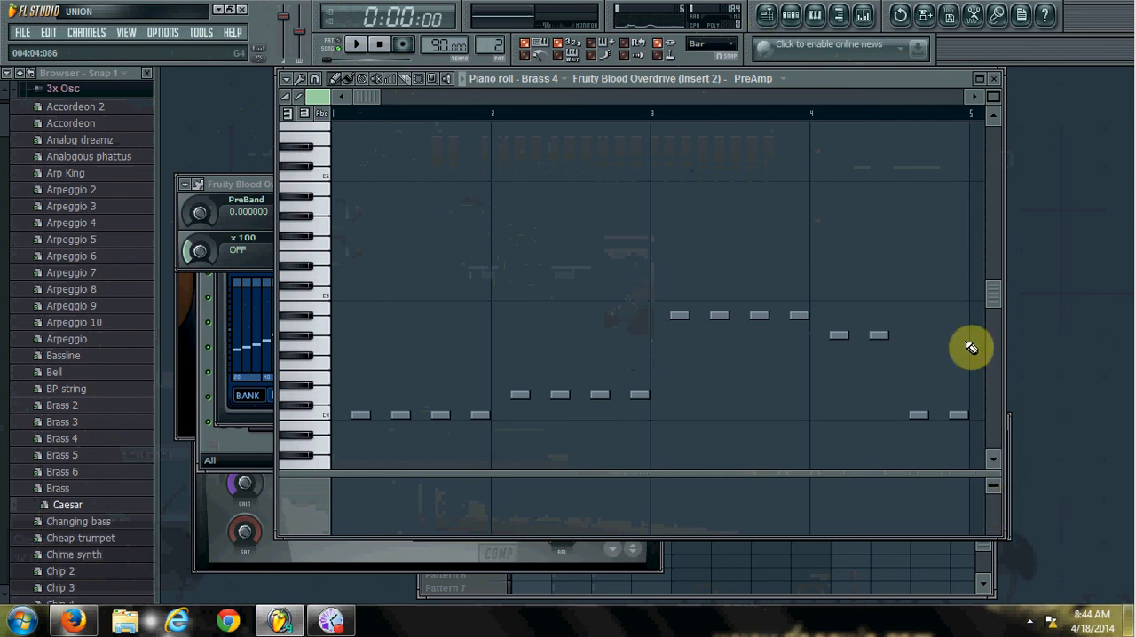
Set the PreAmp event at the start of bar 1 to 0% and try the LFO tool on the events.
mouse_move(938, 539)
left_mouse_down()
mouse_move(944, 586)
mouse_move(945, 551)
left_mouse_up()
left_click(358, 524)
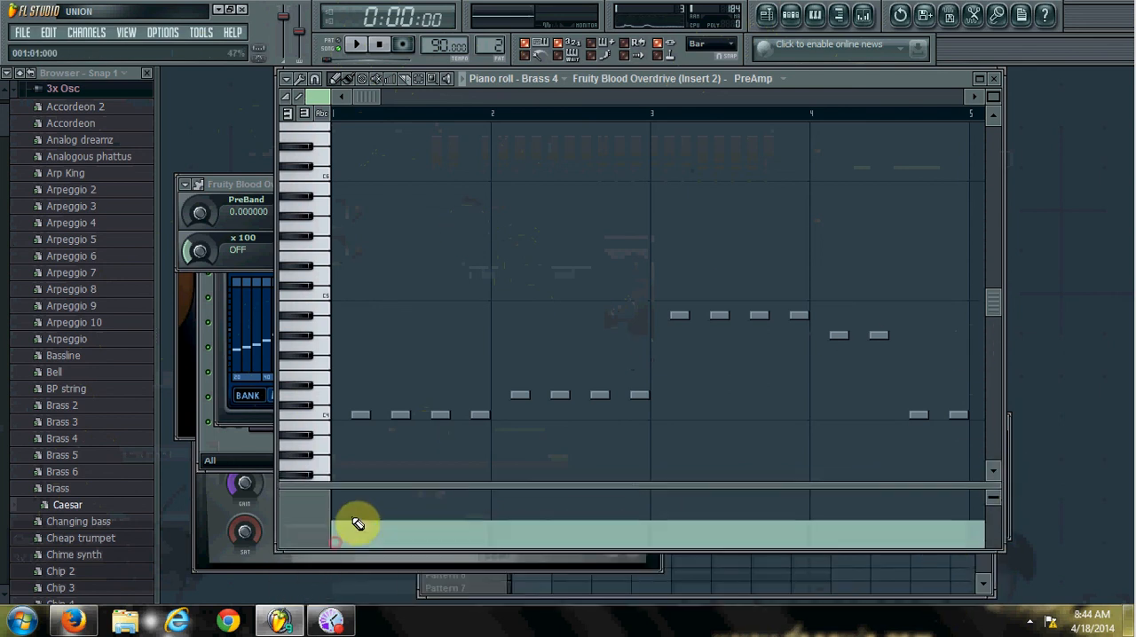
left_click_drag(360, 532, 362, 554)
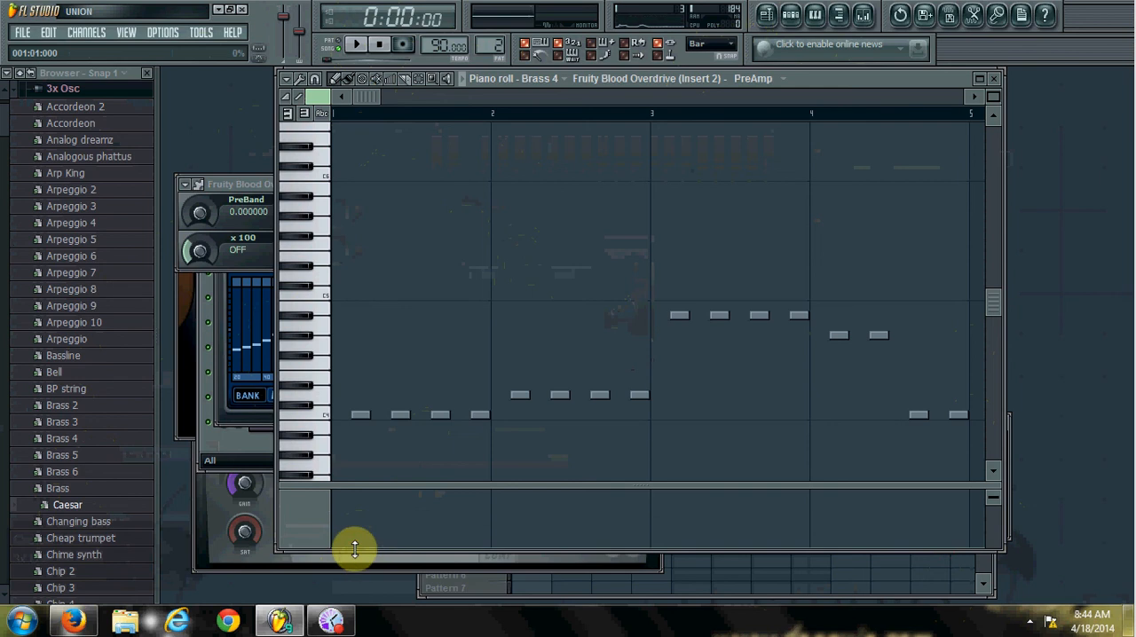
key("alt+o")
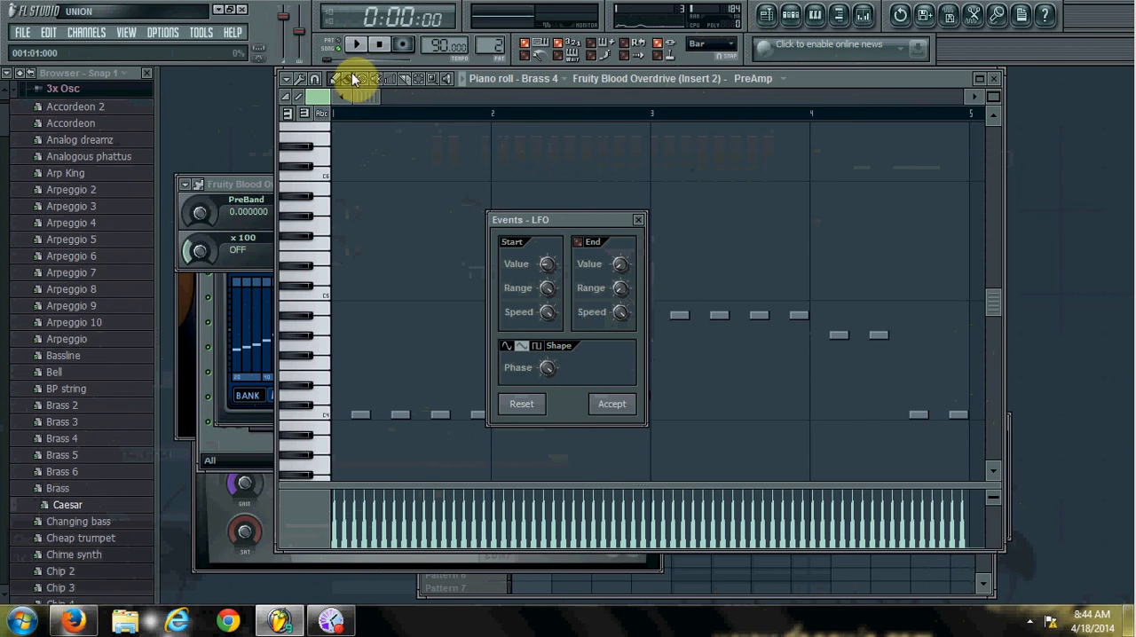
left_click(641, 220)
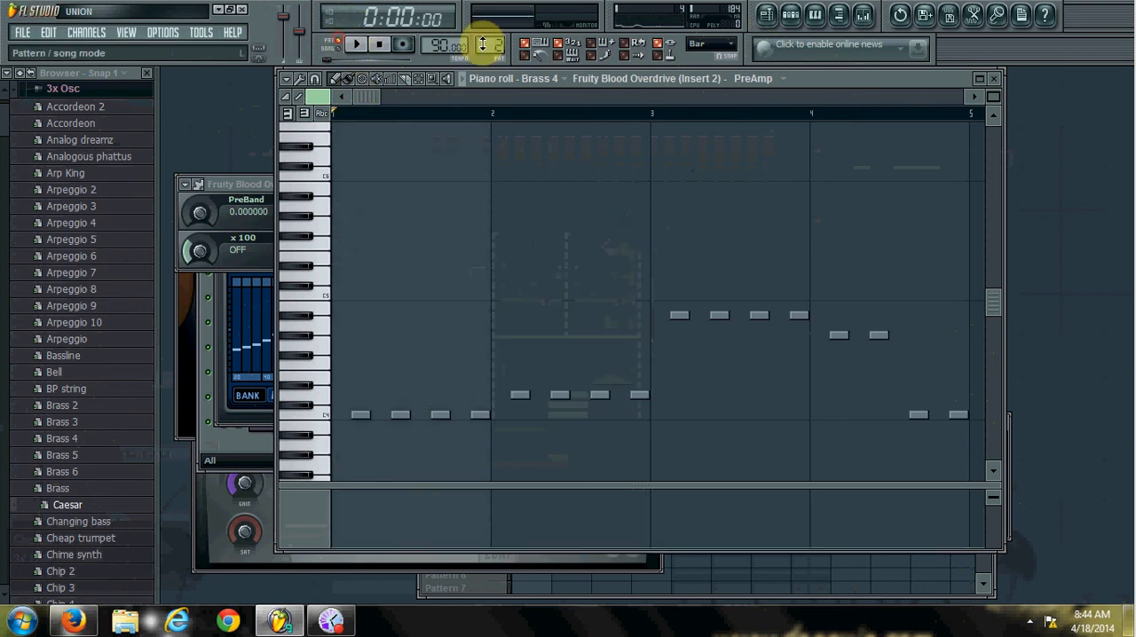
Switch to Pattern 3 and add Kick hits on steps 1, 5, 9 and 13.
scroll(486, 46, "up", 1)
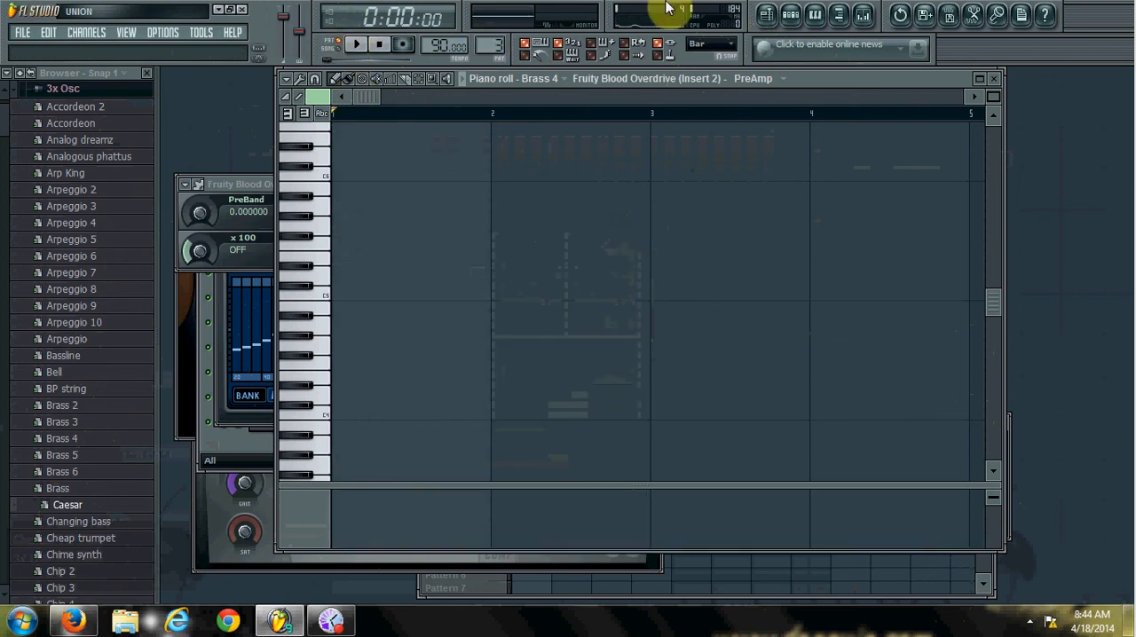
left_click(790, 18)
left_click(343, 246)
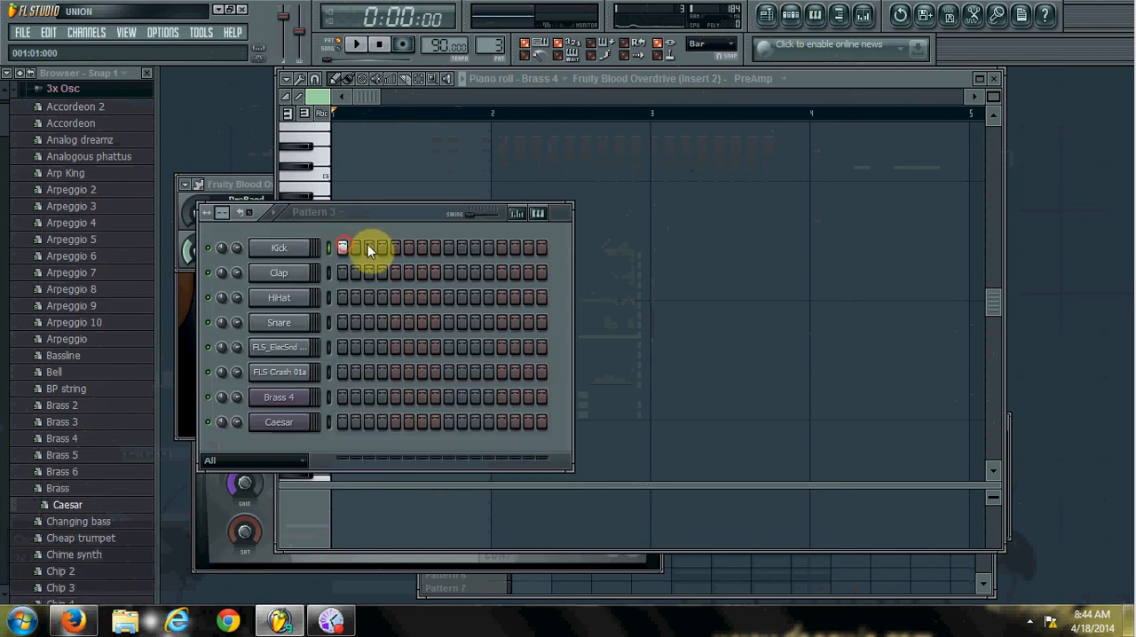
left_click(396, 248)
left_click(449, 248)
left_click(505, 247)
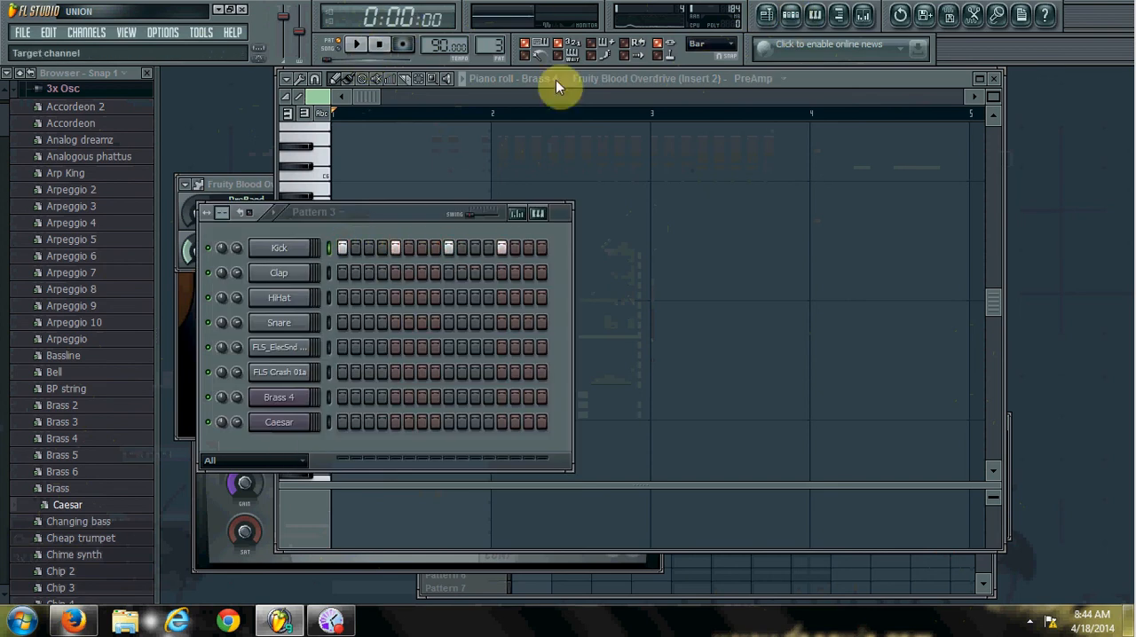
Try an LFO with a slower start speed on the PreAmp events while Pattern 3 plays.
left_click(799, 79)
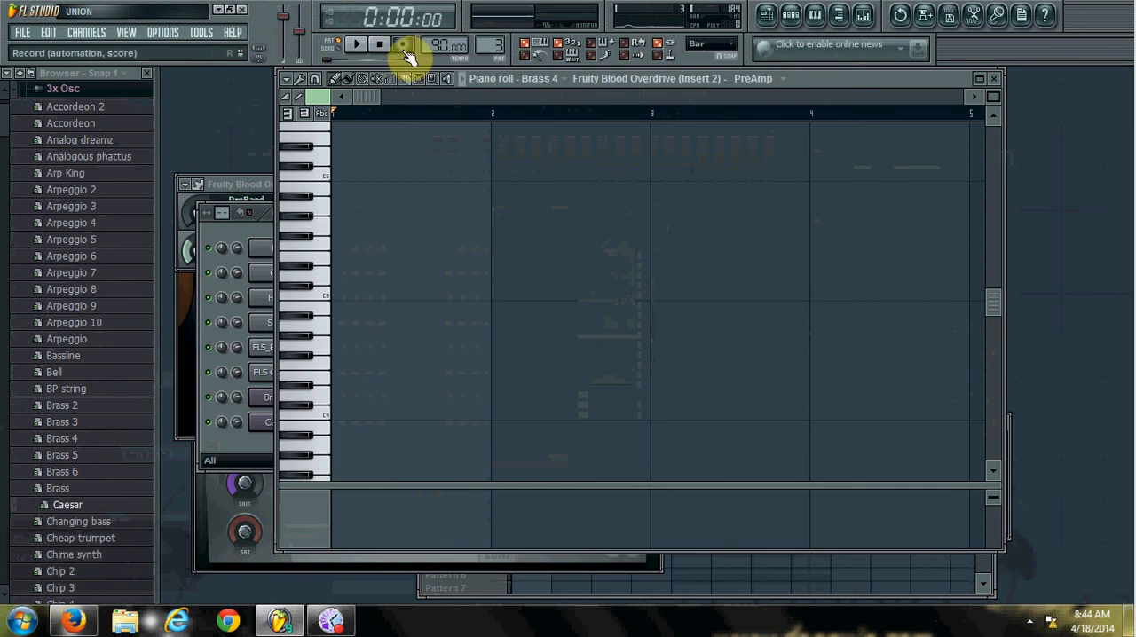
left_click(358, 46)
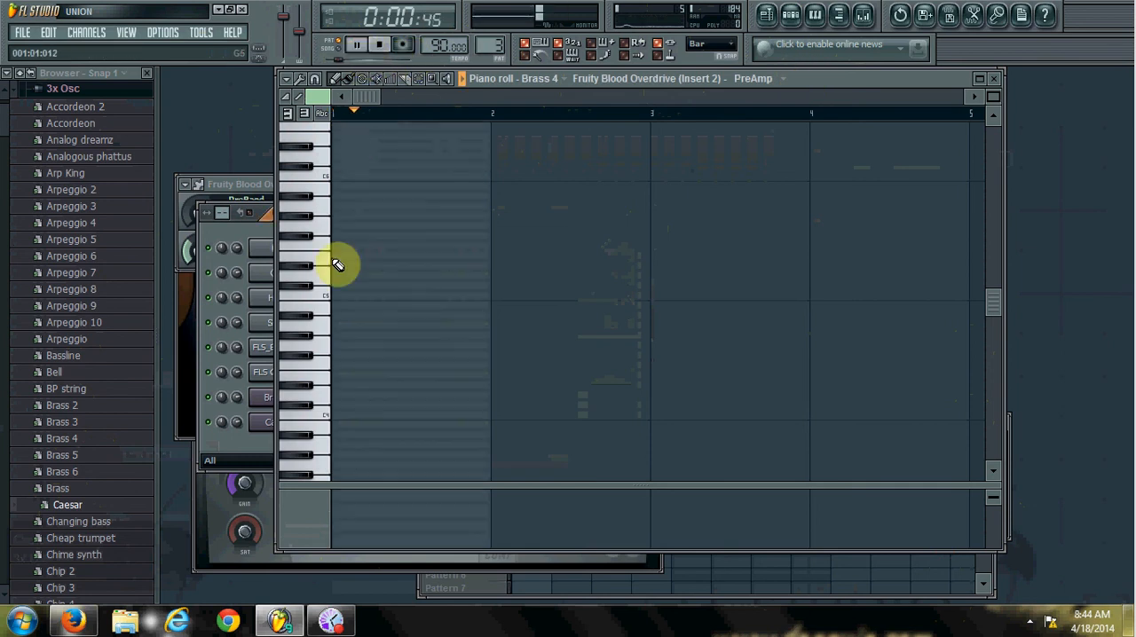
key("alt+o")
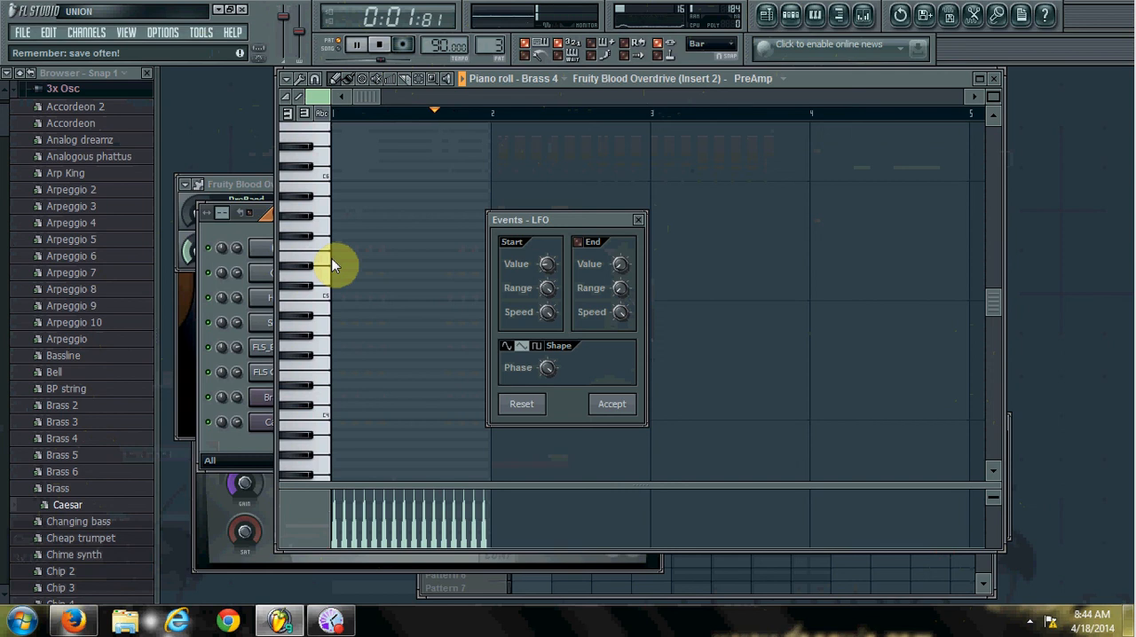
left_click_drag(548, 318, 549, 342)
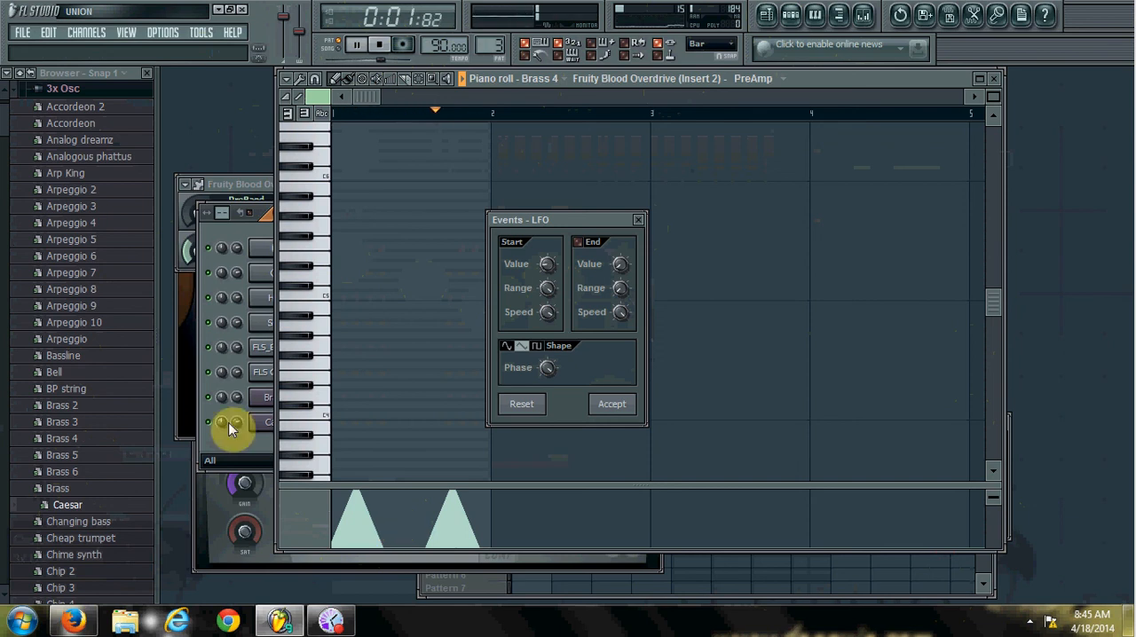
left_click(639, 220)
left_click(380, 44)
left_click(238, 232)
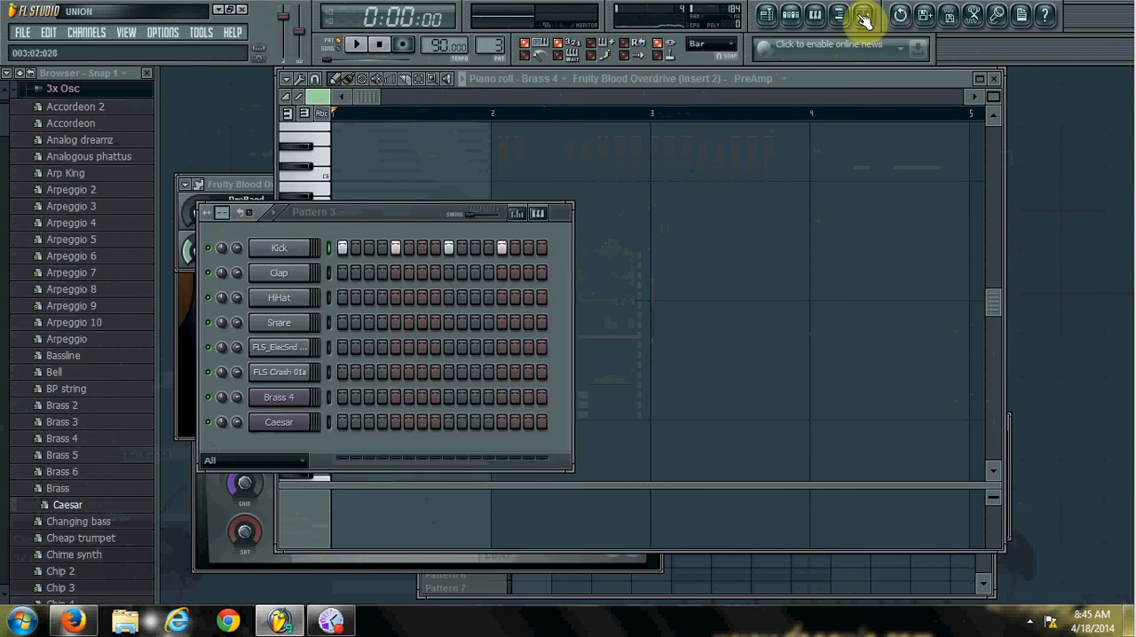
left_click(769, 16)
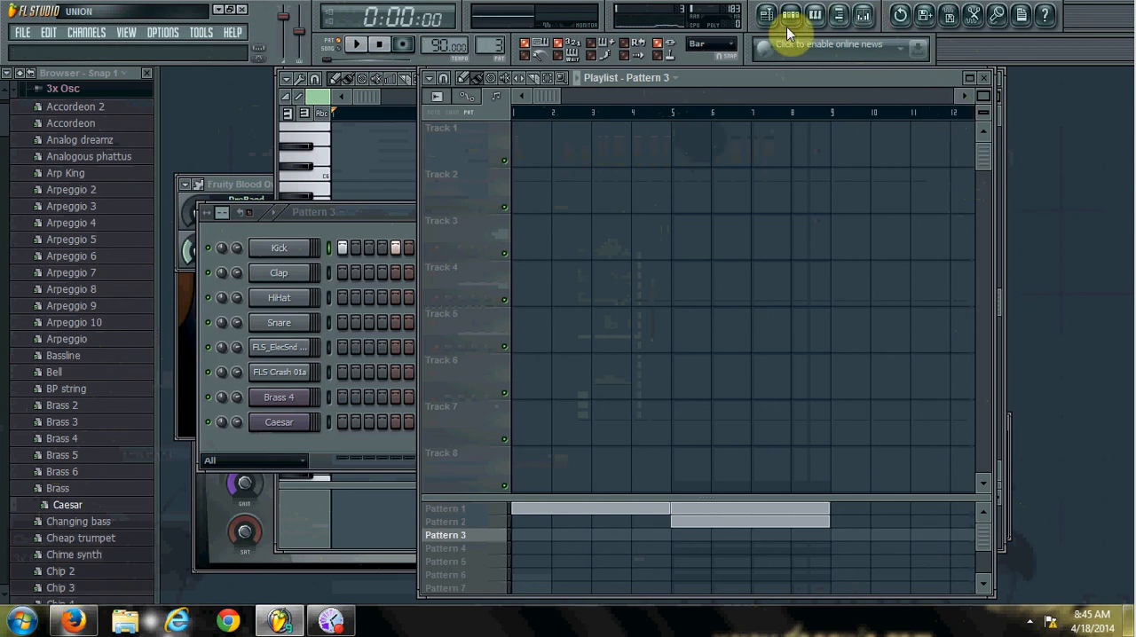
left_click(320, 240)
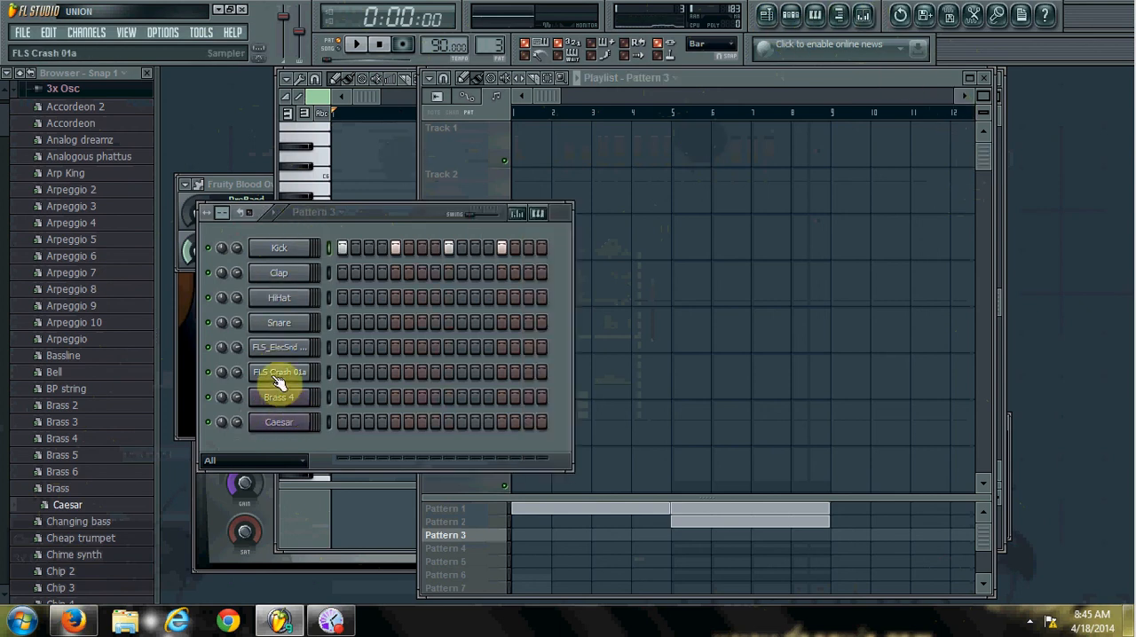
left_click(791, 16)
left_click(769, 16)
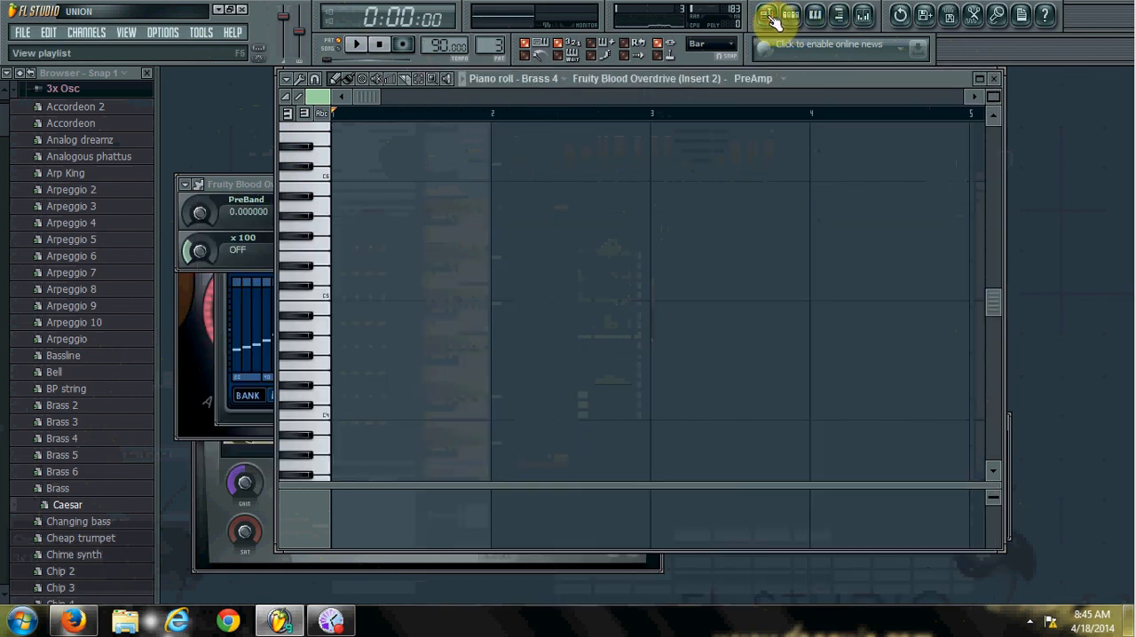
left_click(793, 17)
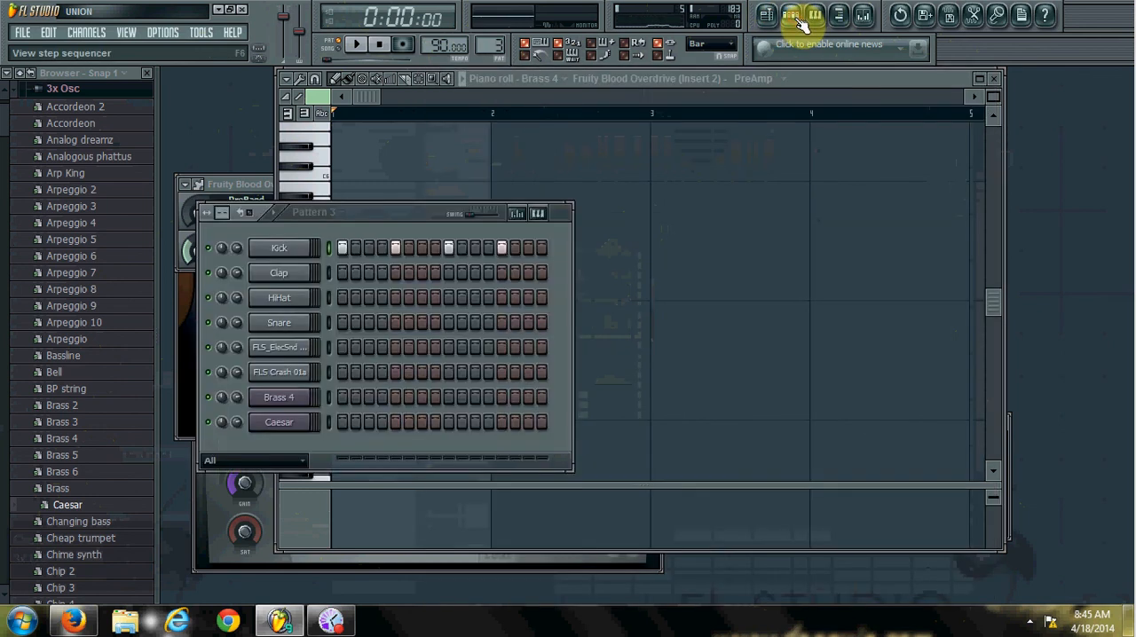
Create an automation clip for the Master volume and show it in the playlist.
right_click(289, 22)
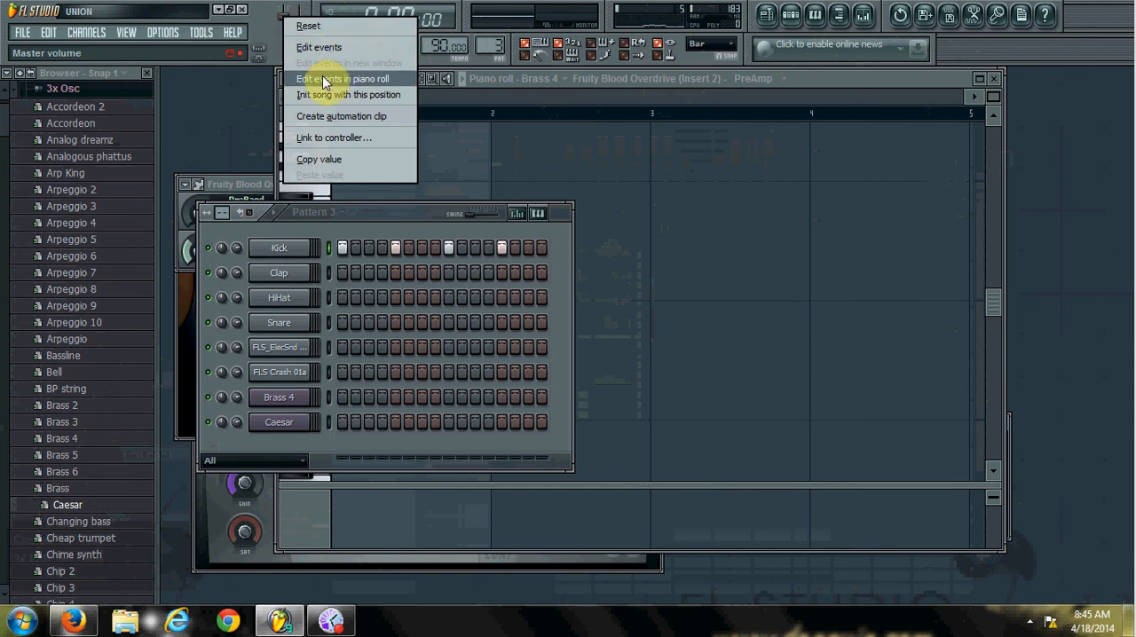
left_click(323, 117)
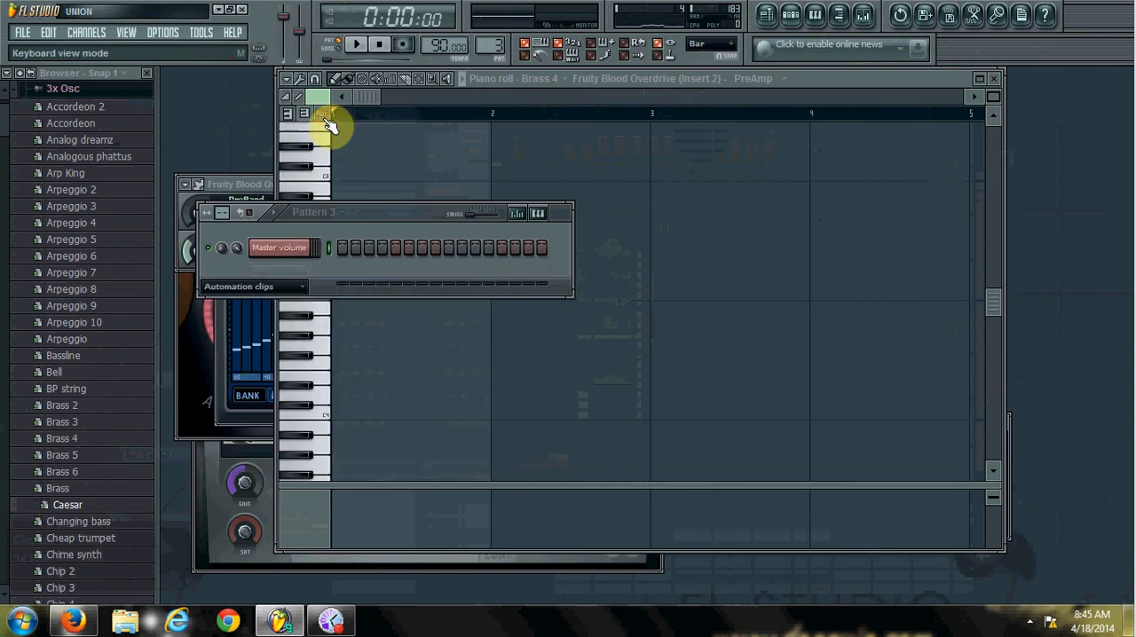
left_click(767, 16)
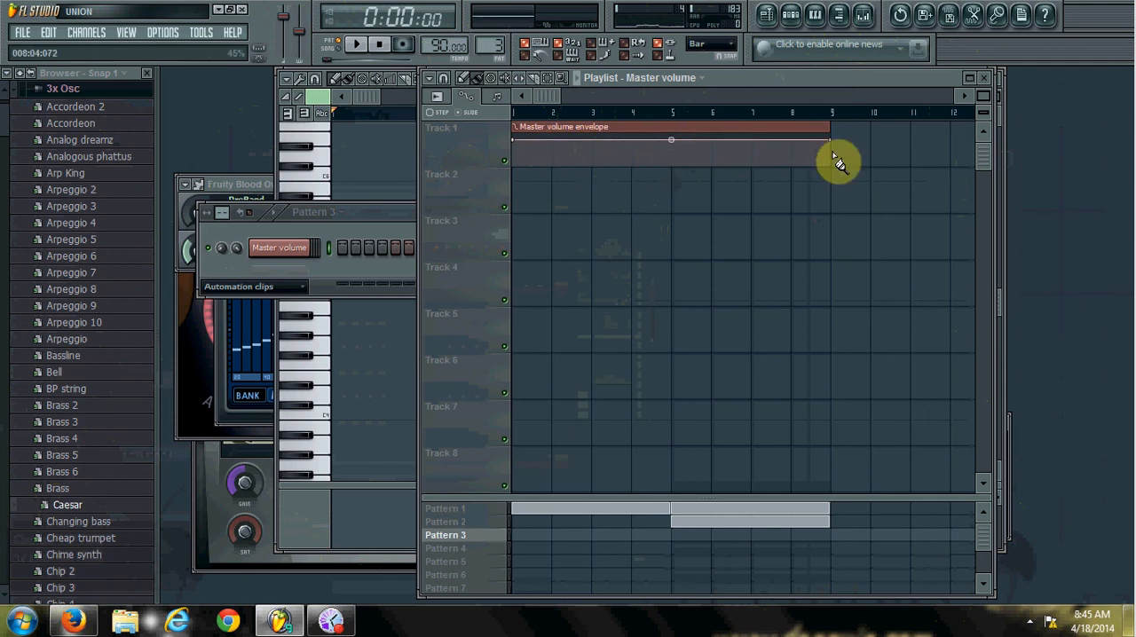
Shape the Master volume envelope with a lowered start, a peak at bar 2 and a 25% point at bar 3, and play it back.
mouse_move(518, 144)
left_mouse_down()
mouse_move(519, 180)
mouse_move(514, 156)
left_mouse_up()
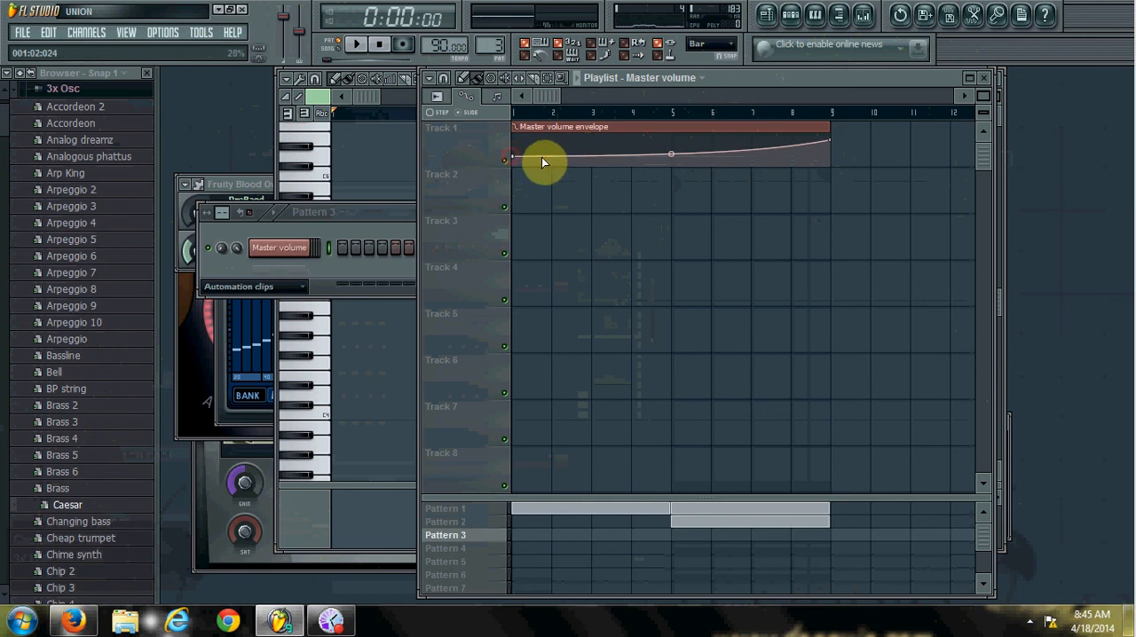
right_click(553, 157)
right_click(608, 157)
left_click_drag(554, 156, 520, 169)
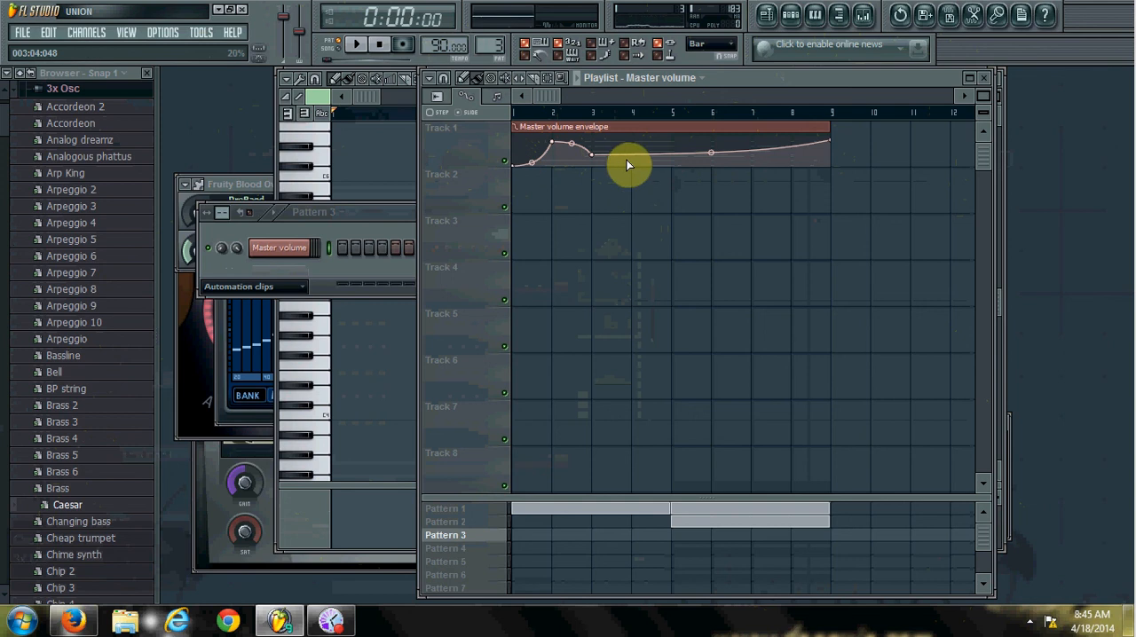
left_click_drag(595, 154, 595, 157)
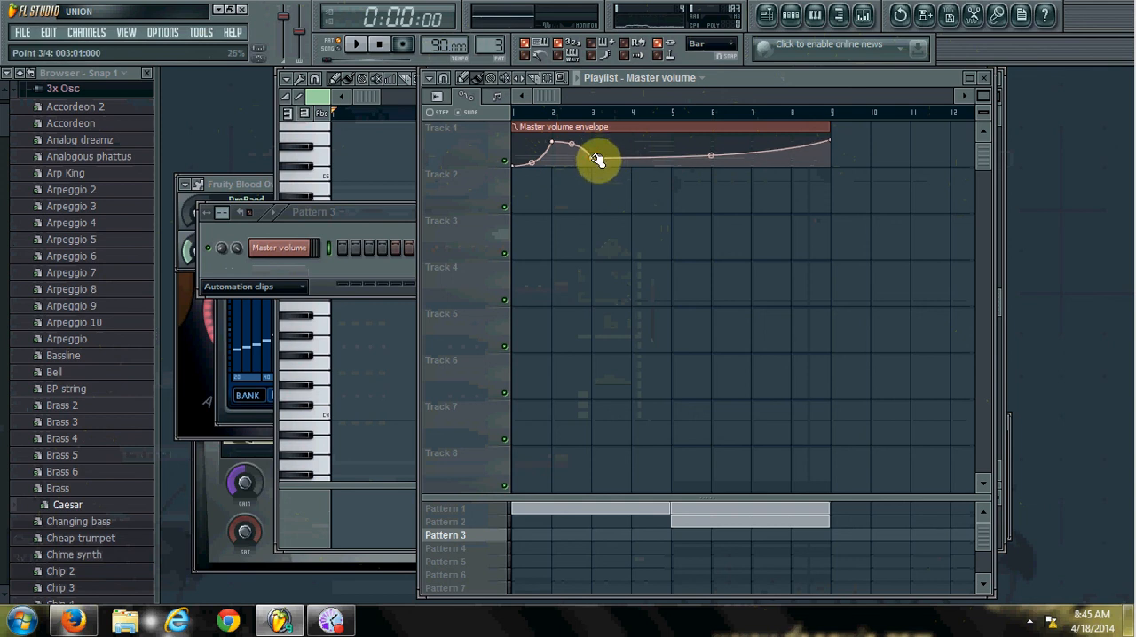
left_click(355, 46)
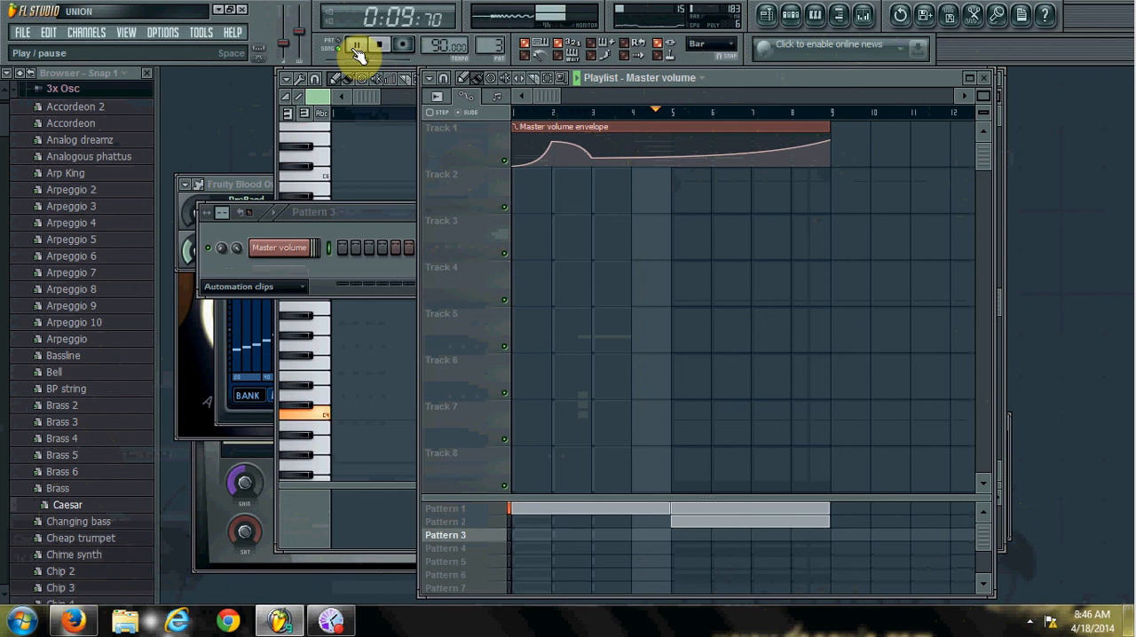
left_click(379, 46)
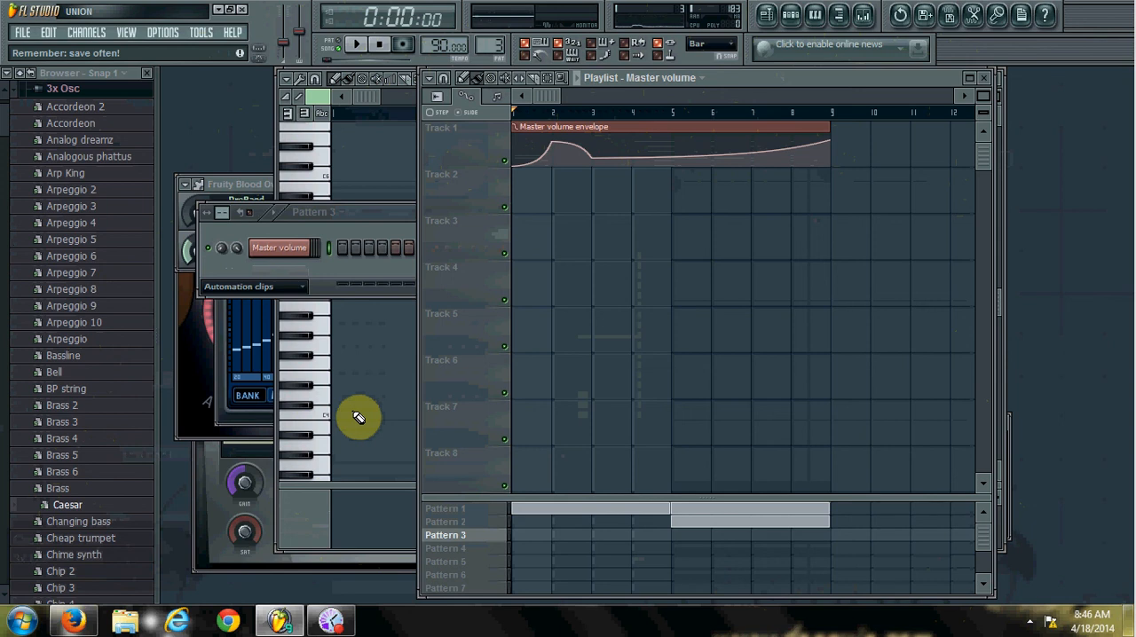
mouse_move(332, 625)
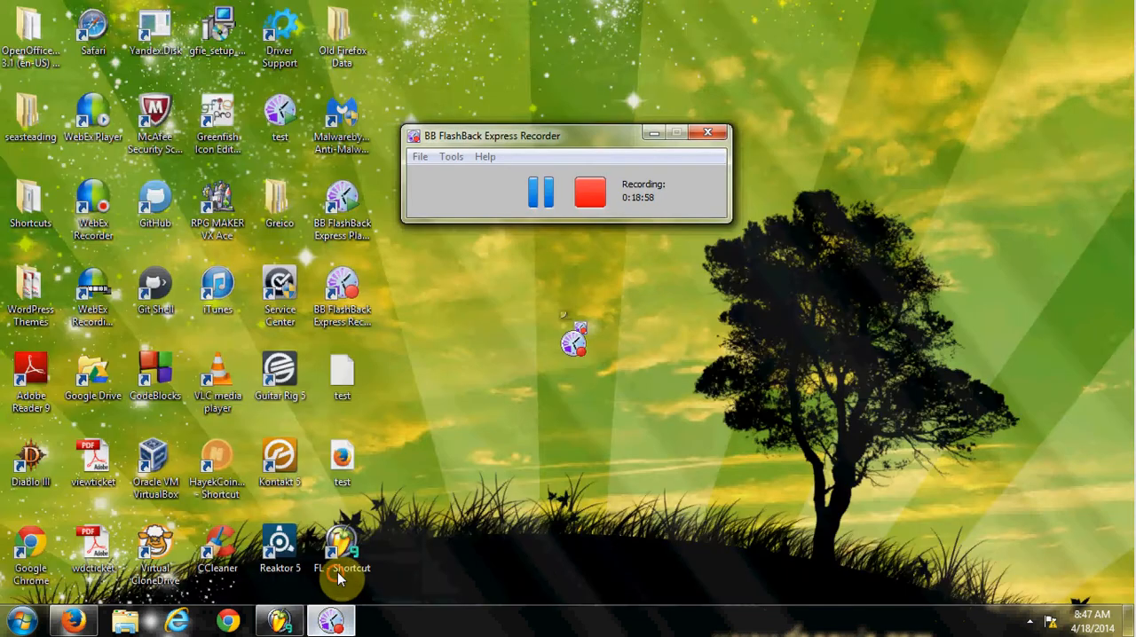
left_click(336, 573)
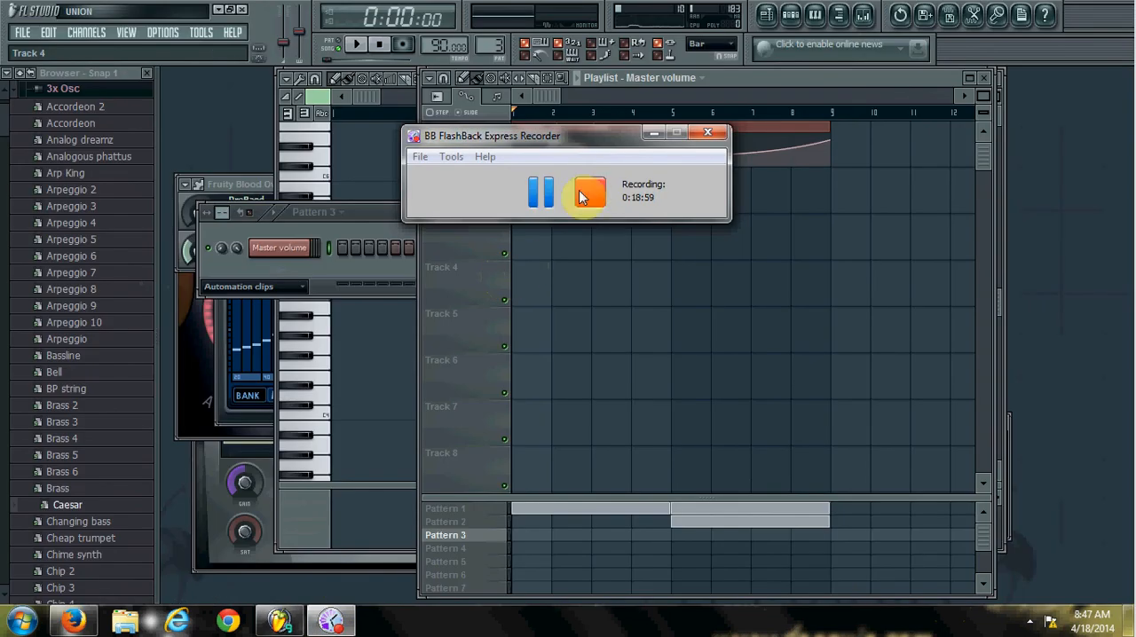